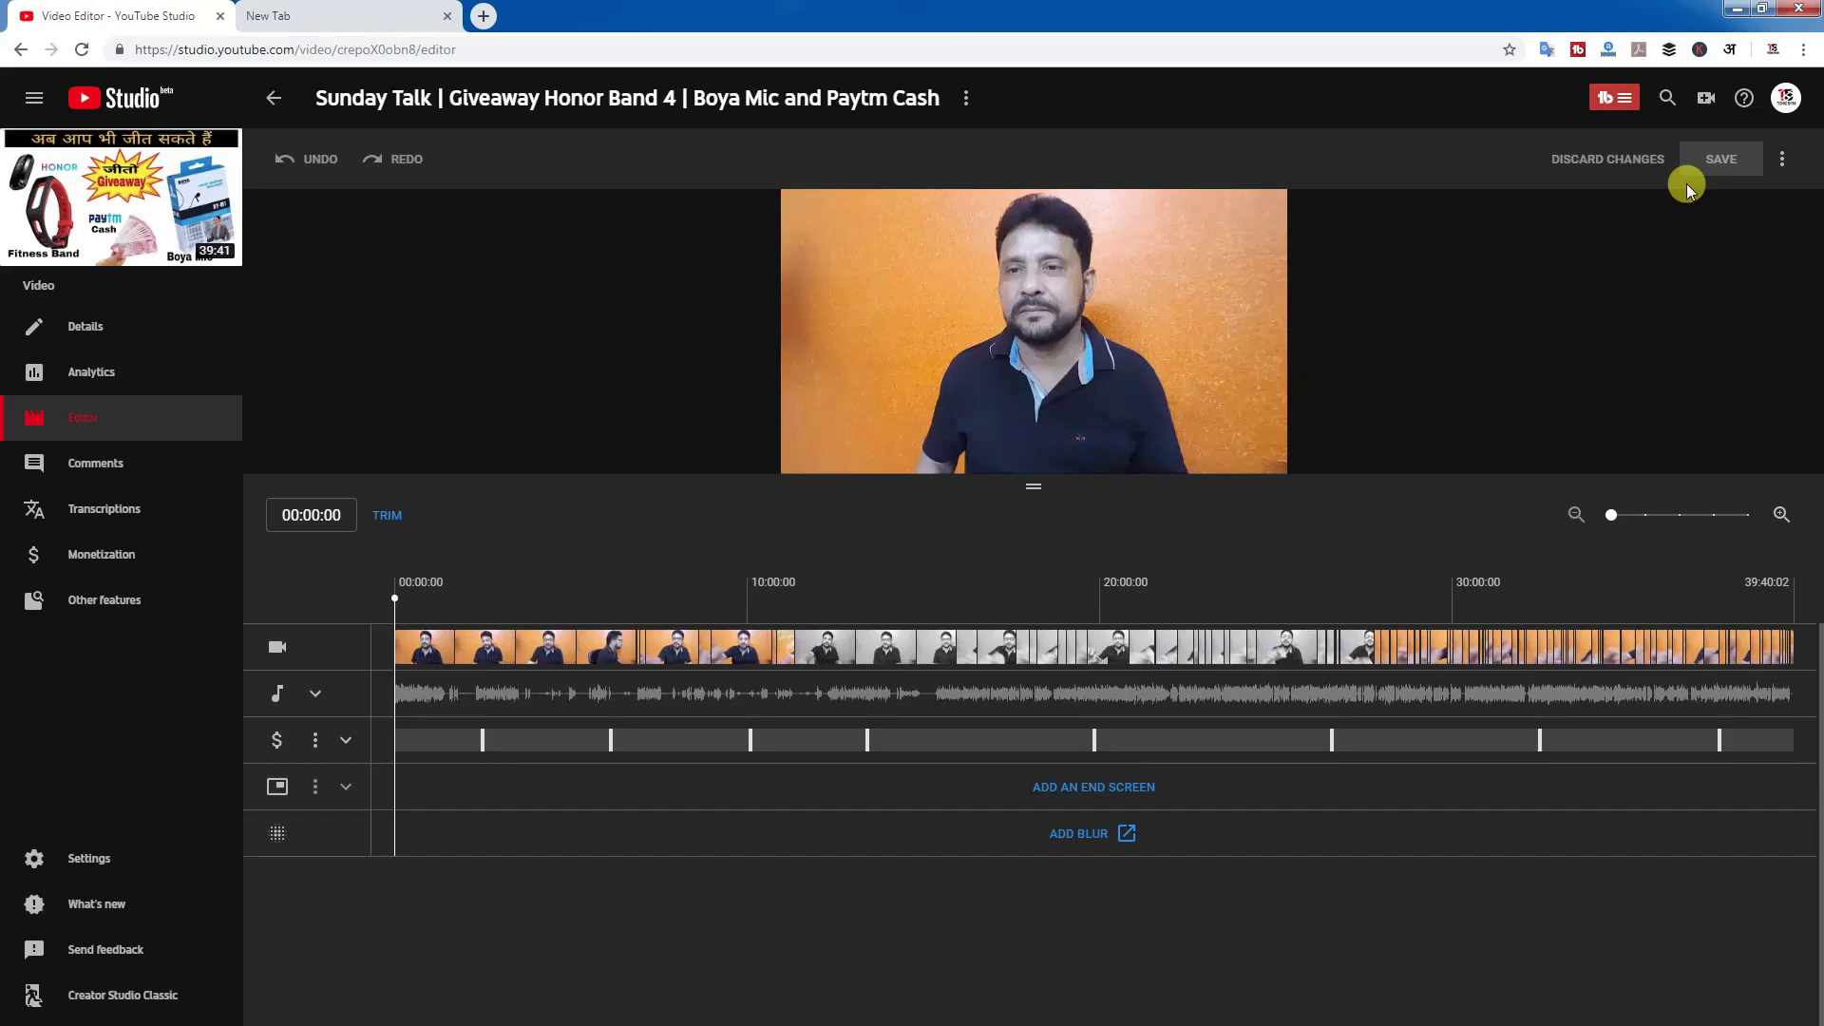
# Trim the opening of the video so it starts at 15:29:02, and play the trimmed preview.
pyautogui.click(439, 644)
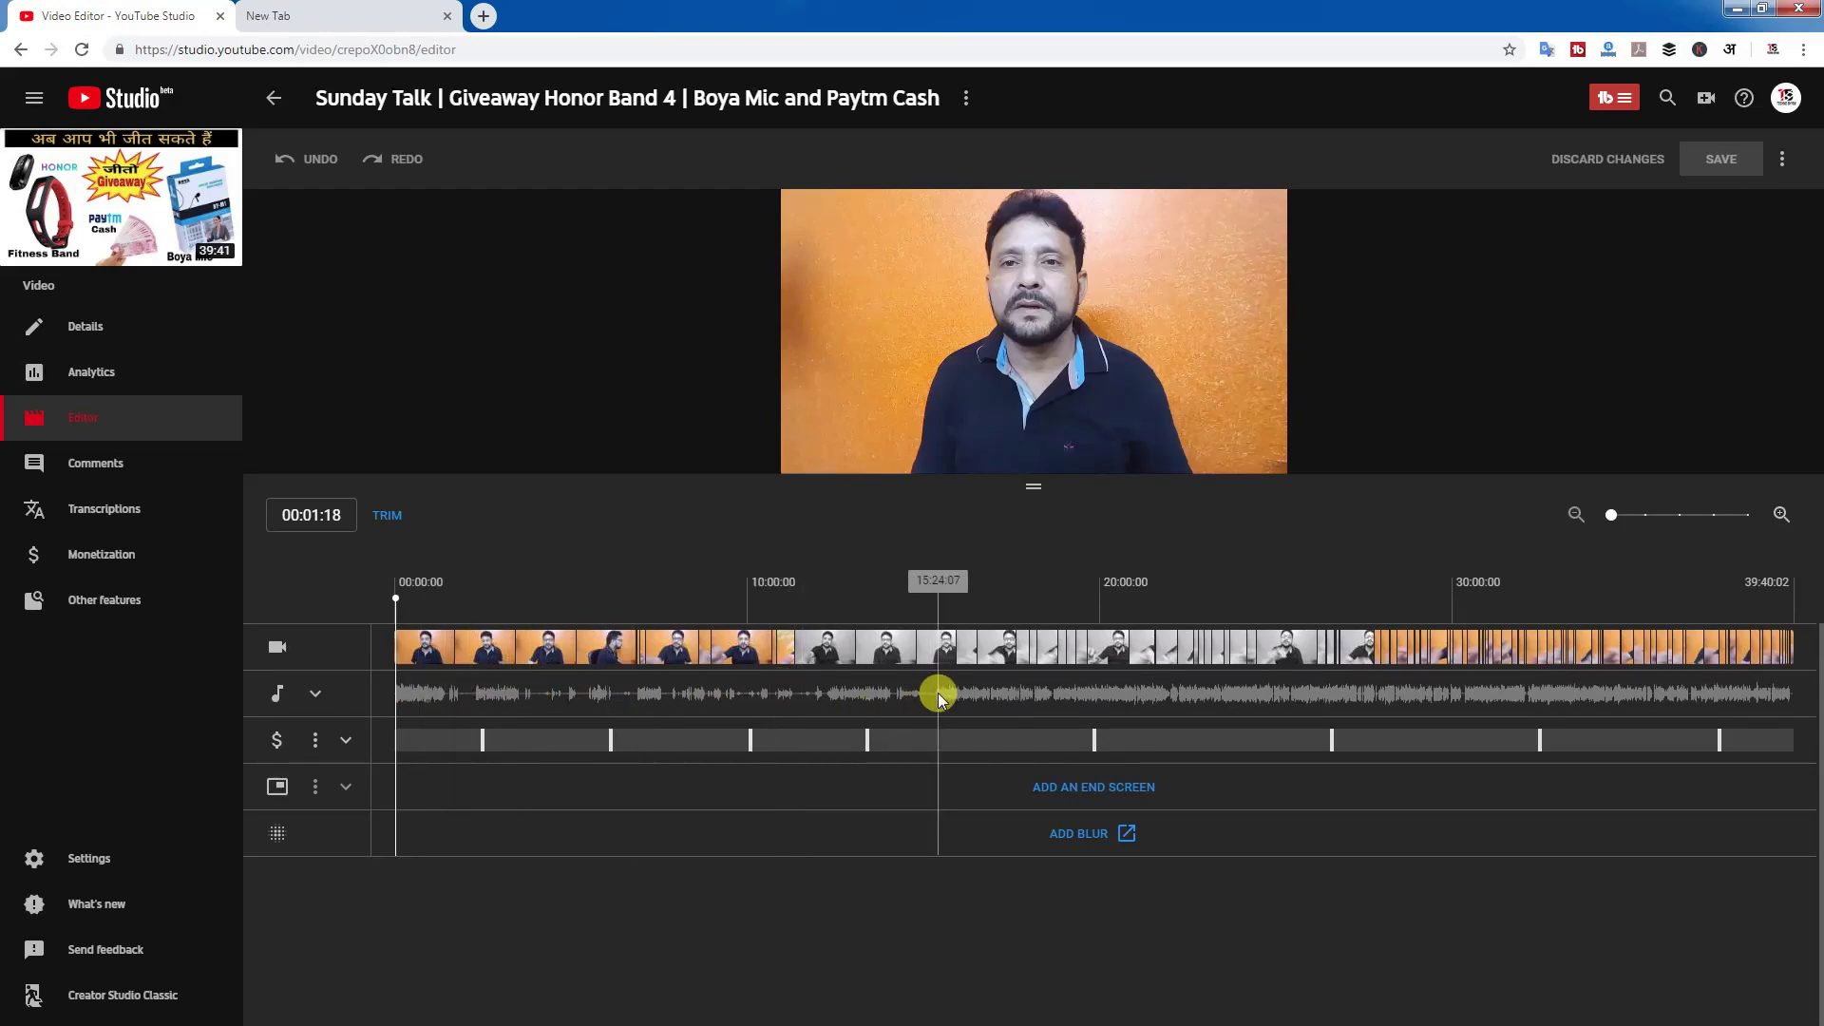
pyautogui.click(386, 518)
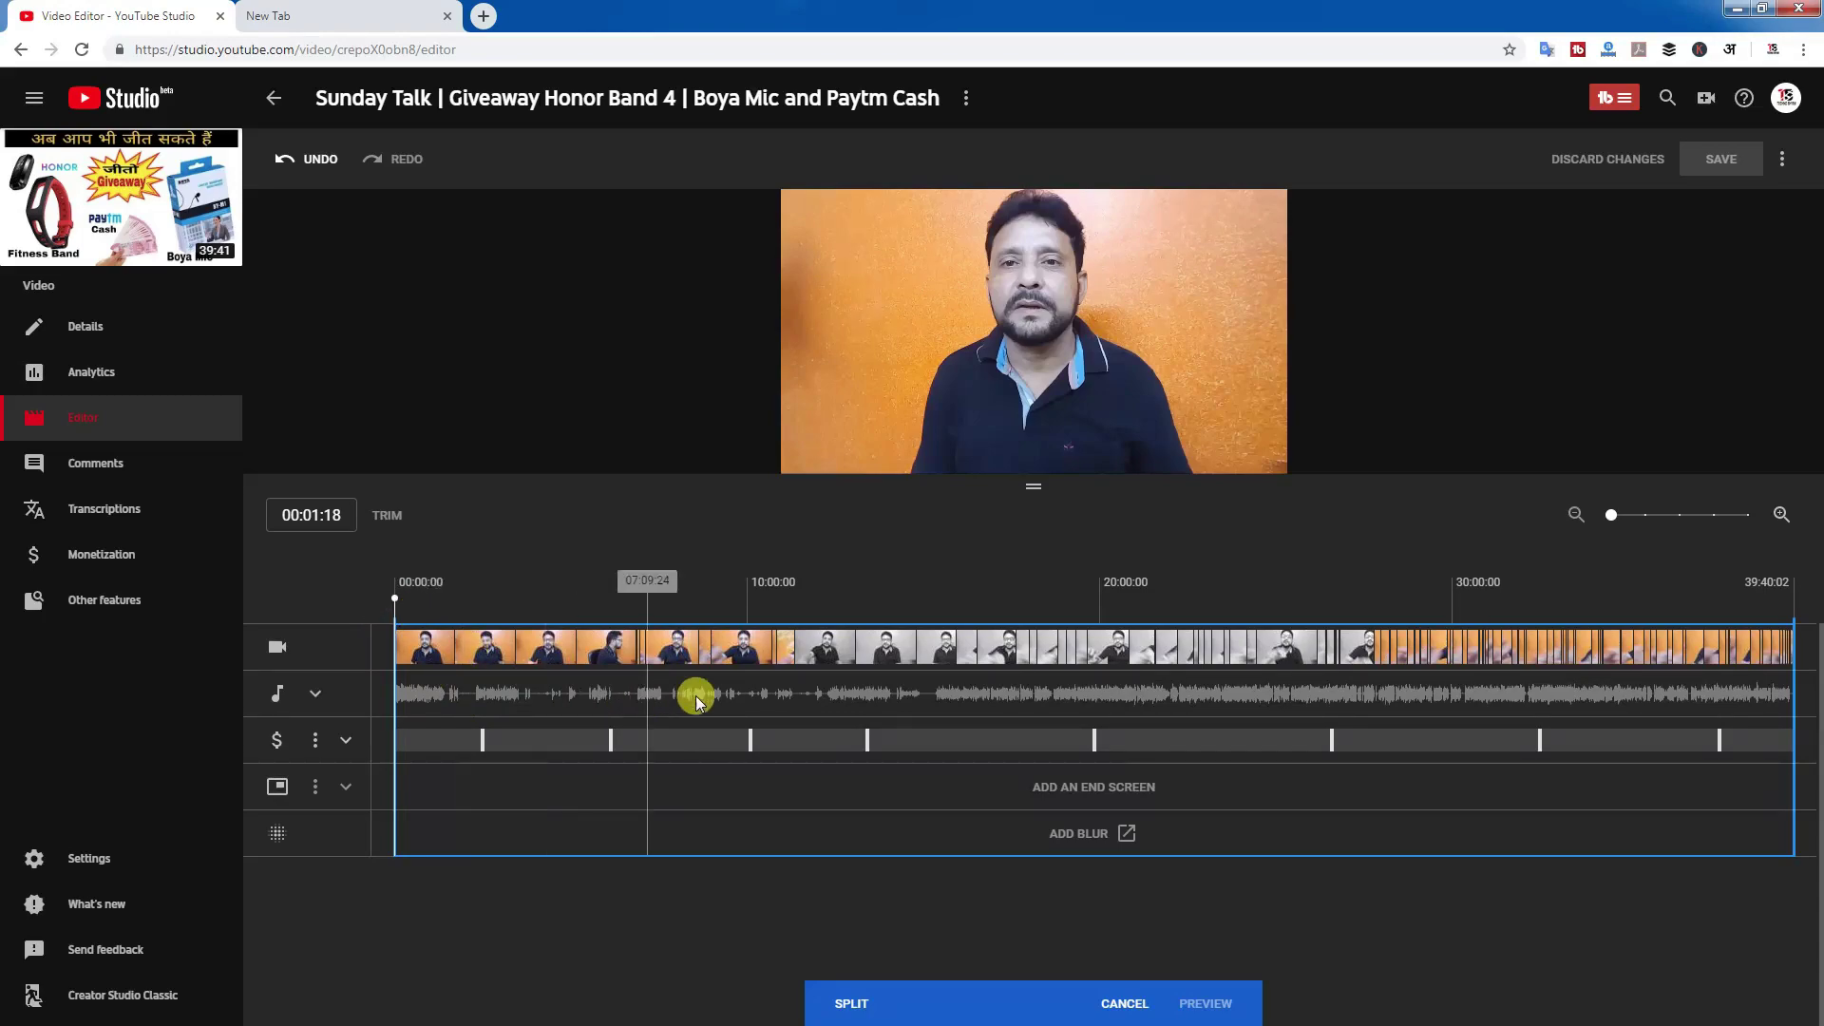
pyautogui.click(937, 713)
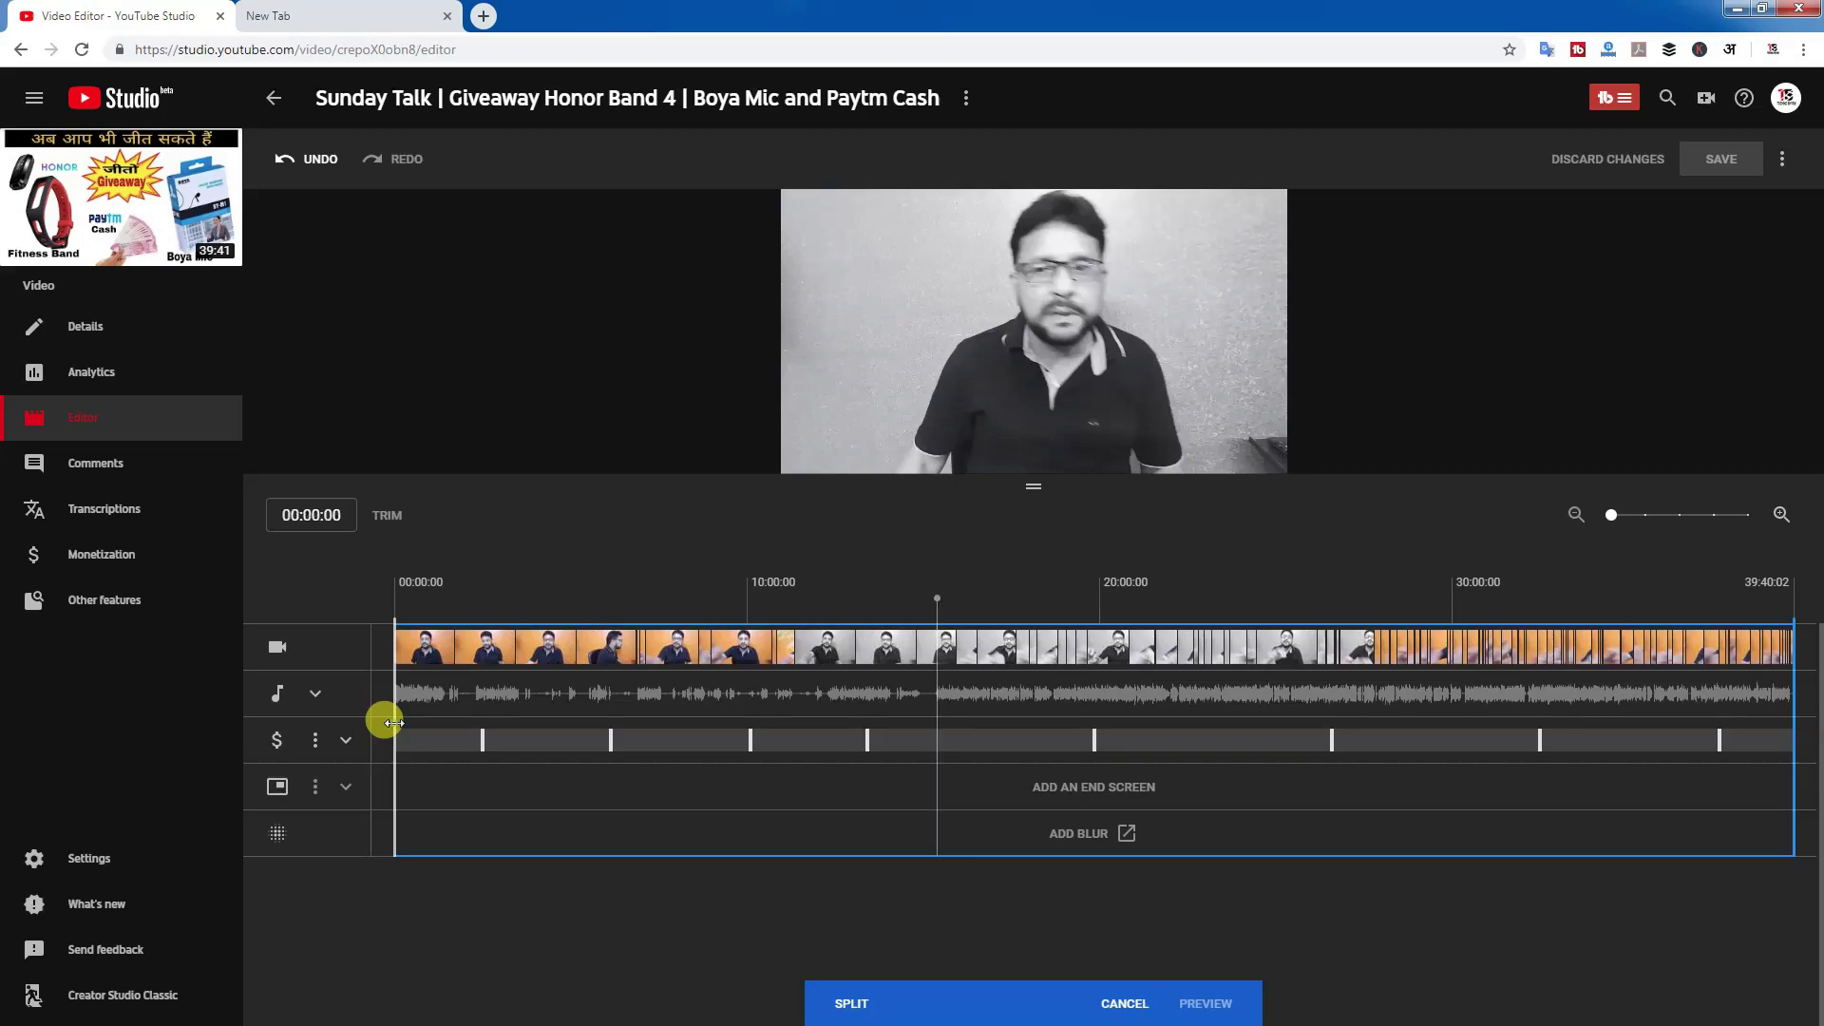
pyautogui.moveTo(393, 722); pyautogui.dragTo(939, 777)
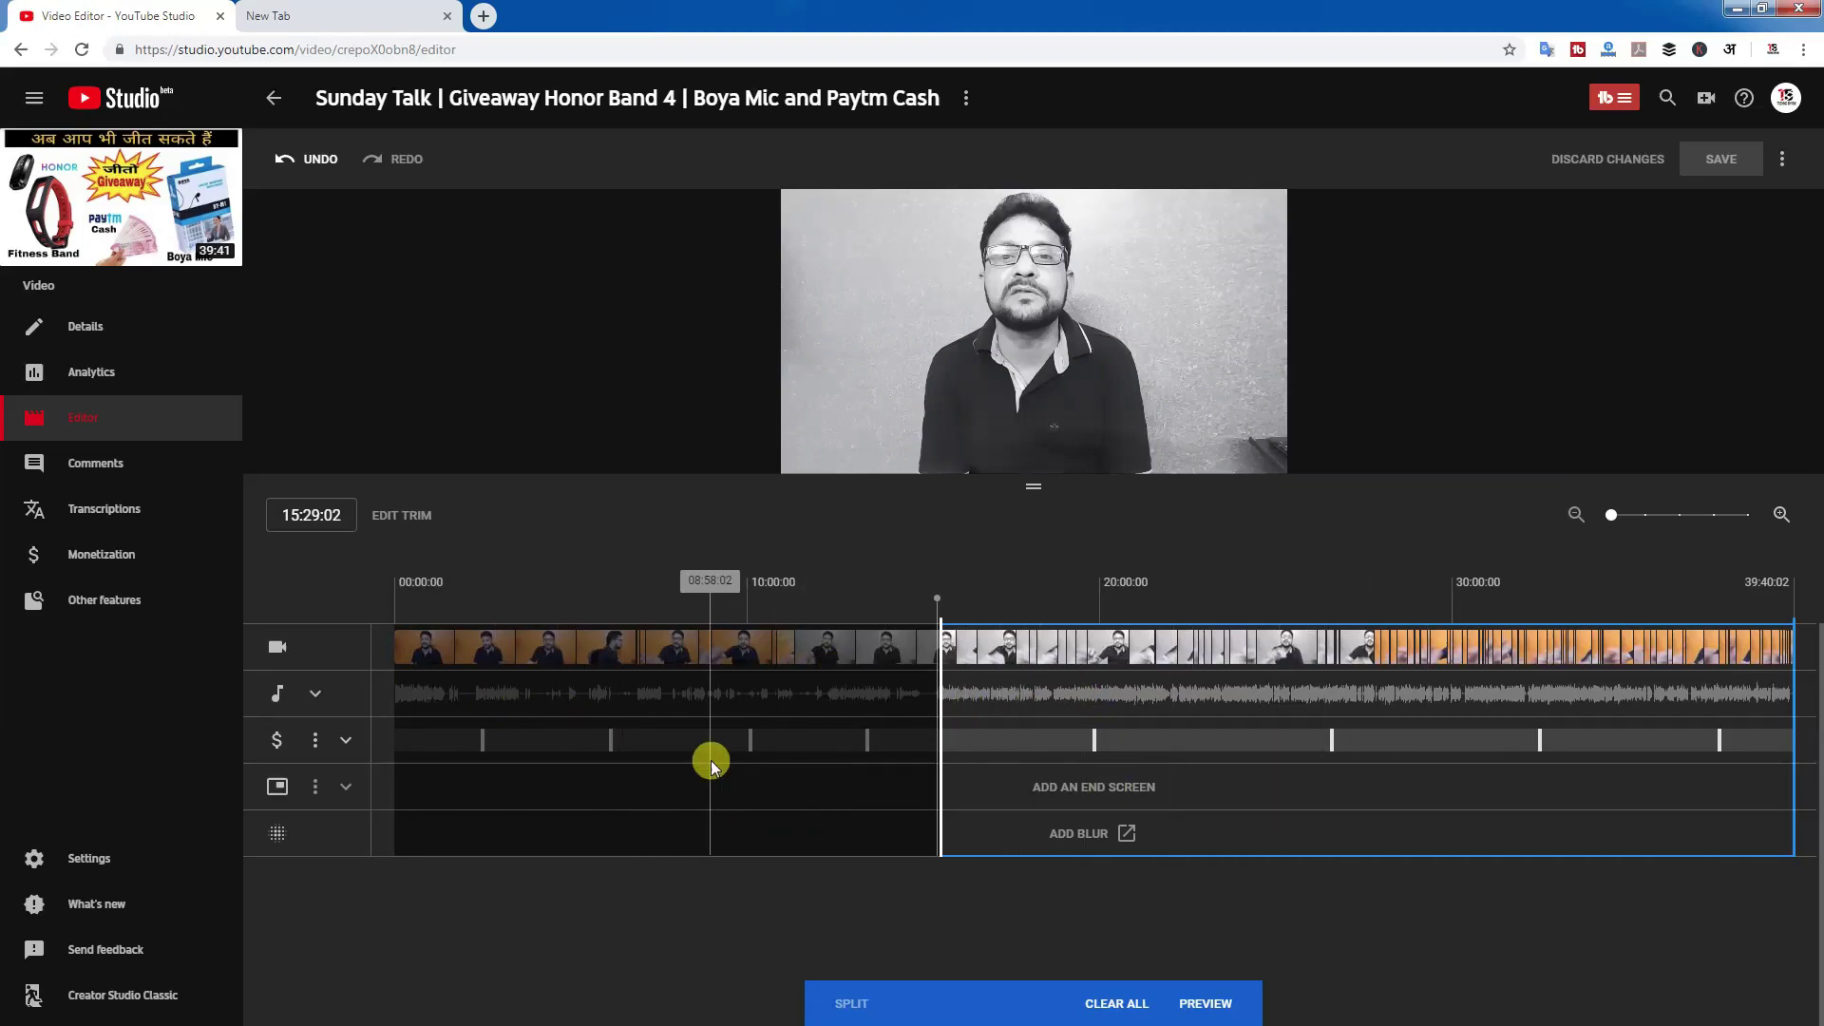
pyautogui.click(1195, 1009)
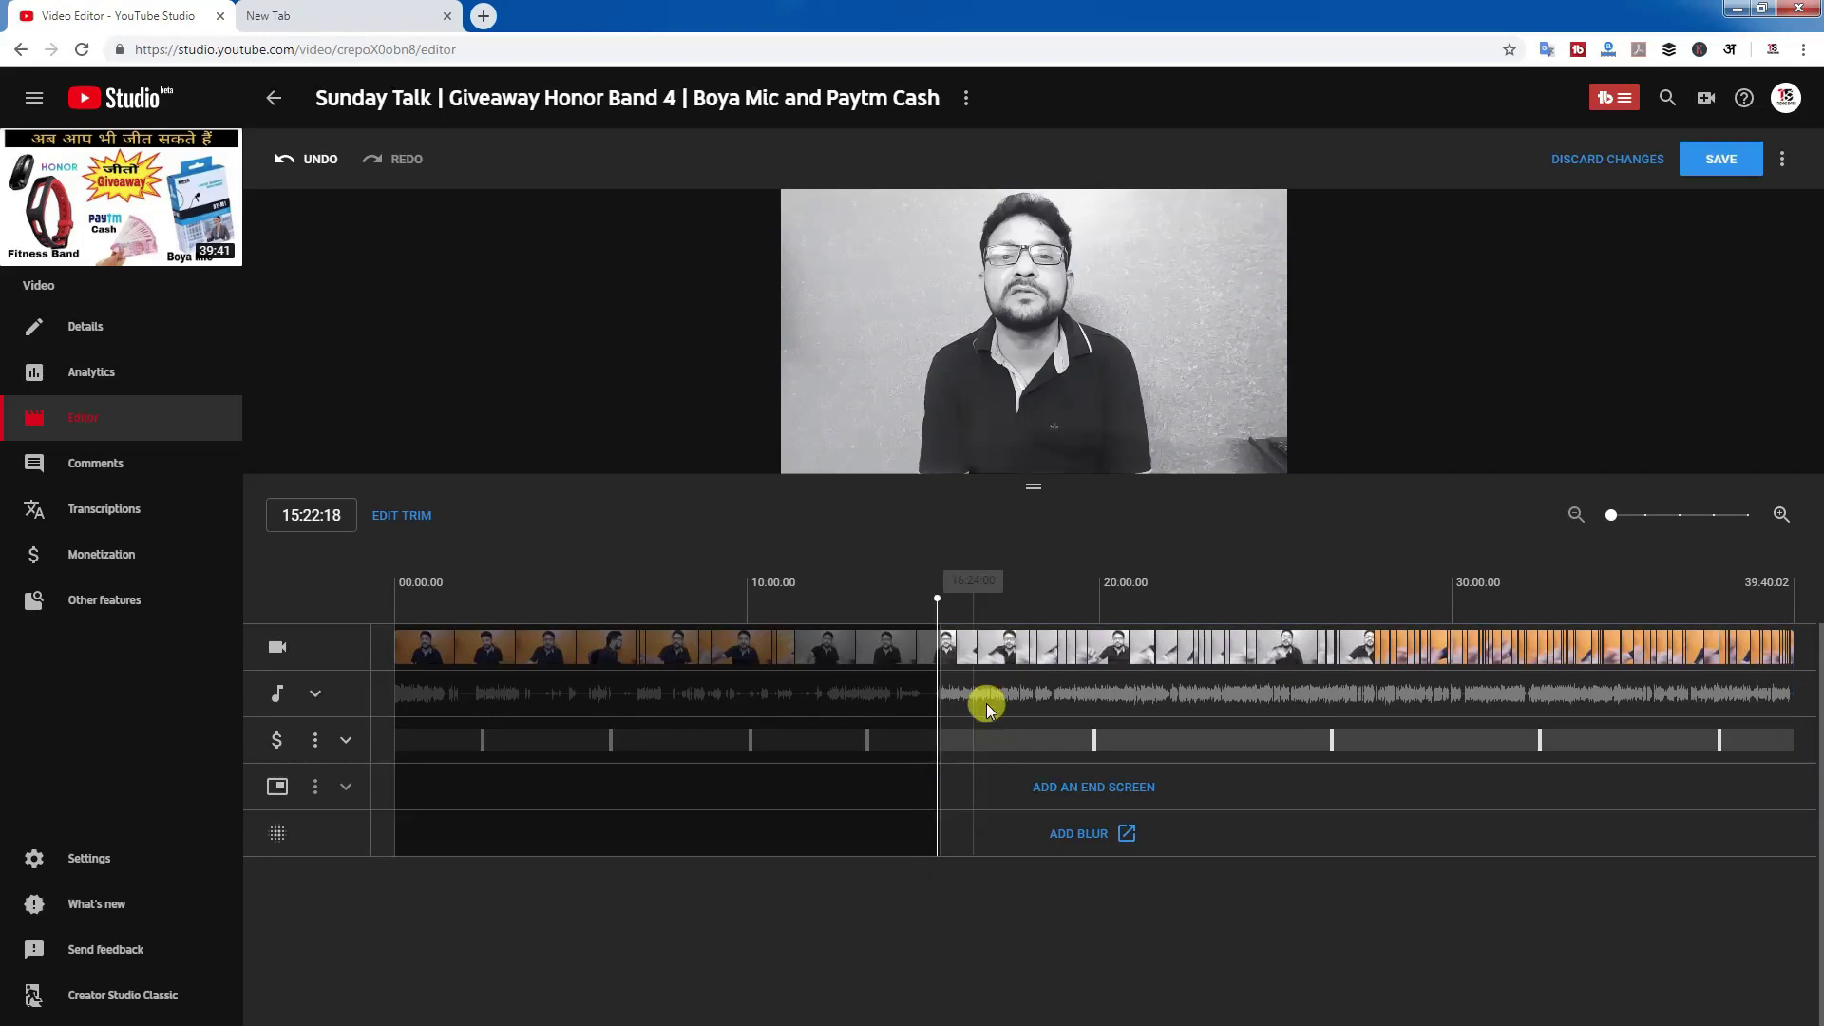
pyautogui.moveTo(936, 408)
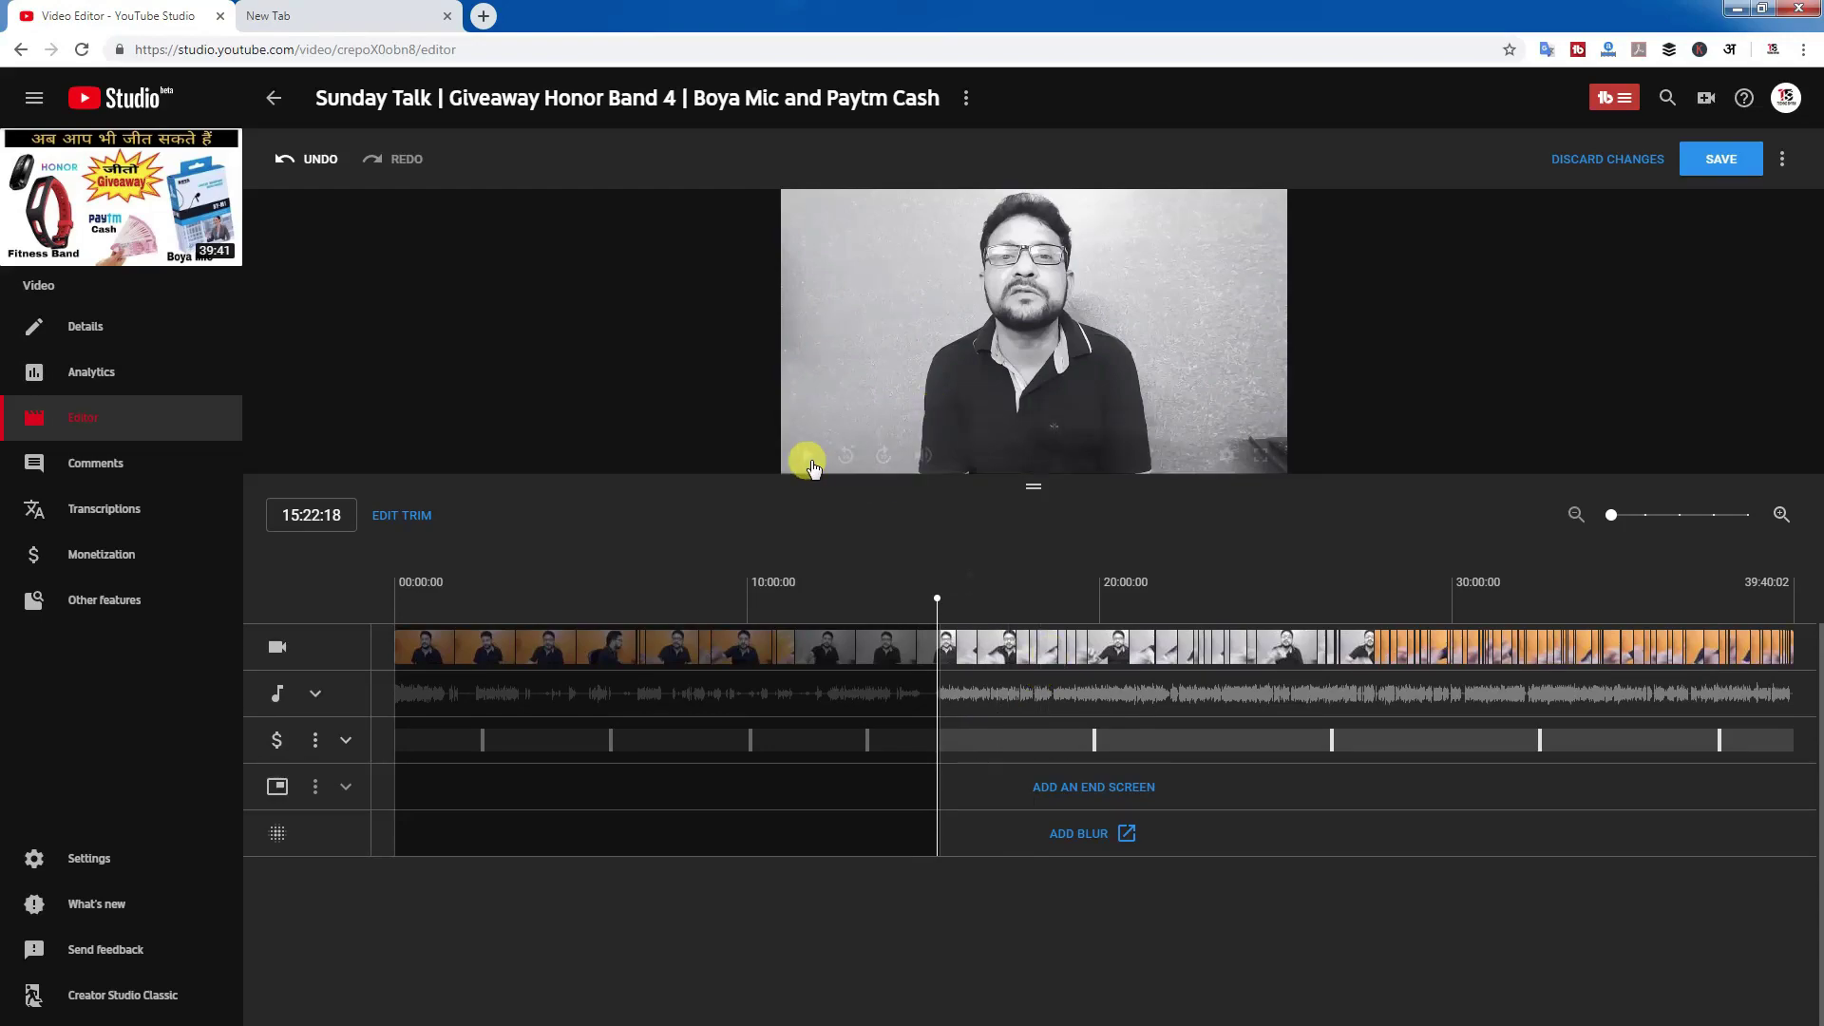
pyautogui.click(807, 456)
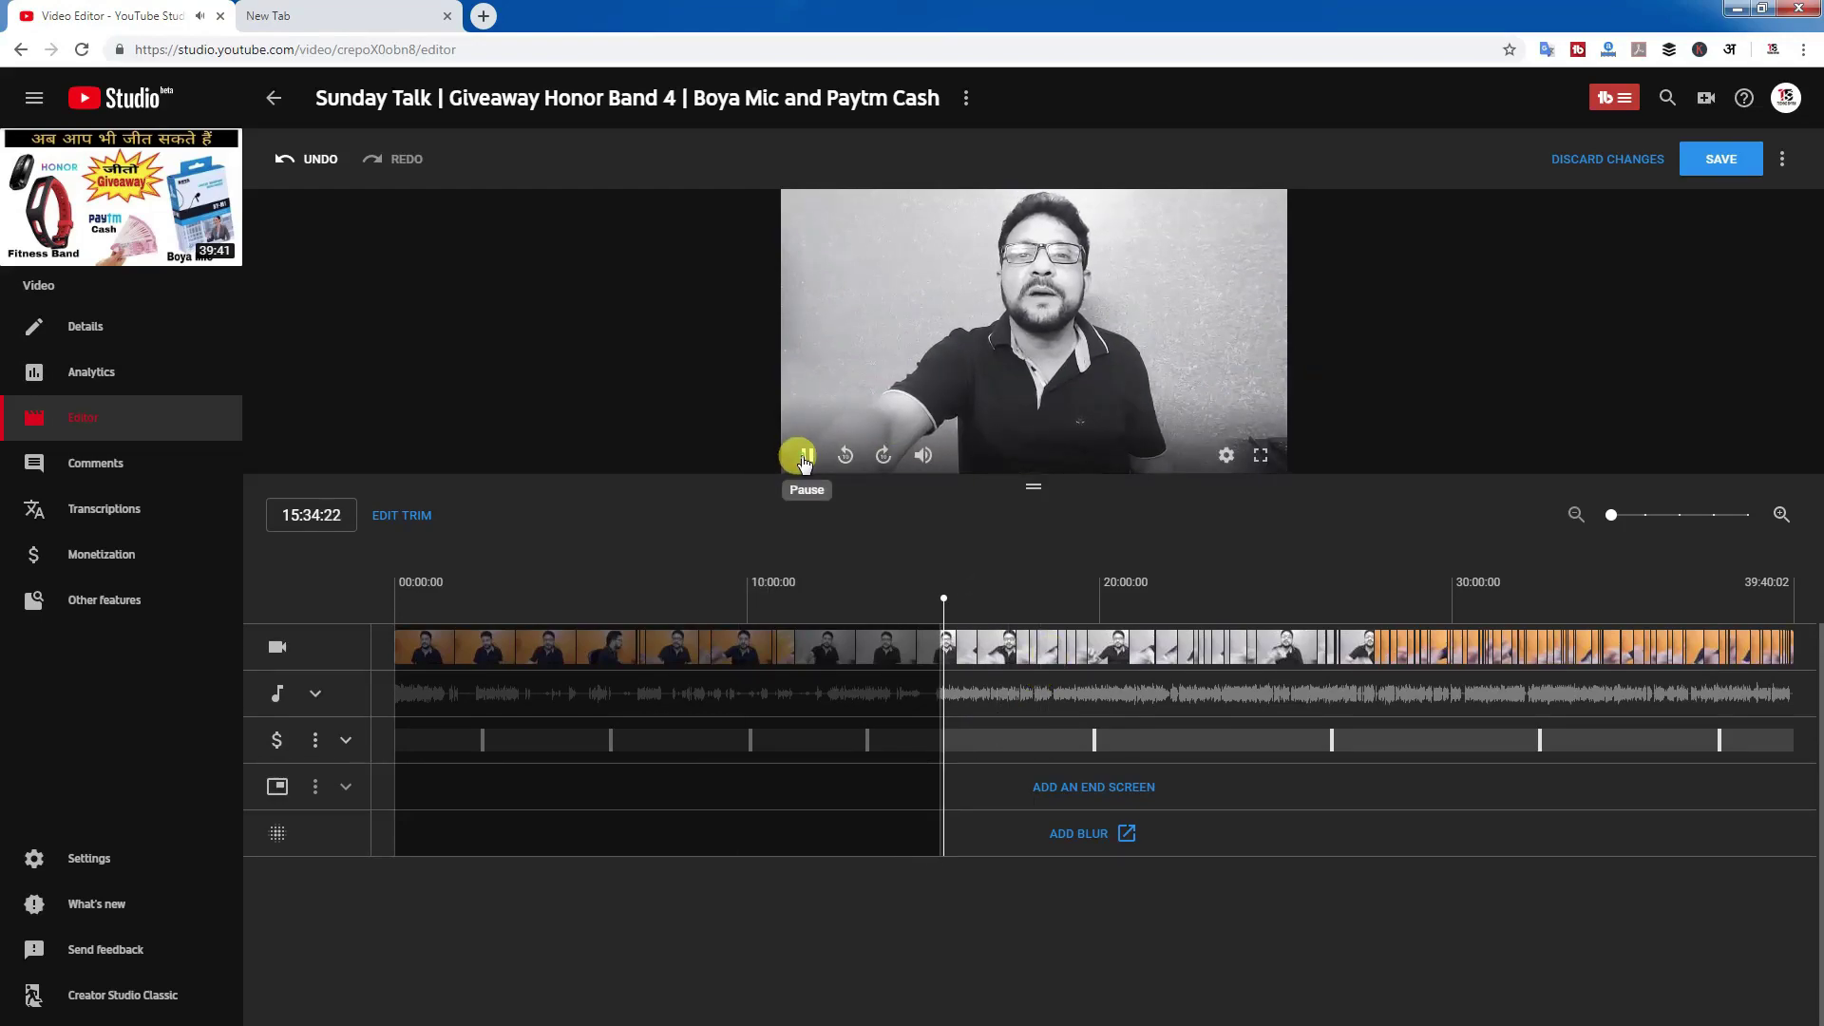
# Reopen the trim and cut the end of the video back to 36:34:02.
pyautogui.click(1729, 514)
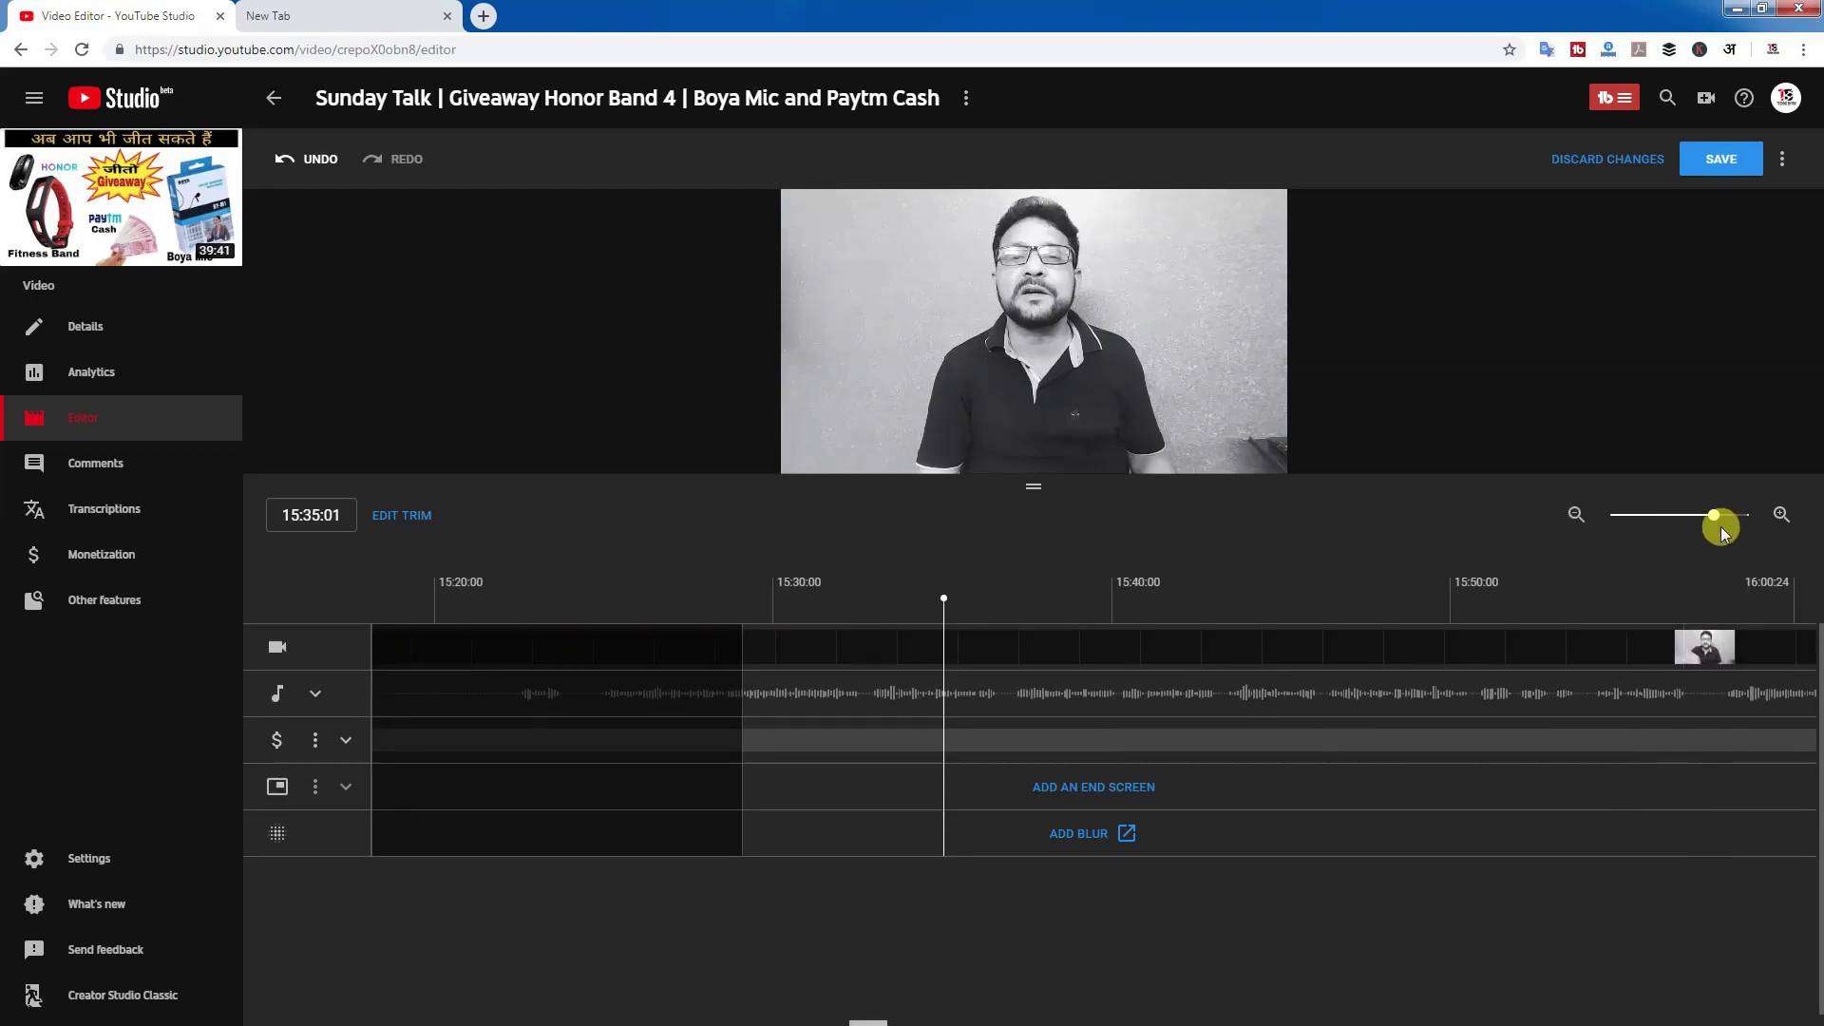
pyautogui.moveTo(1722, 527); pyautogui.dragTo(1678, 514)
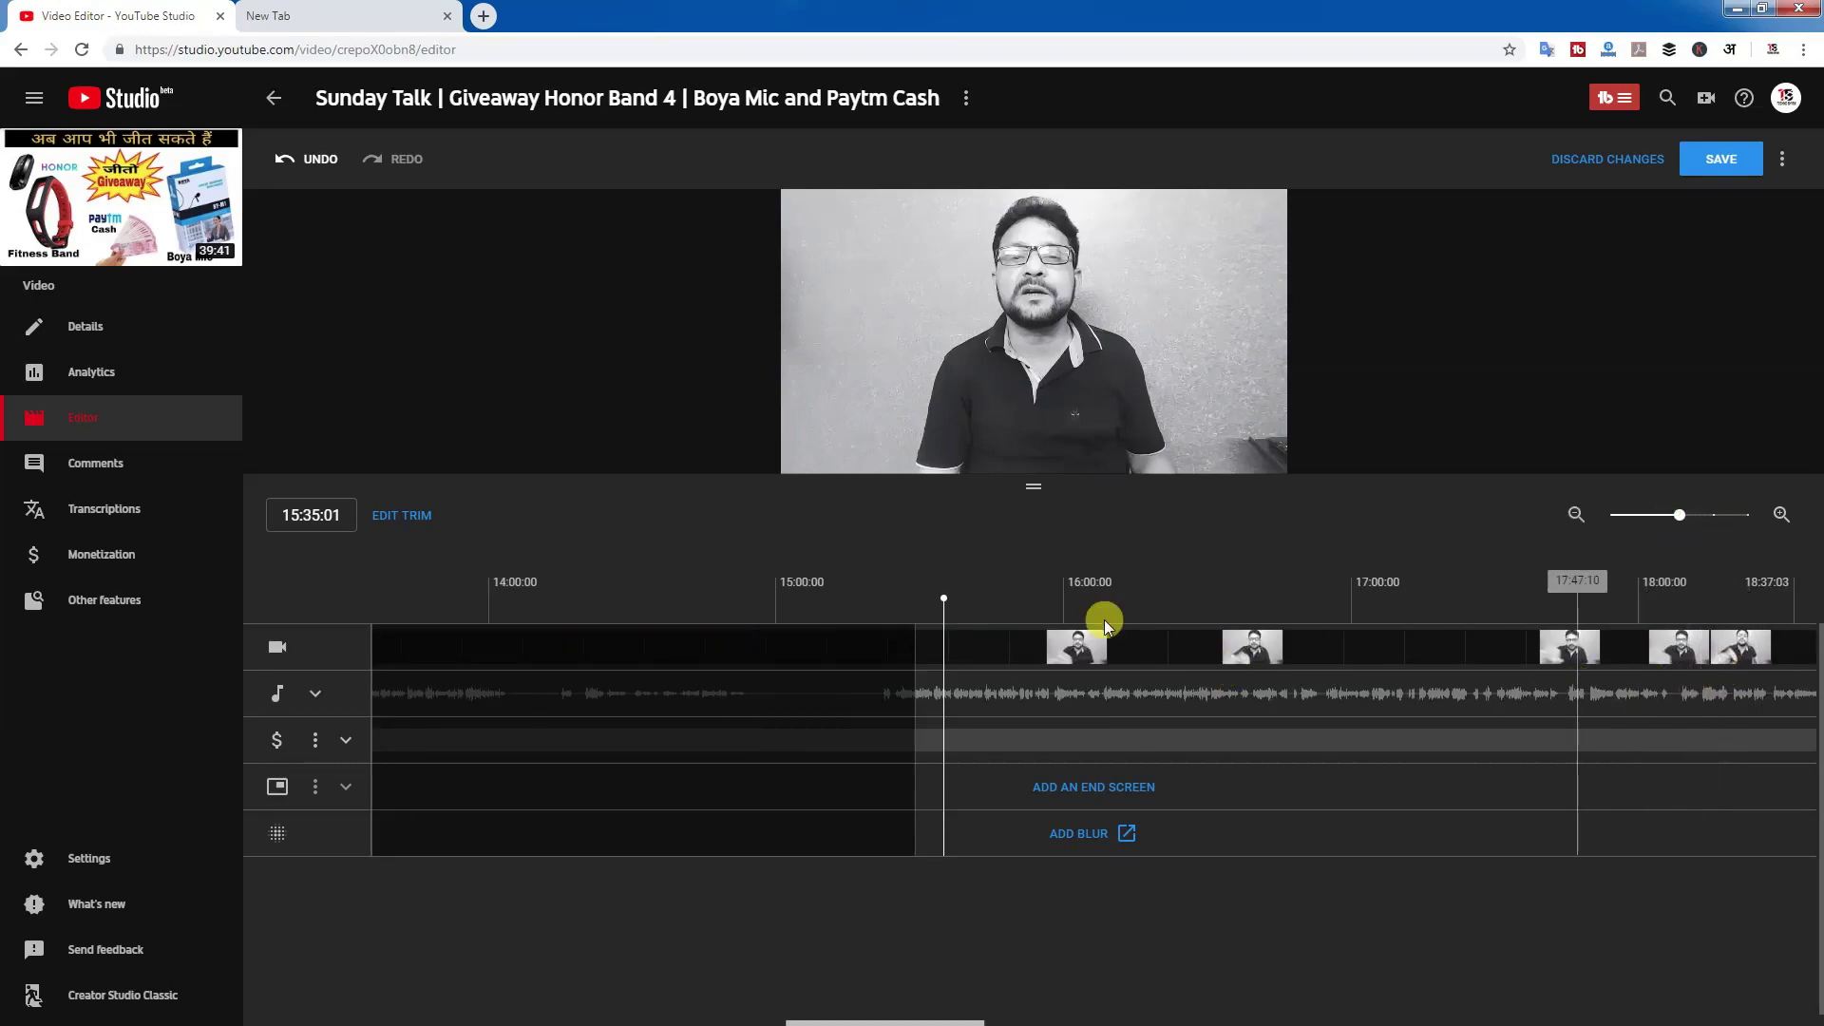
pyautogui.moveTo(1191, 460)
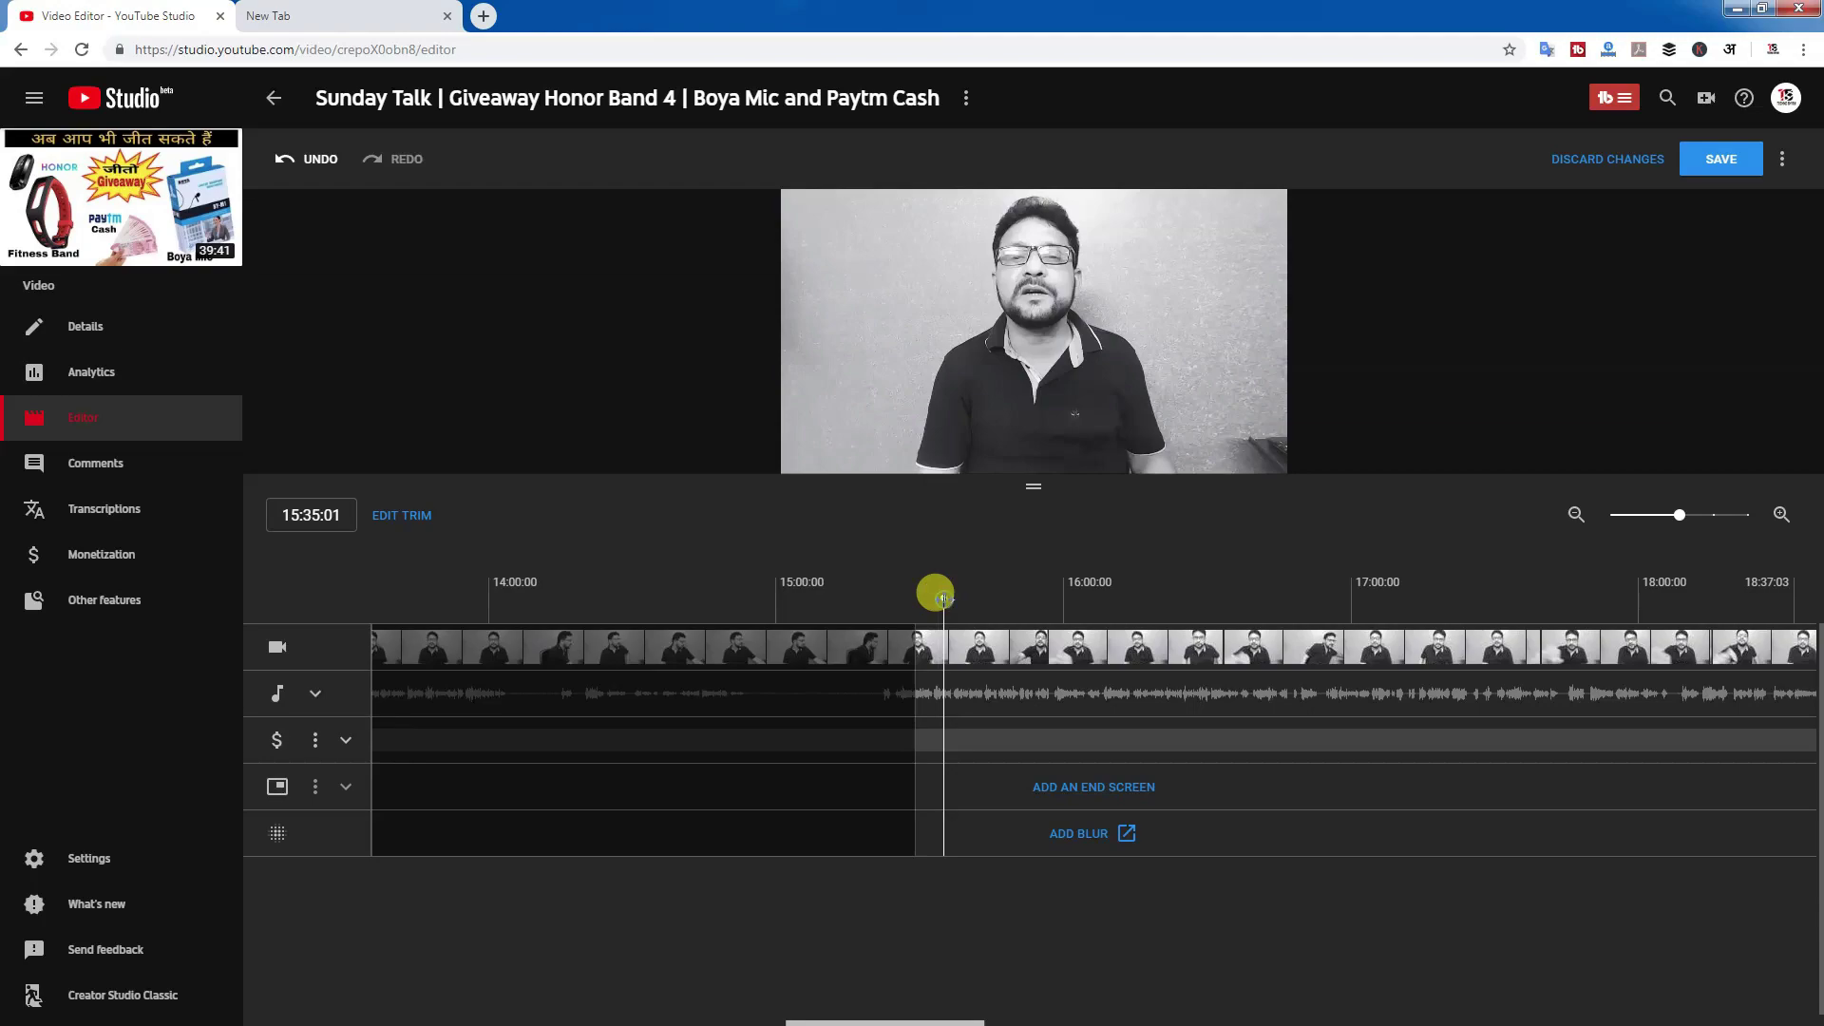
pyautogui.moveTo(943, 596); pyautogui.dragTo(1681, 694)
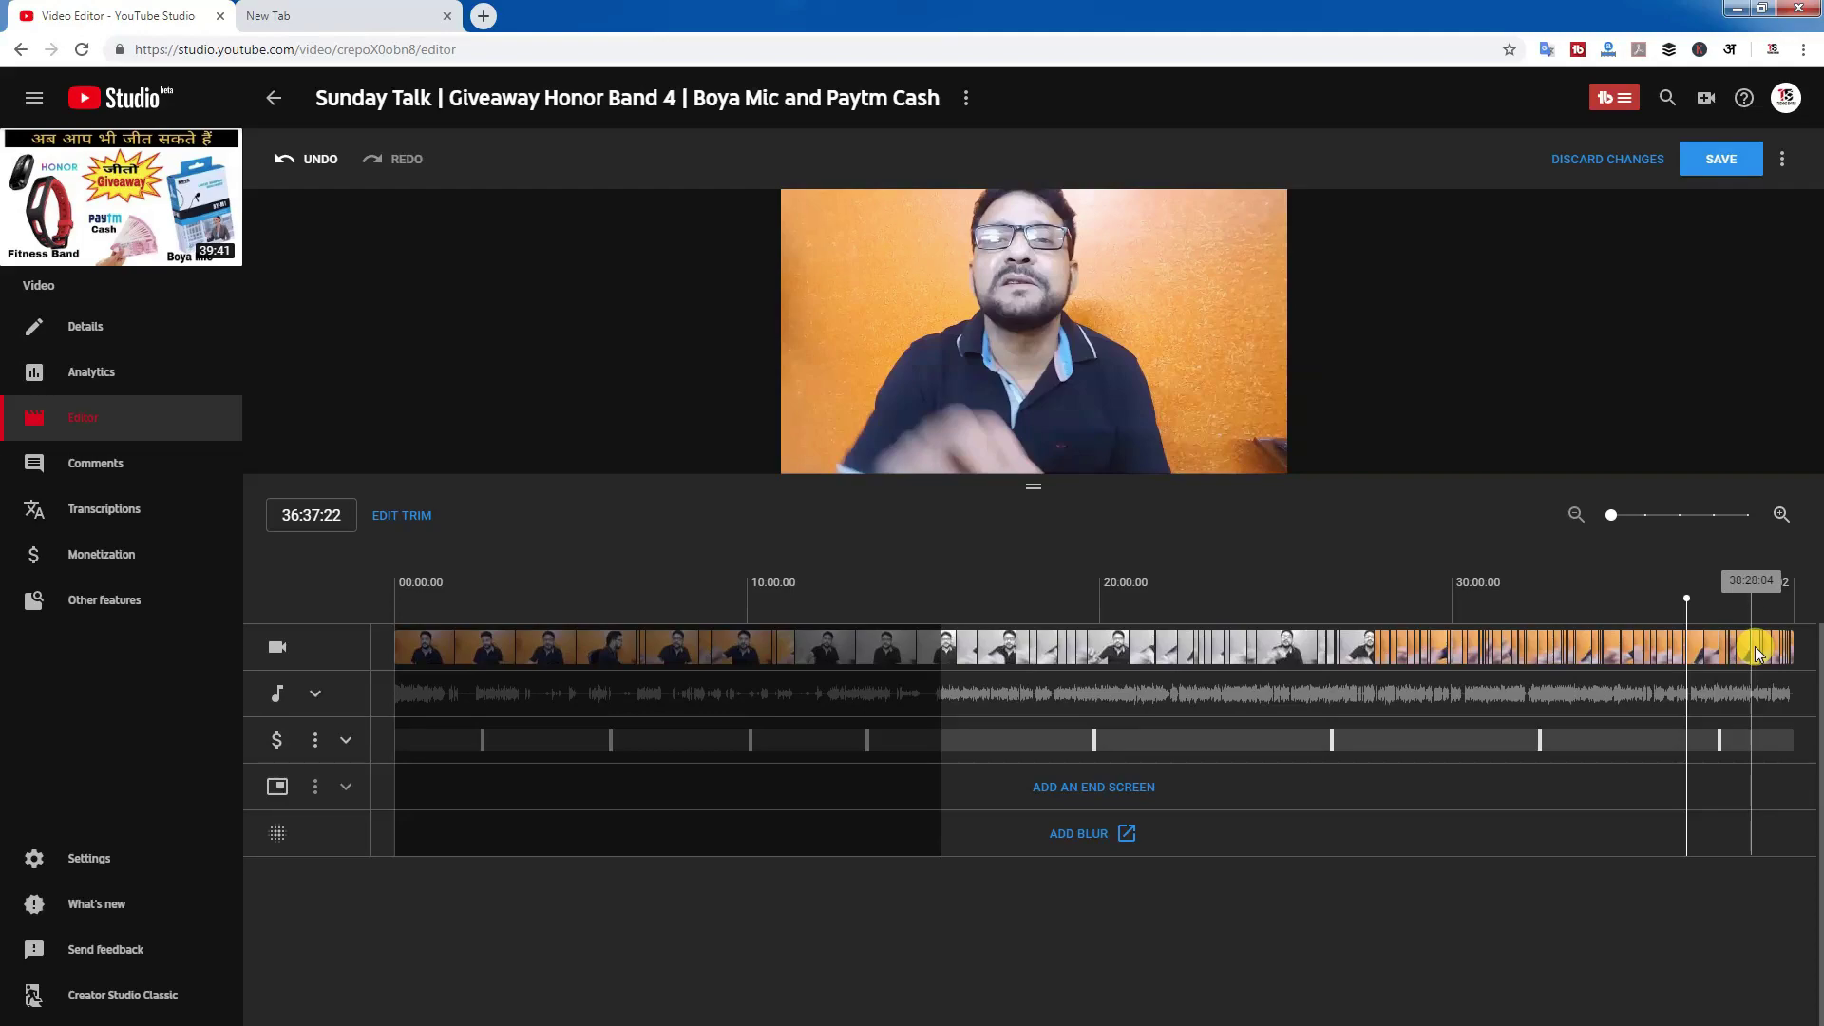
pyautogui.click(395, 513)
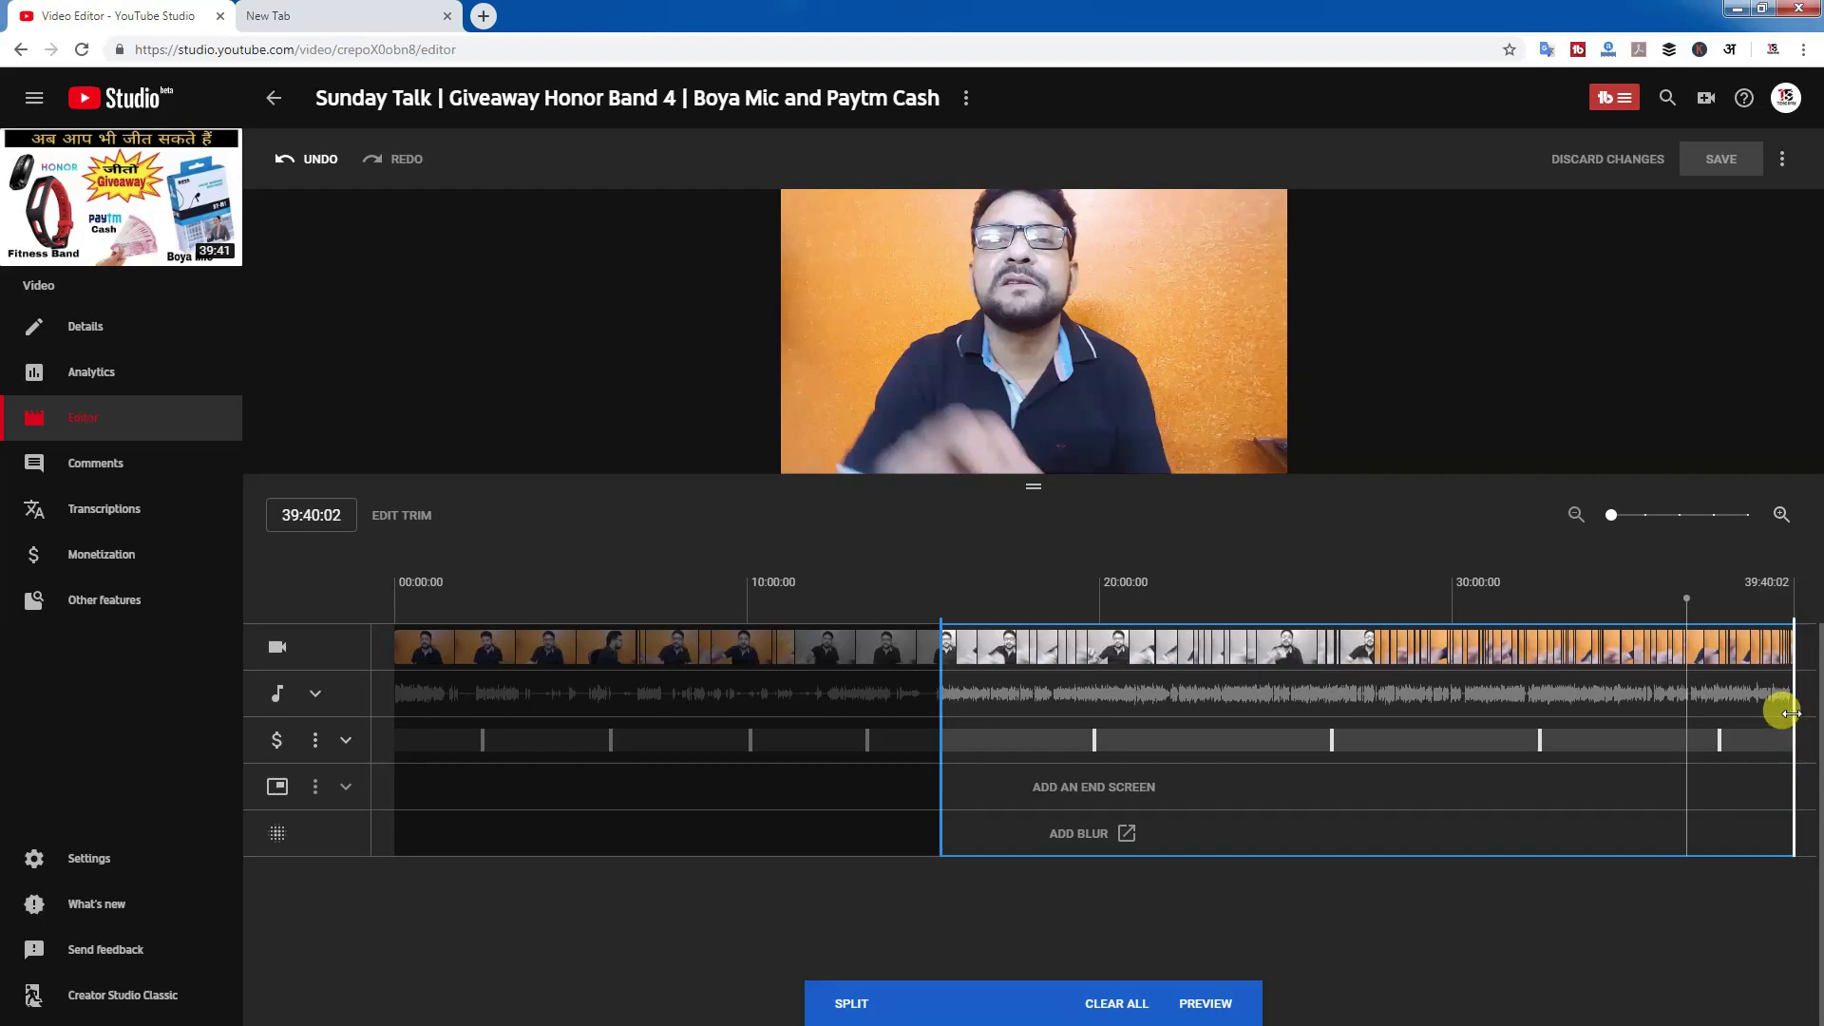
pyautogui.moveTo(1791, 712); pyautogui.dragTo(1676, 729)
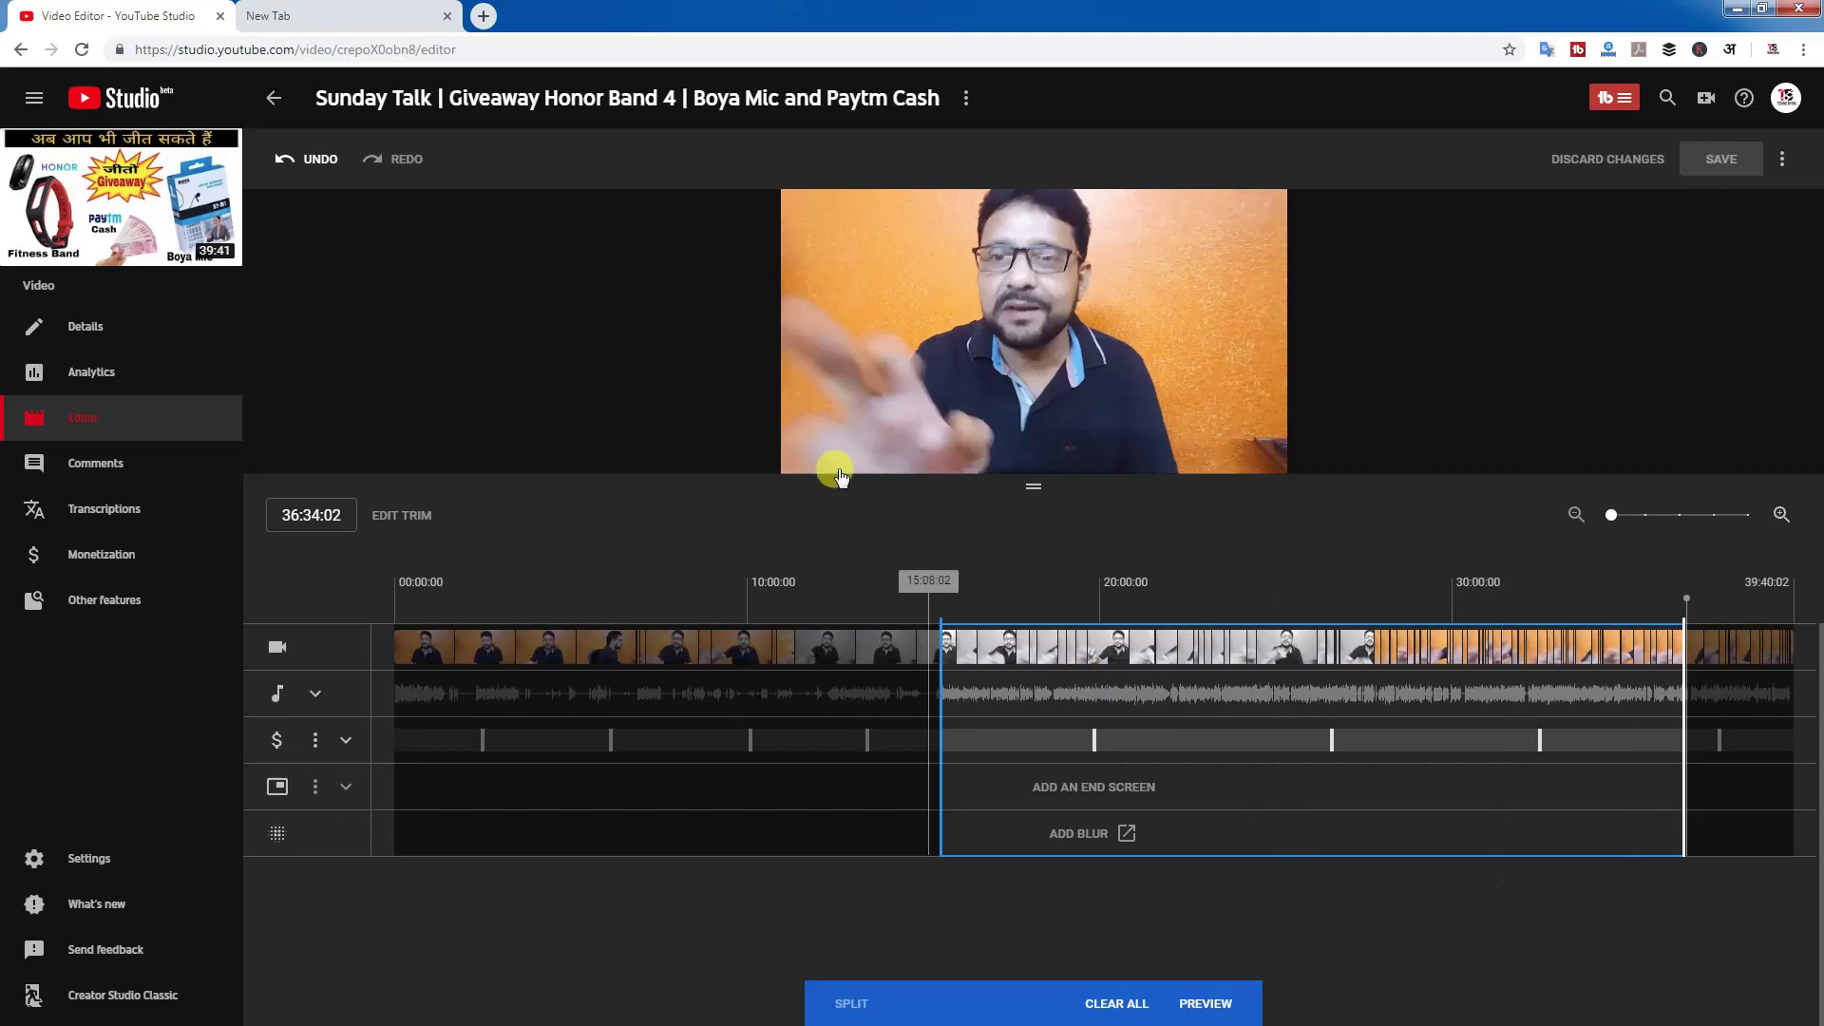
# Play the video from several points inside and before the kept section to check how trimmed parts are handled.
pyautogui.moveTo(824, 467)
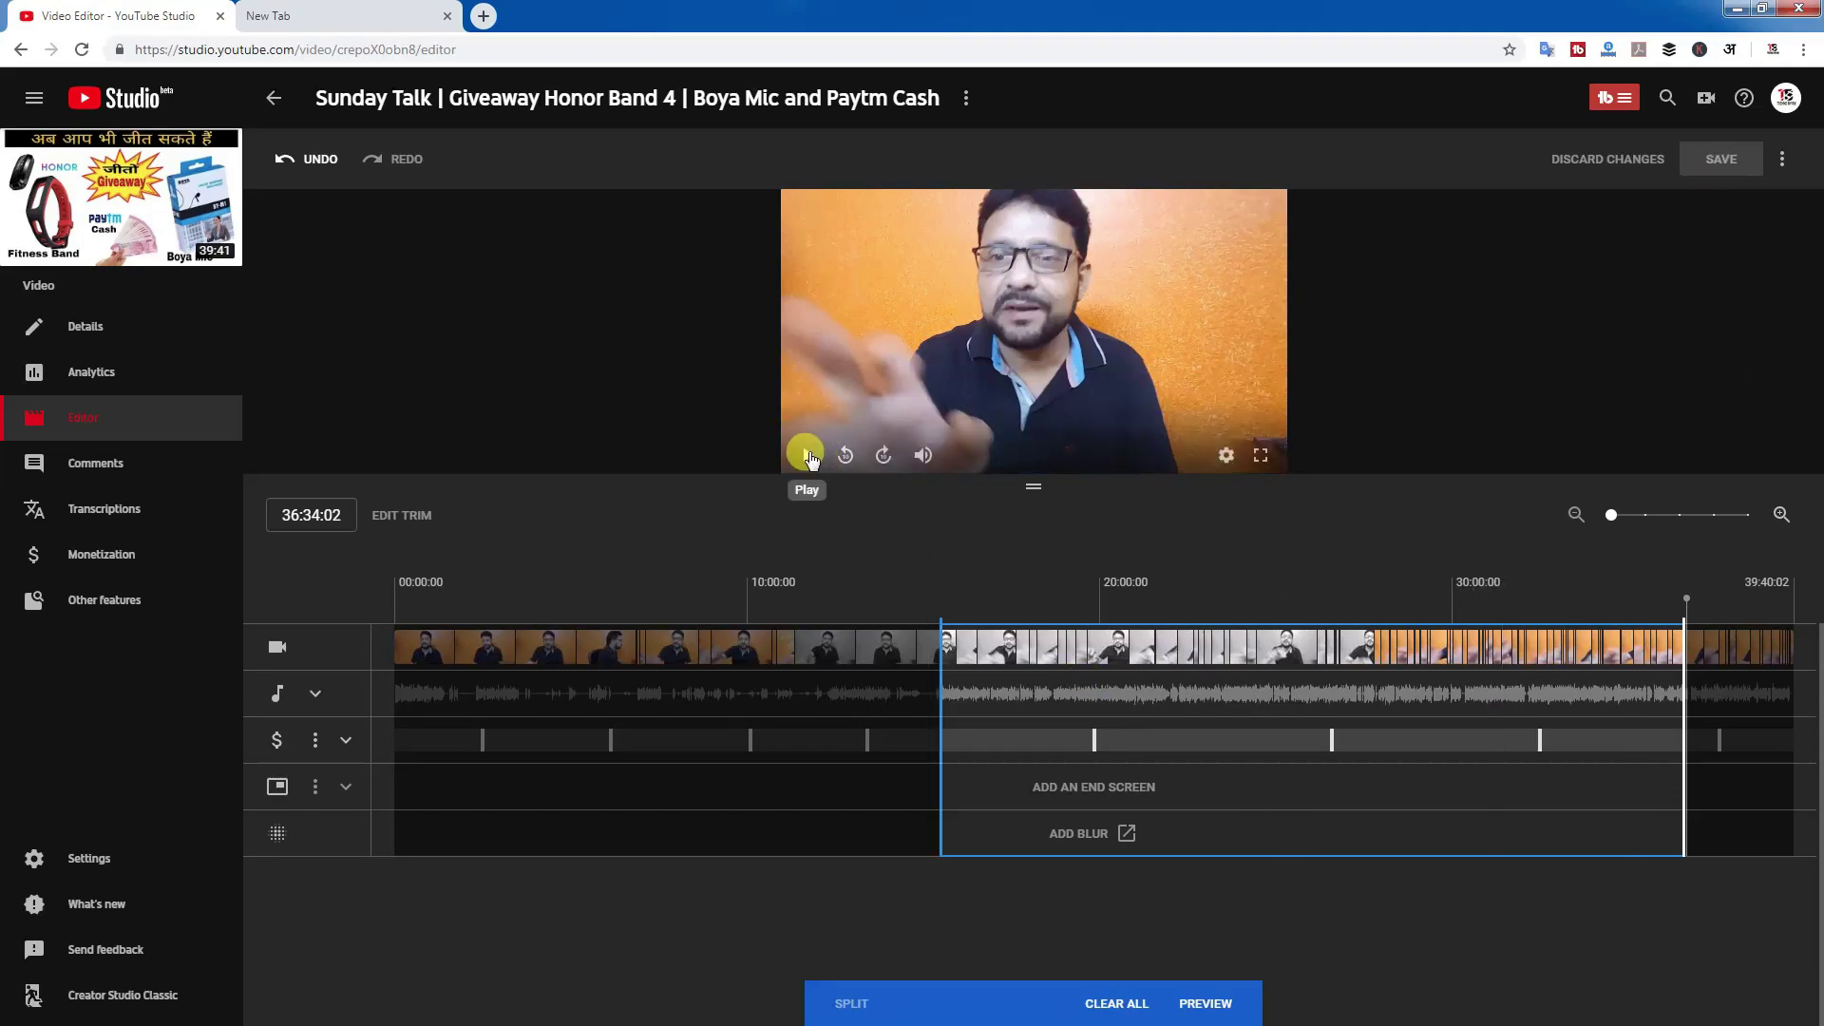
pyautogui.click(809, 457)
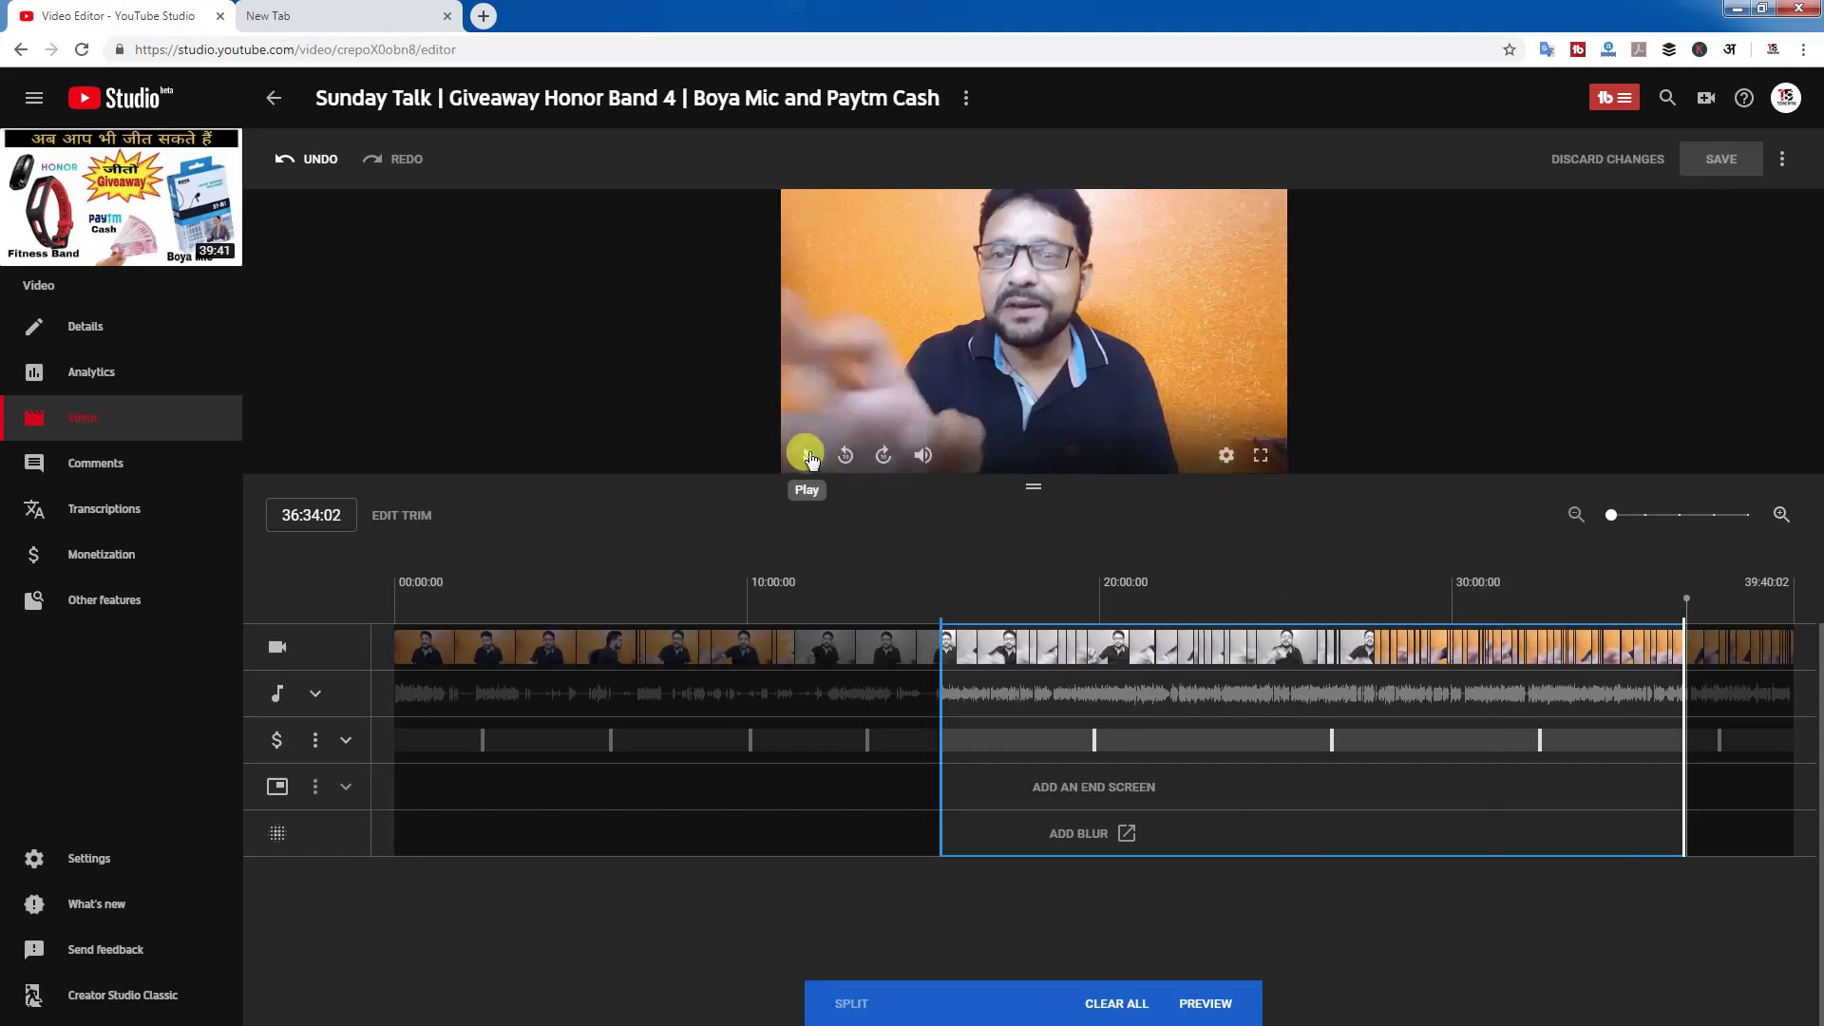
pyautogui.click(958, 655)
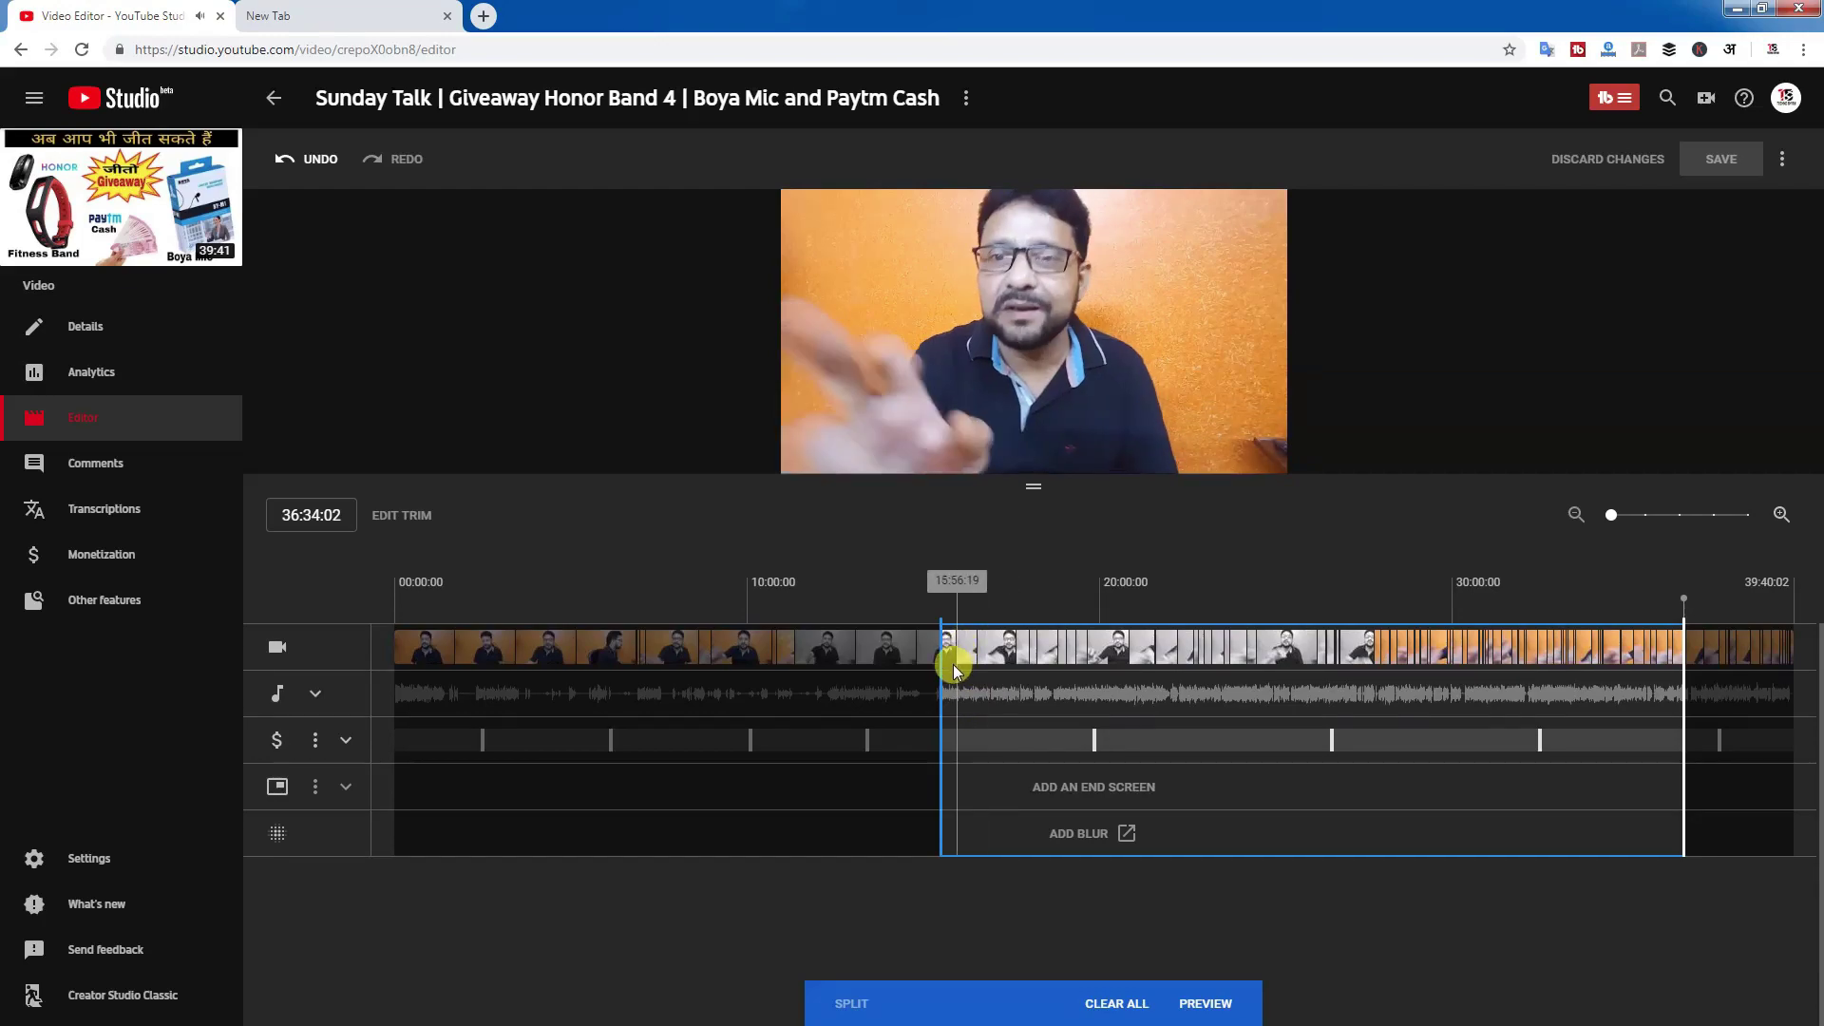
pyautogui.click(807, 455)
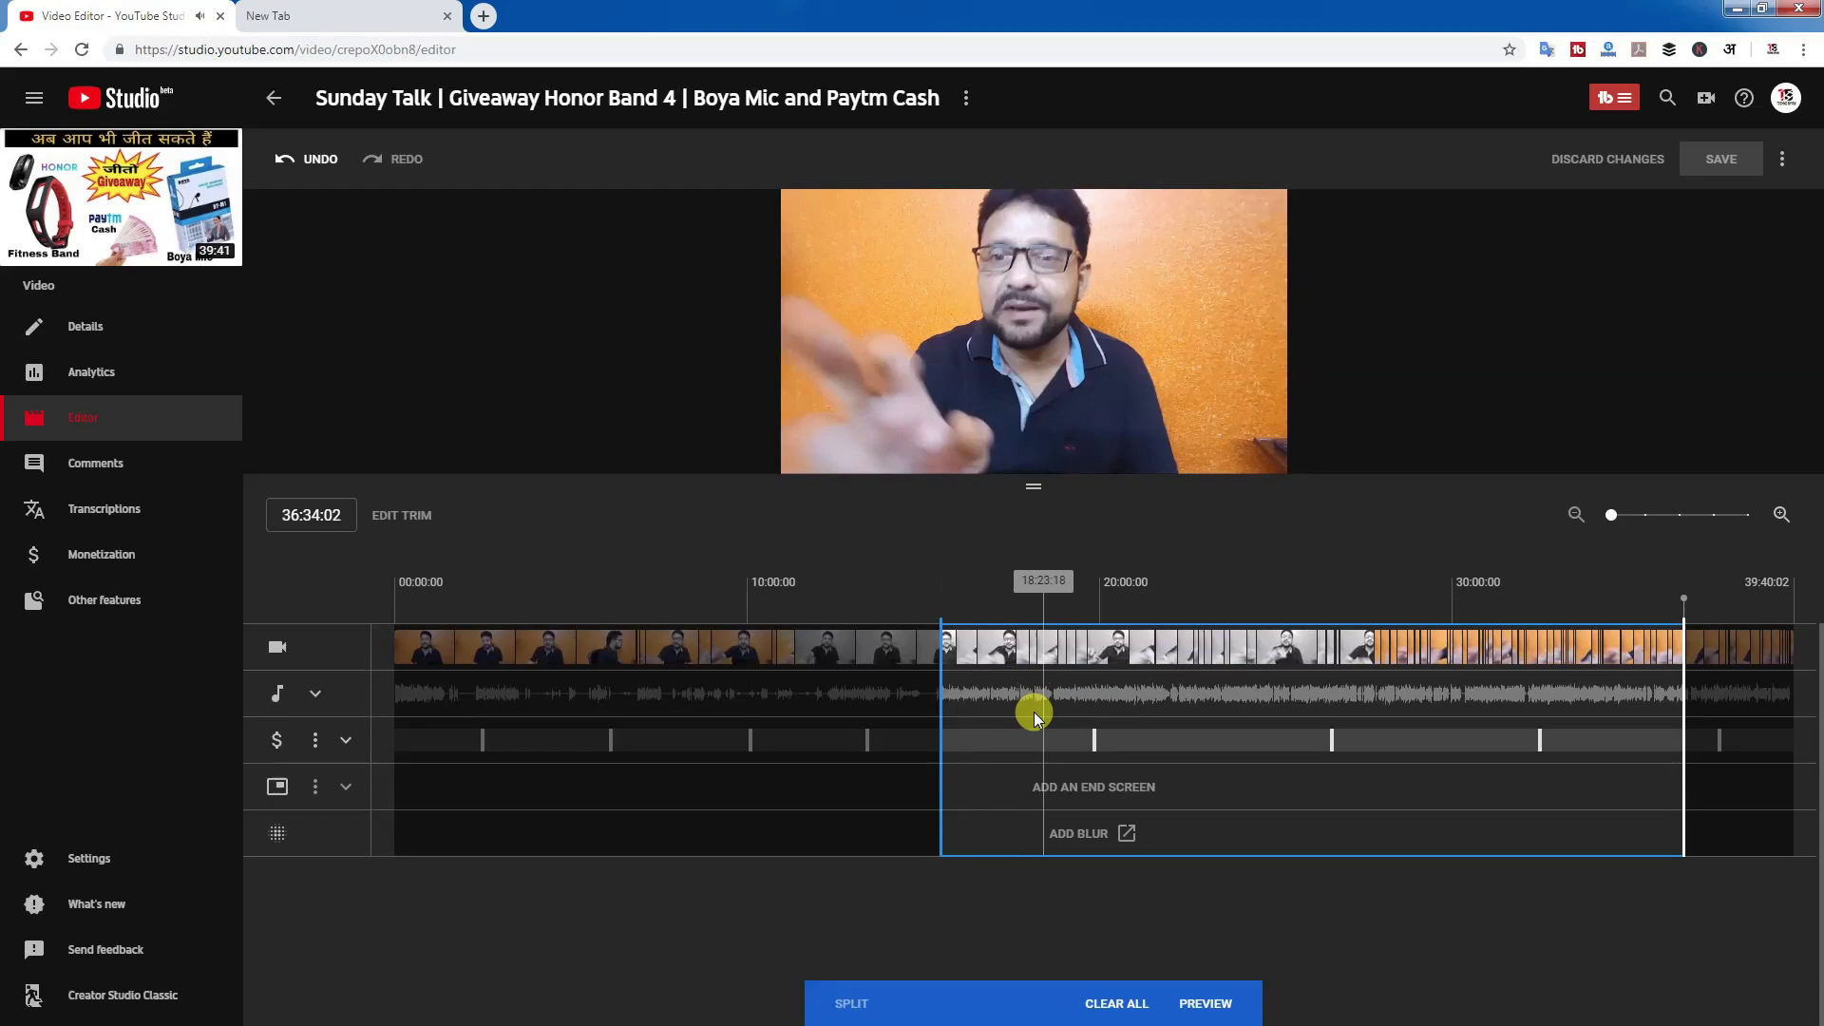
pyautogui.click(983, 703)
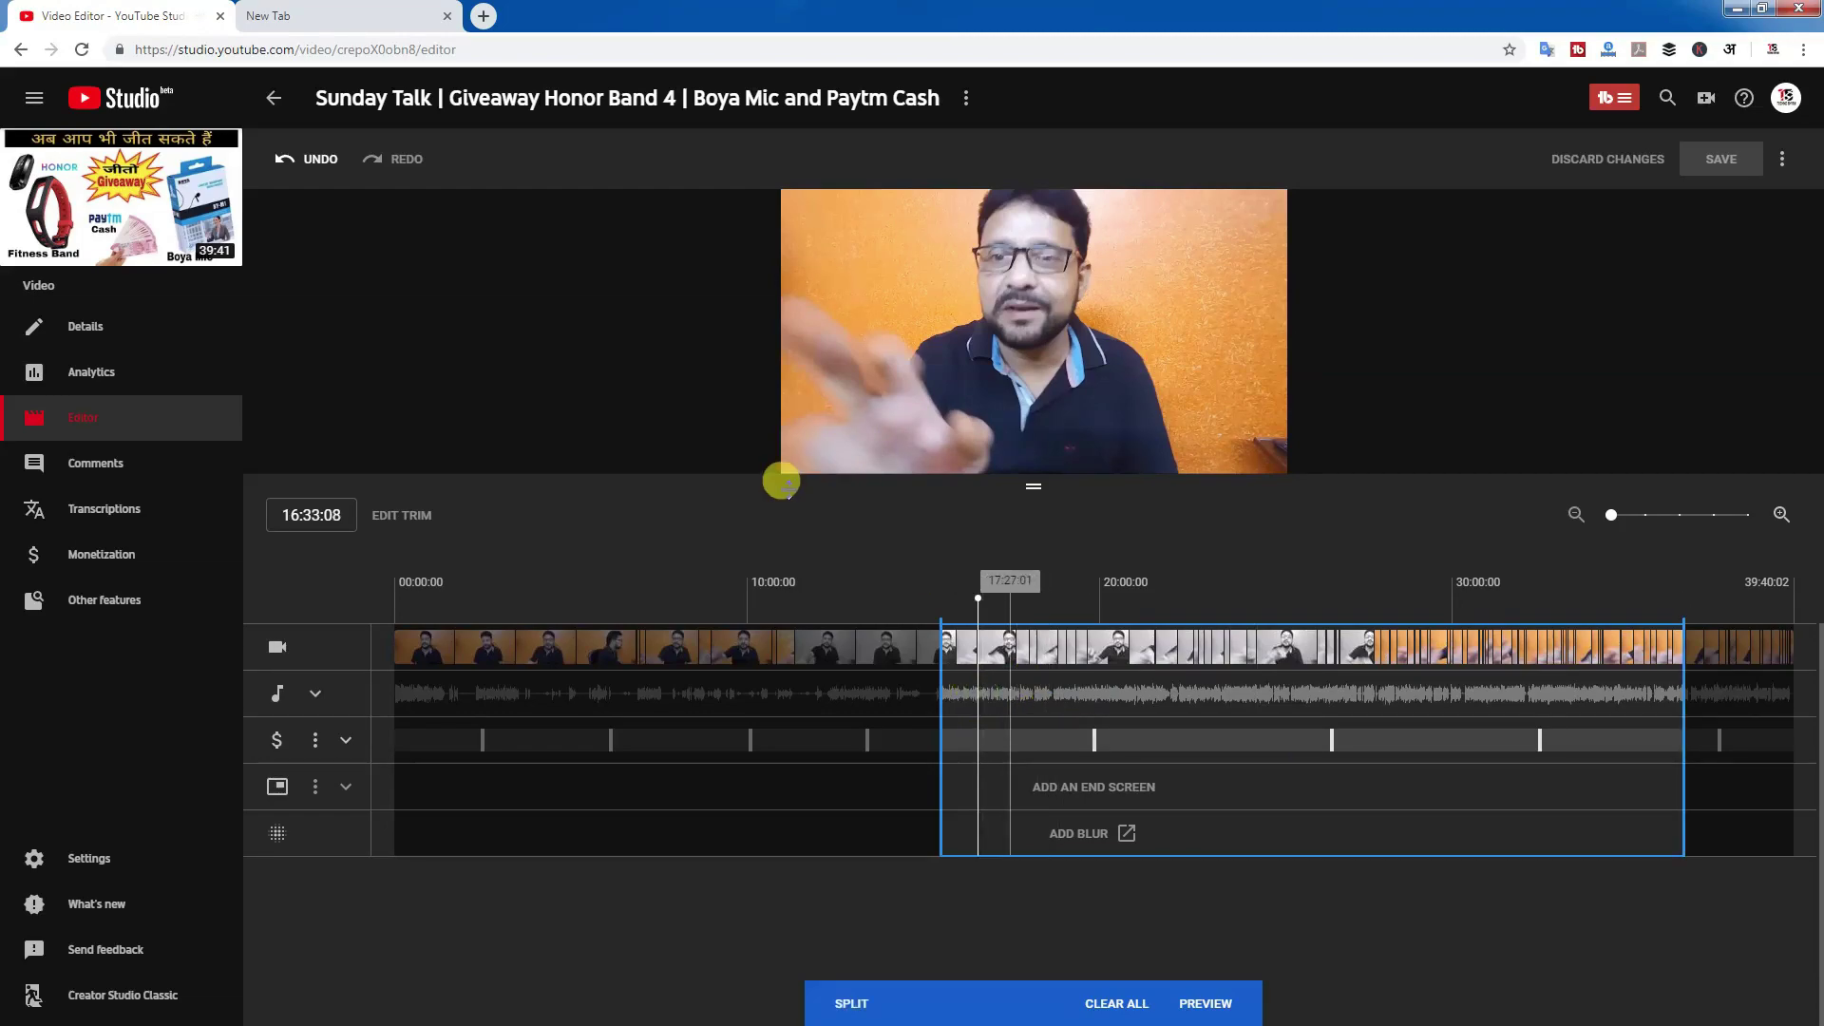
pyautogui.moveTo(819, 466)
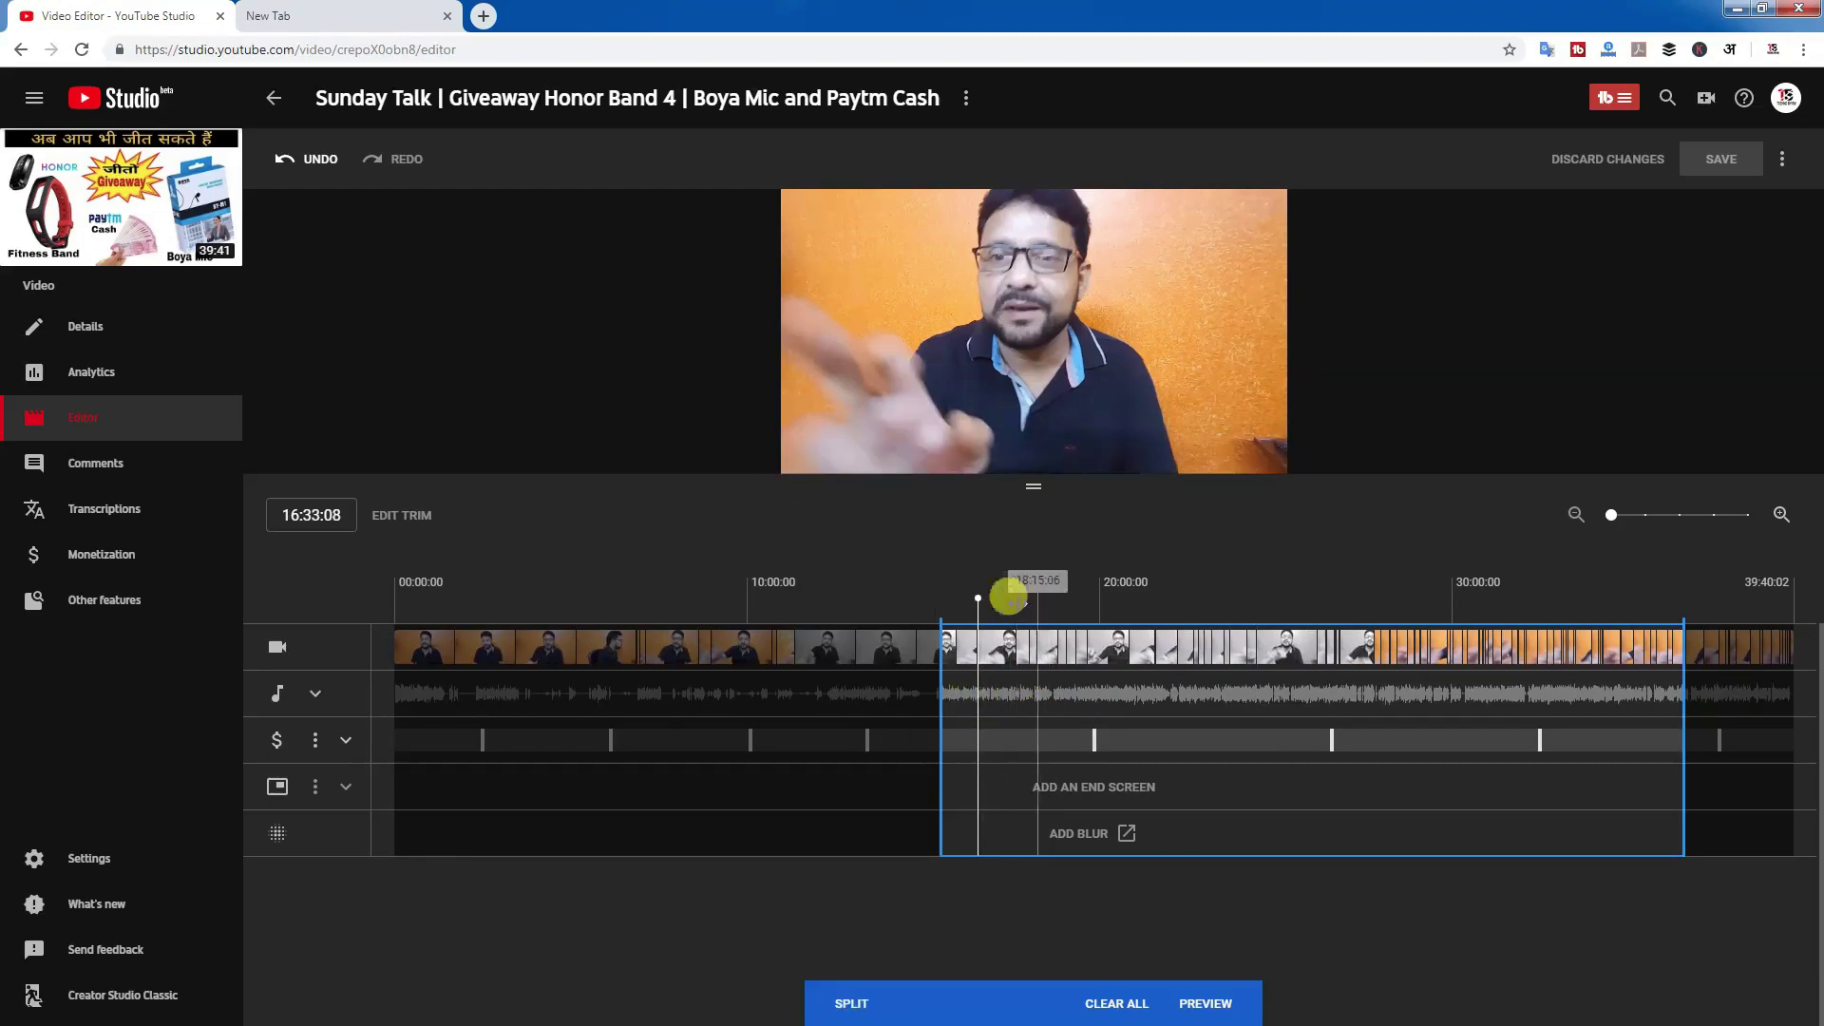
pyautogui.click(858, 623)
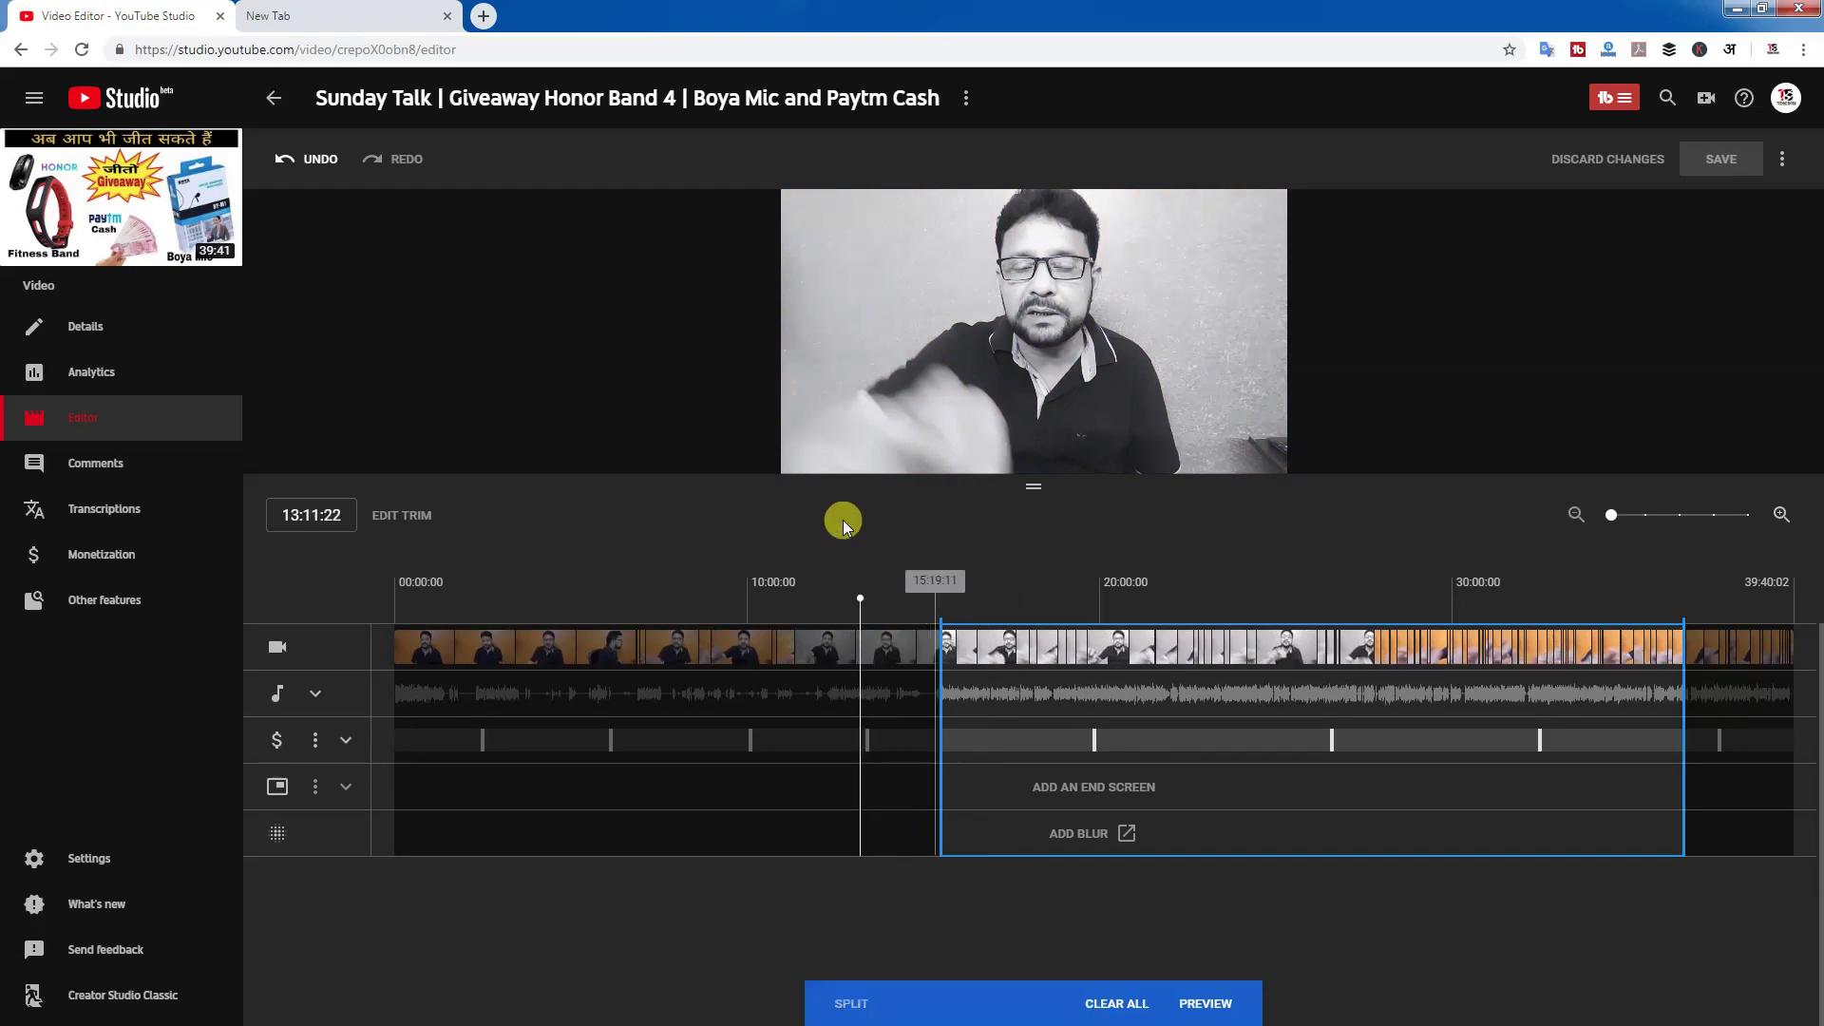
pyautogui.moveTo(855, 460)
pyautogui.click(796, 460)
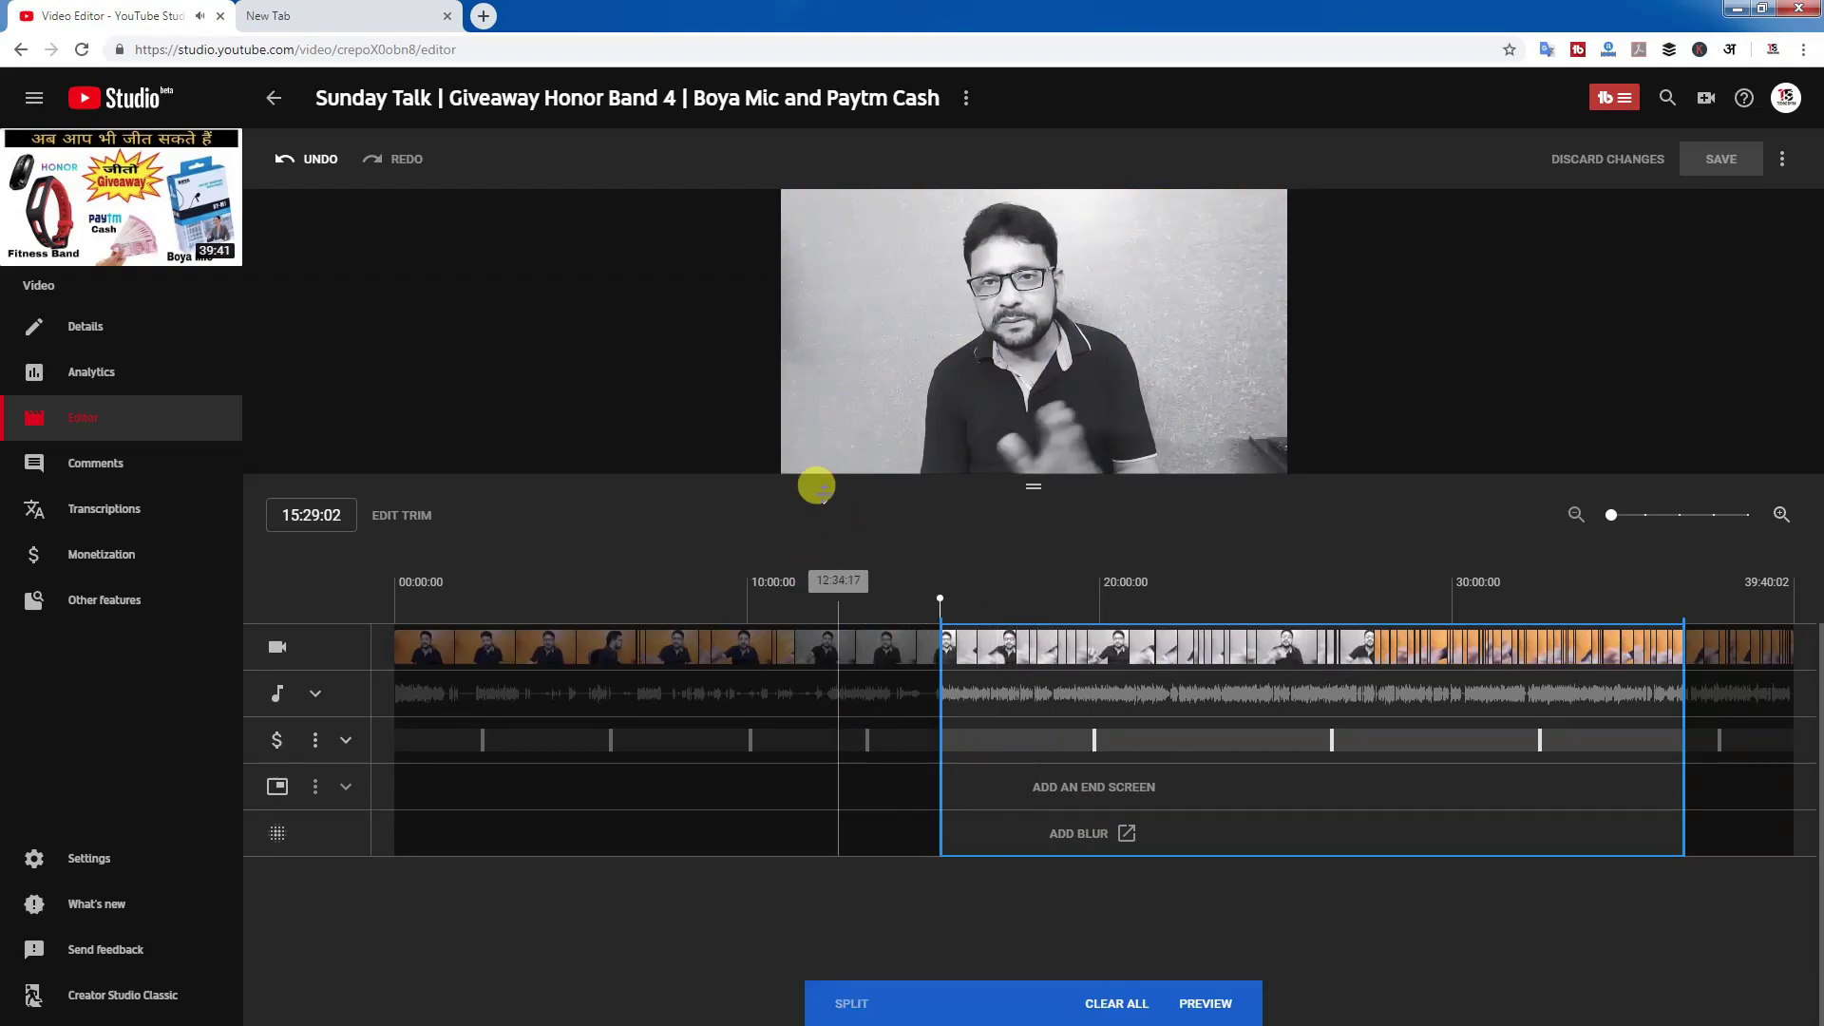
pyautogui.click(805, 460)
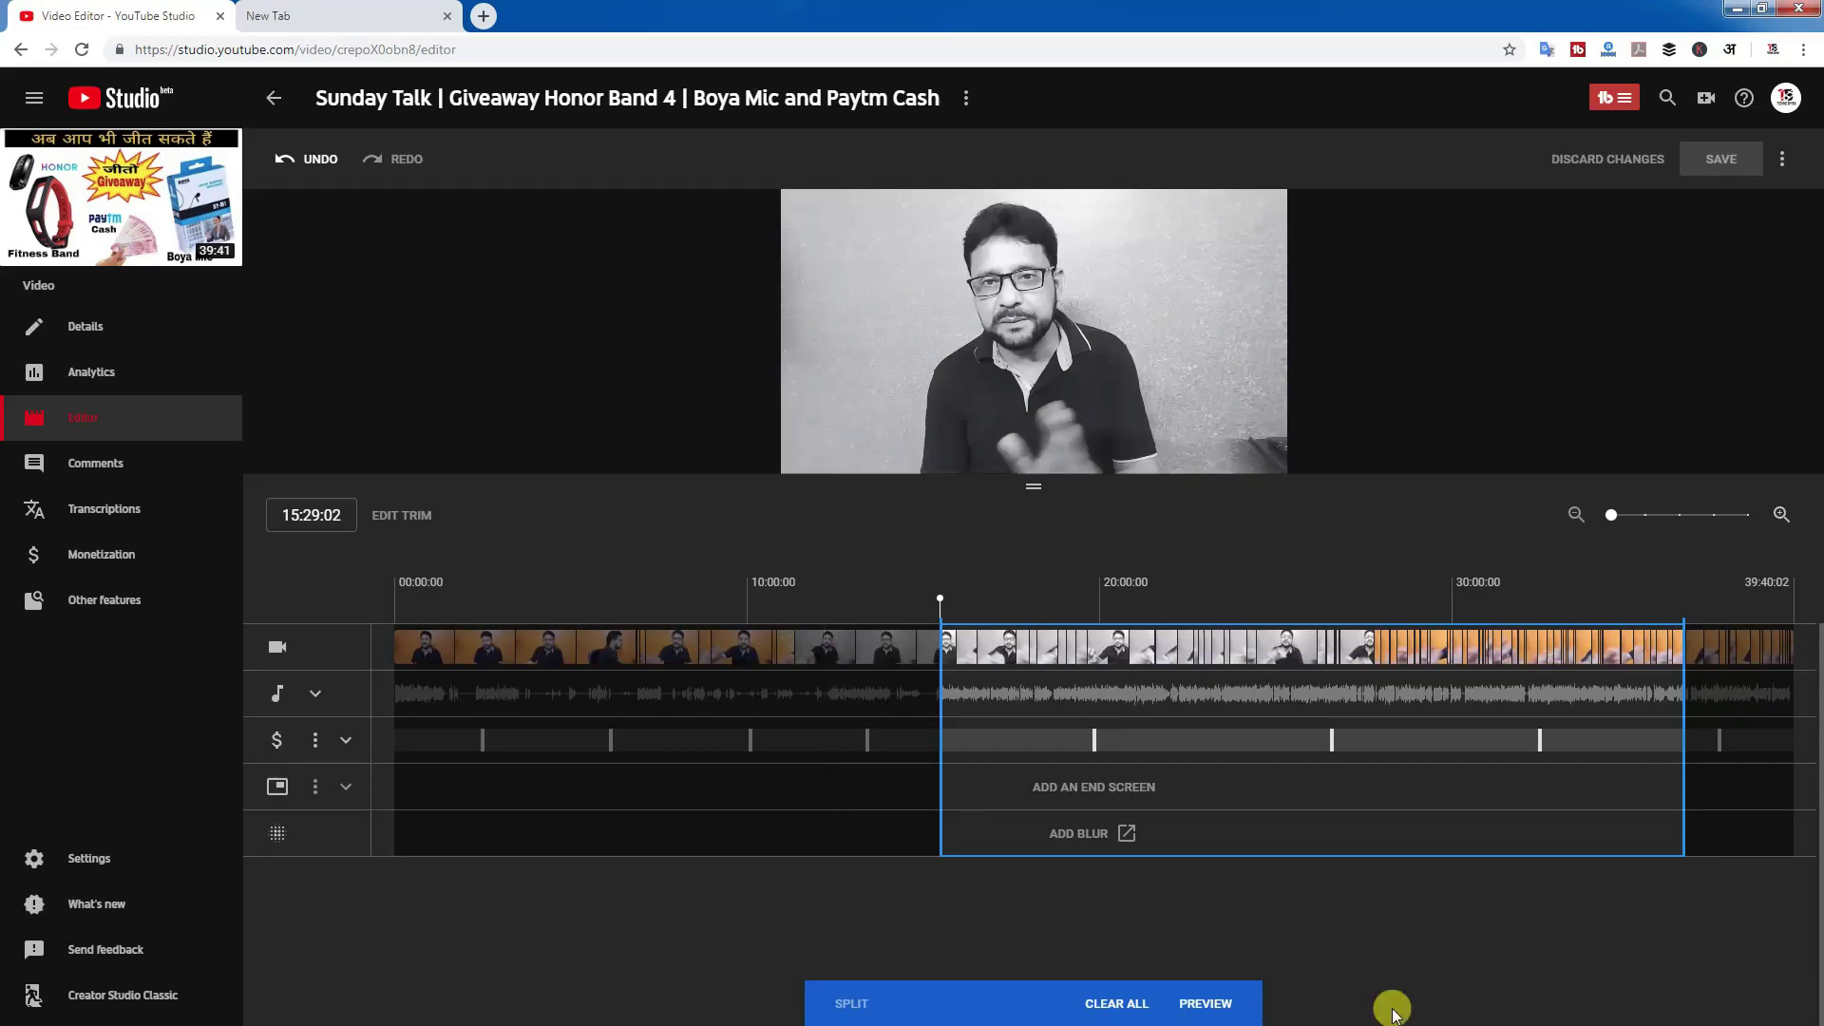
pyautogui.press('space')
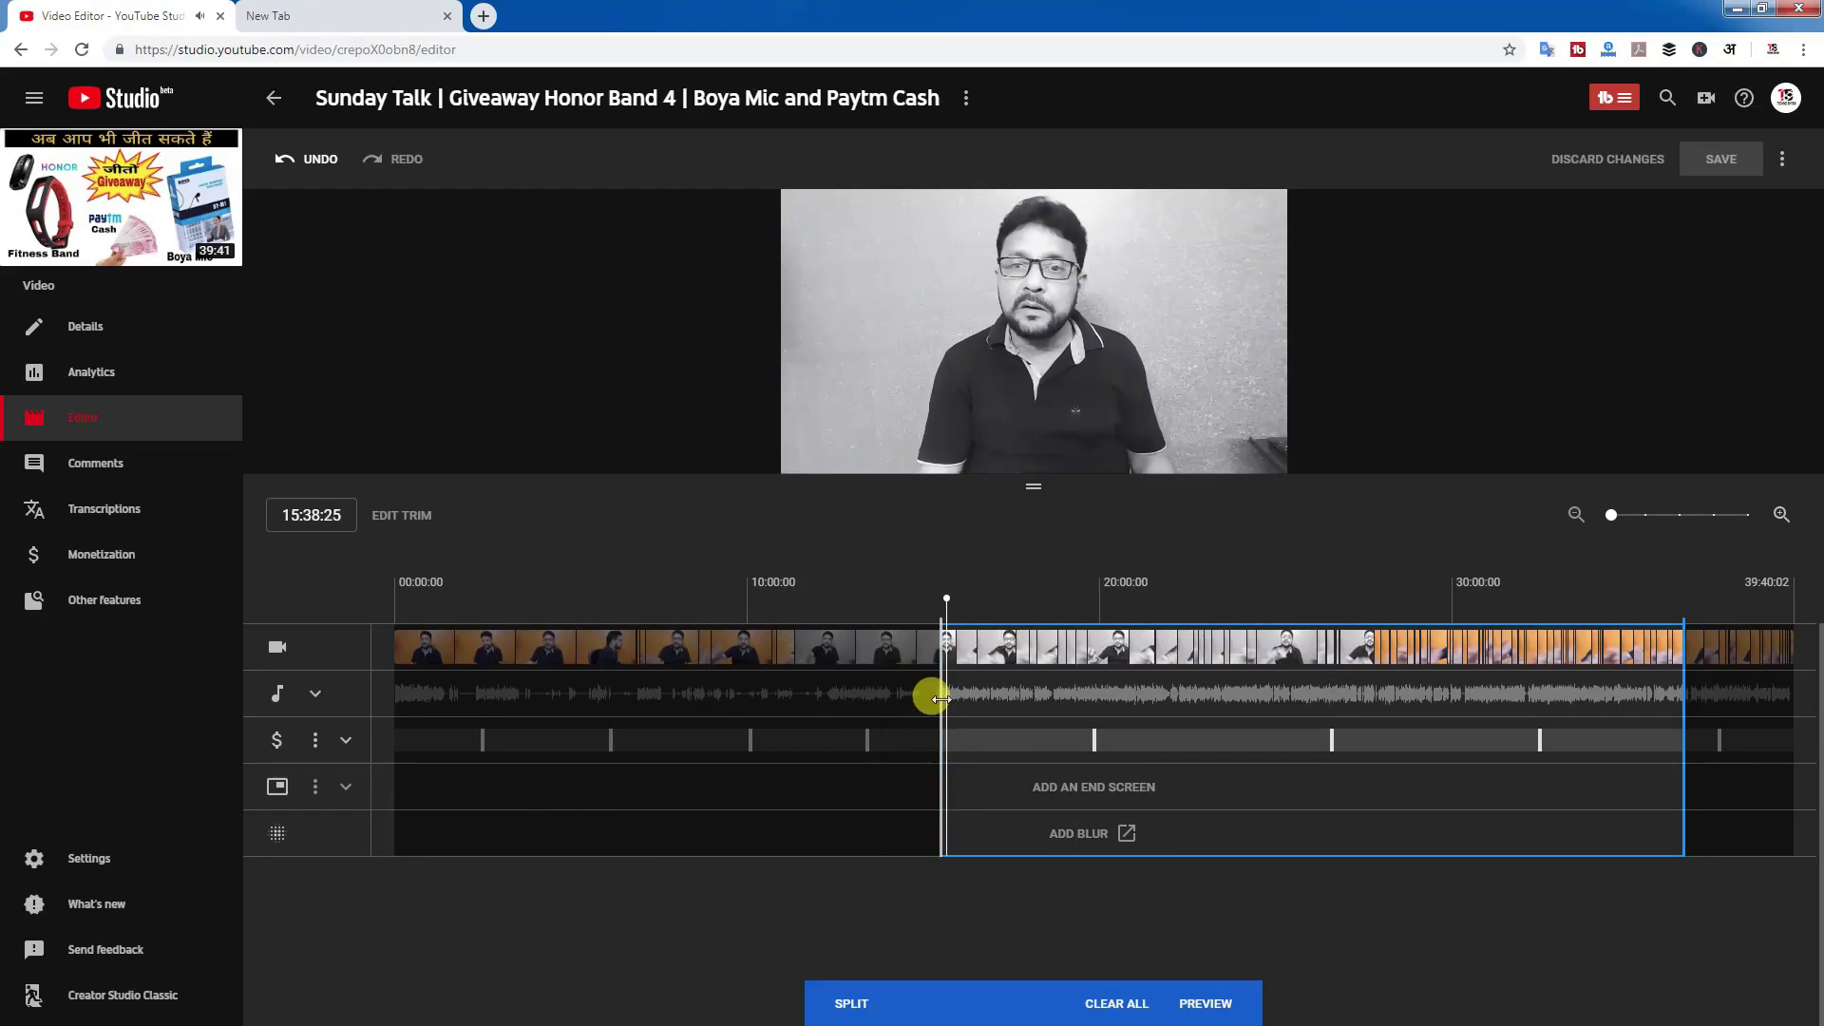
pyautogui.click(810, 456)
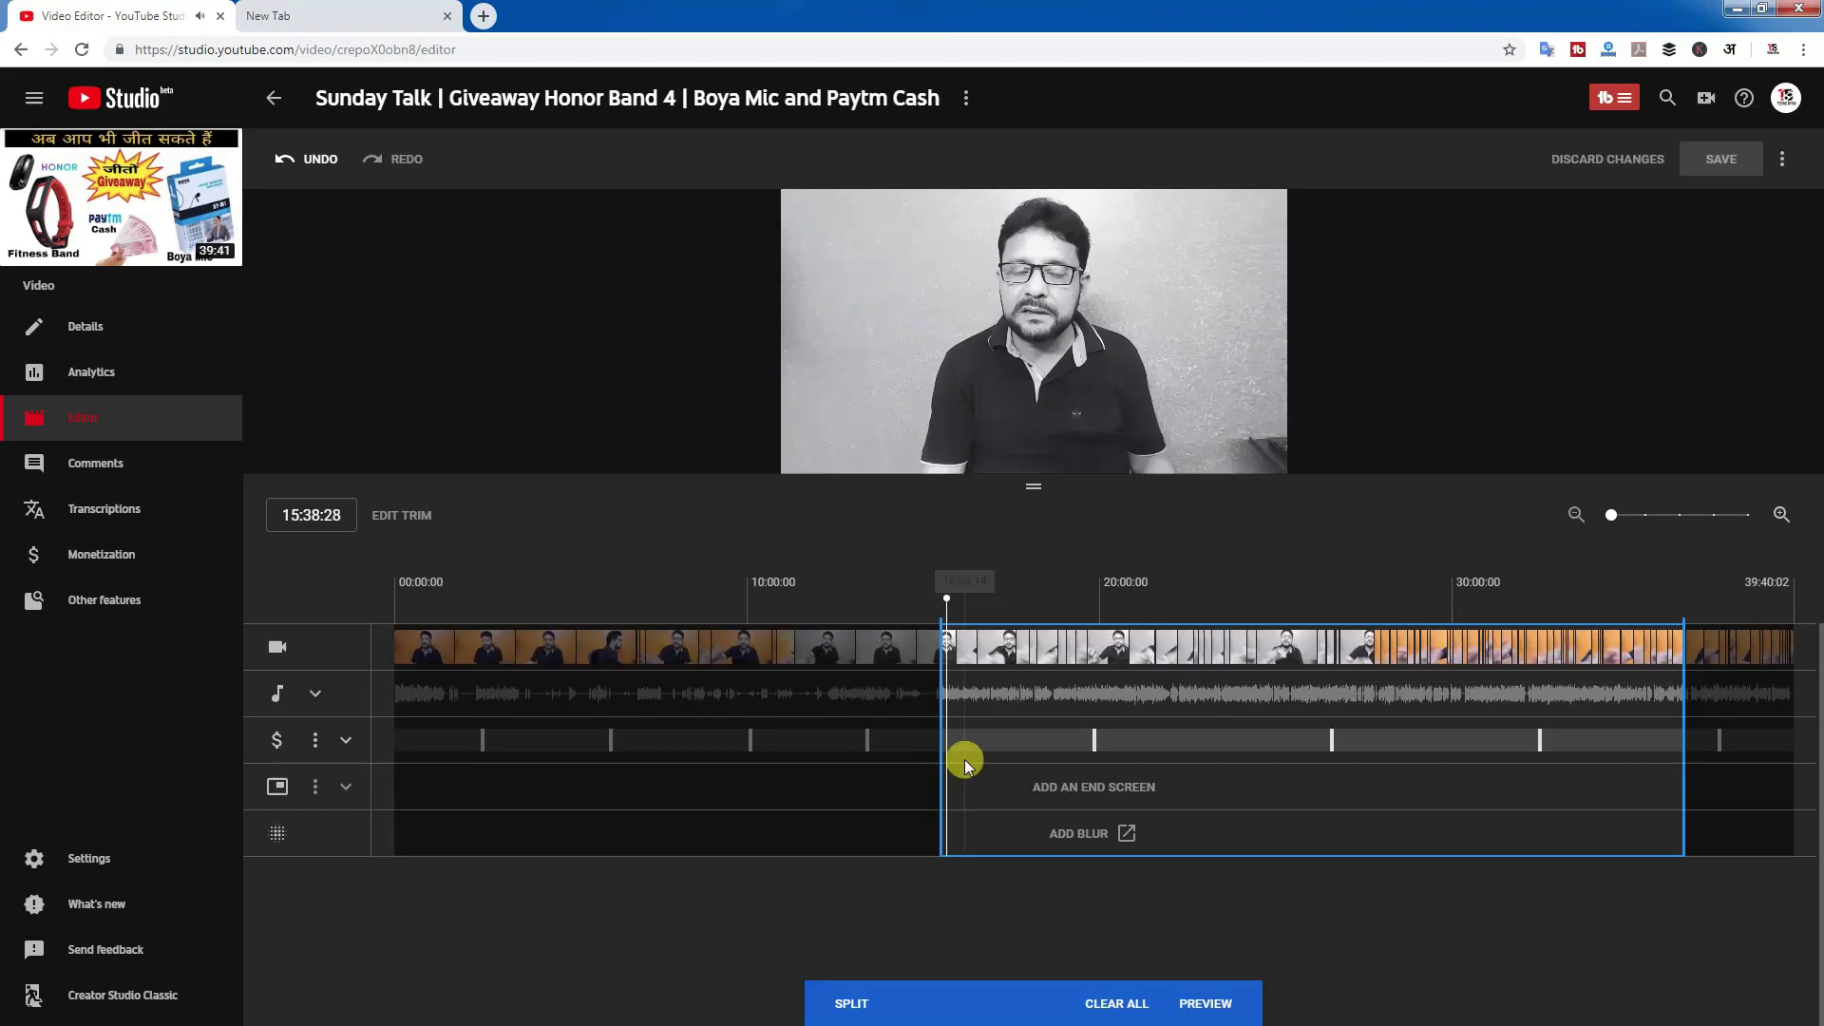
# Move the trim start back to 00:00:00 and split the video at 07:29:05.
pyautogui.moveTo(938, 724); pyautogui.dragTo(629, 692)
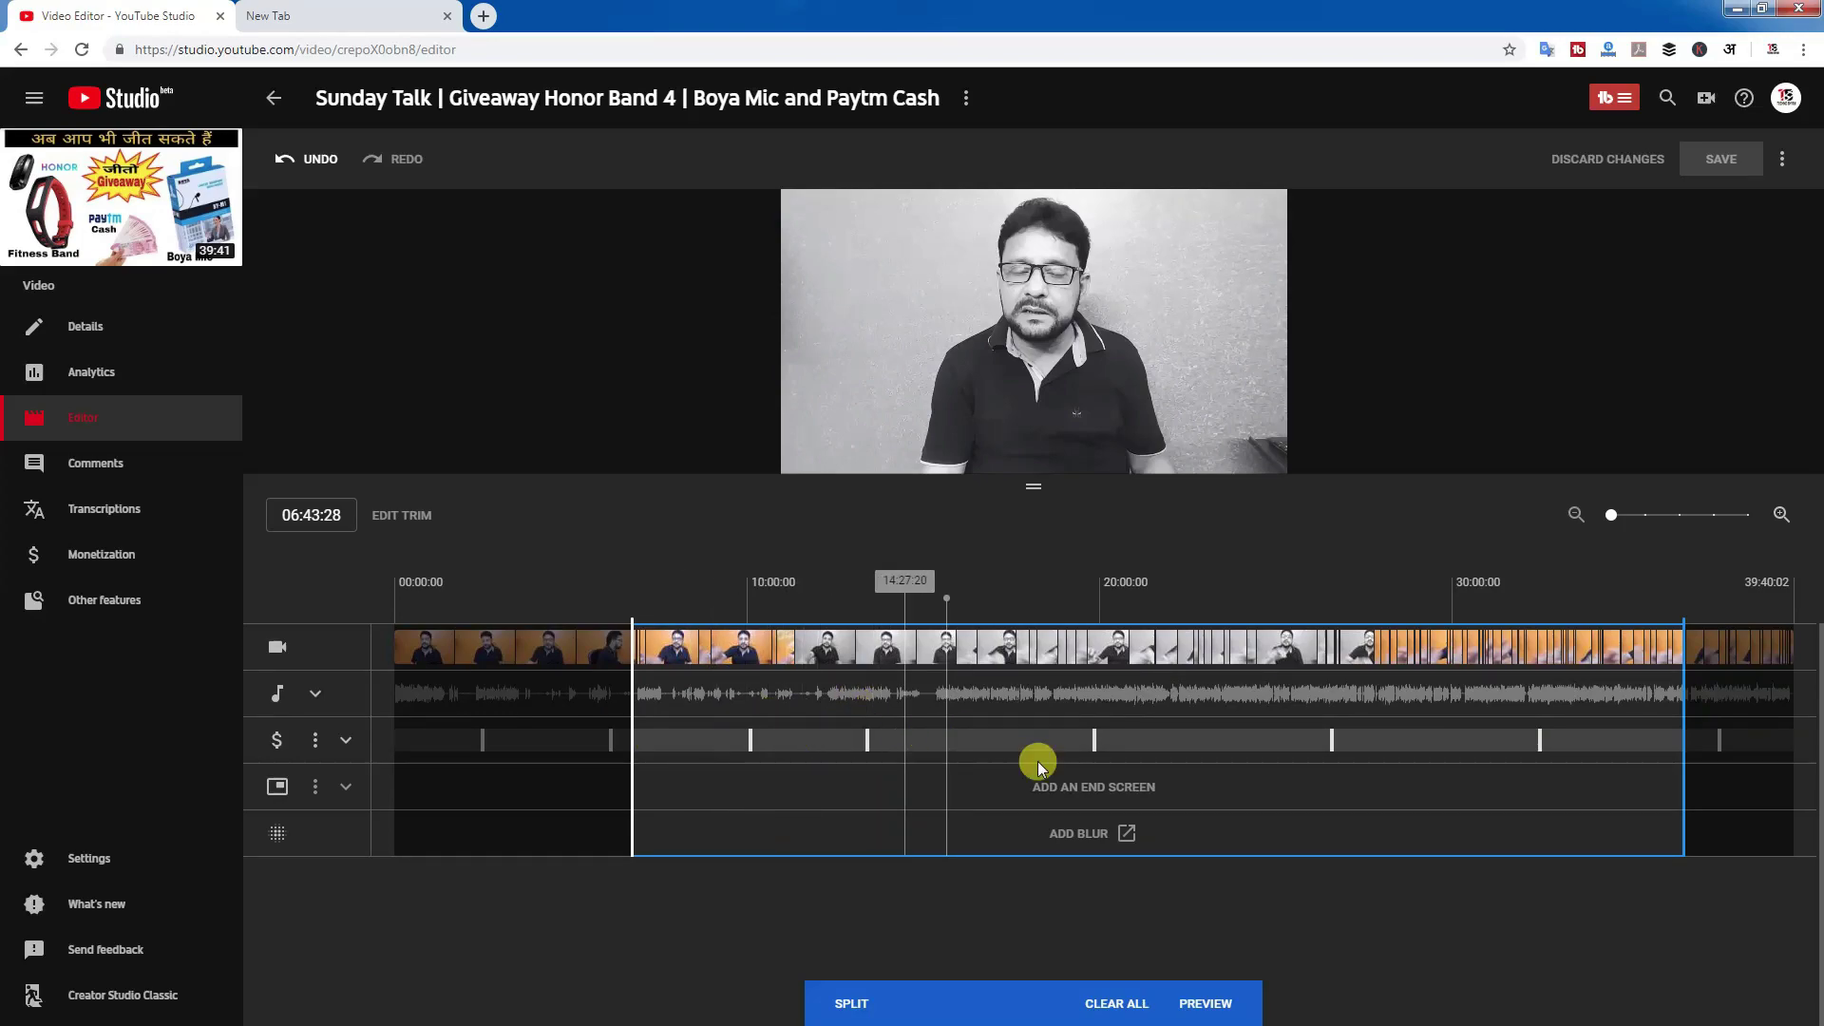
pyautogui.moveTo(633, 725); pyautogui.dragTo(276, 750)
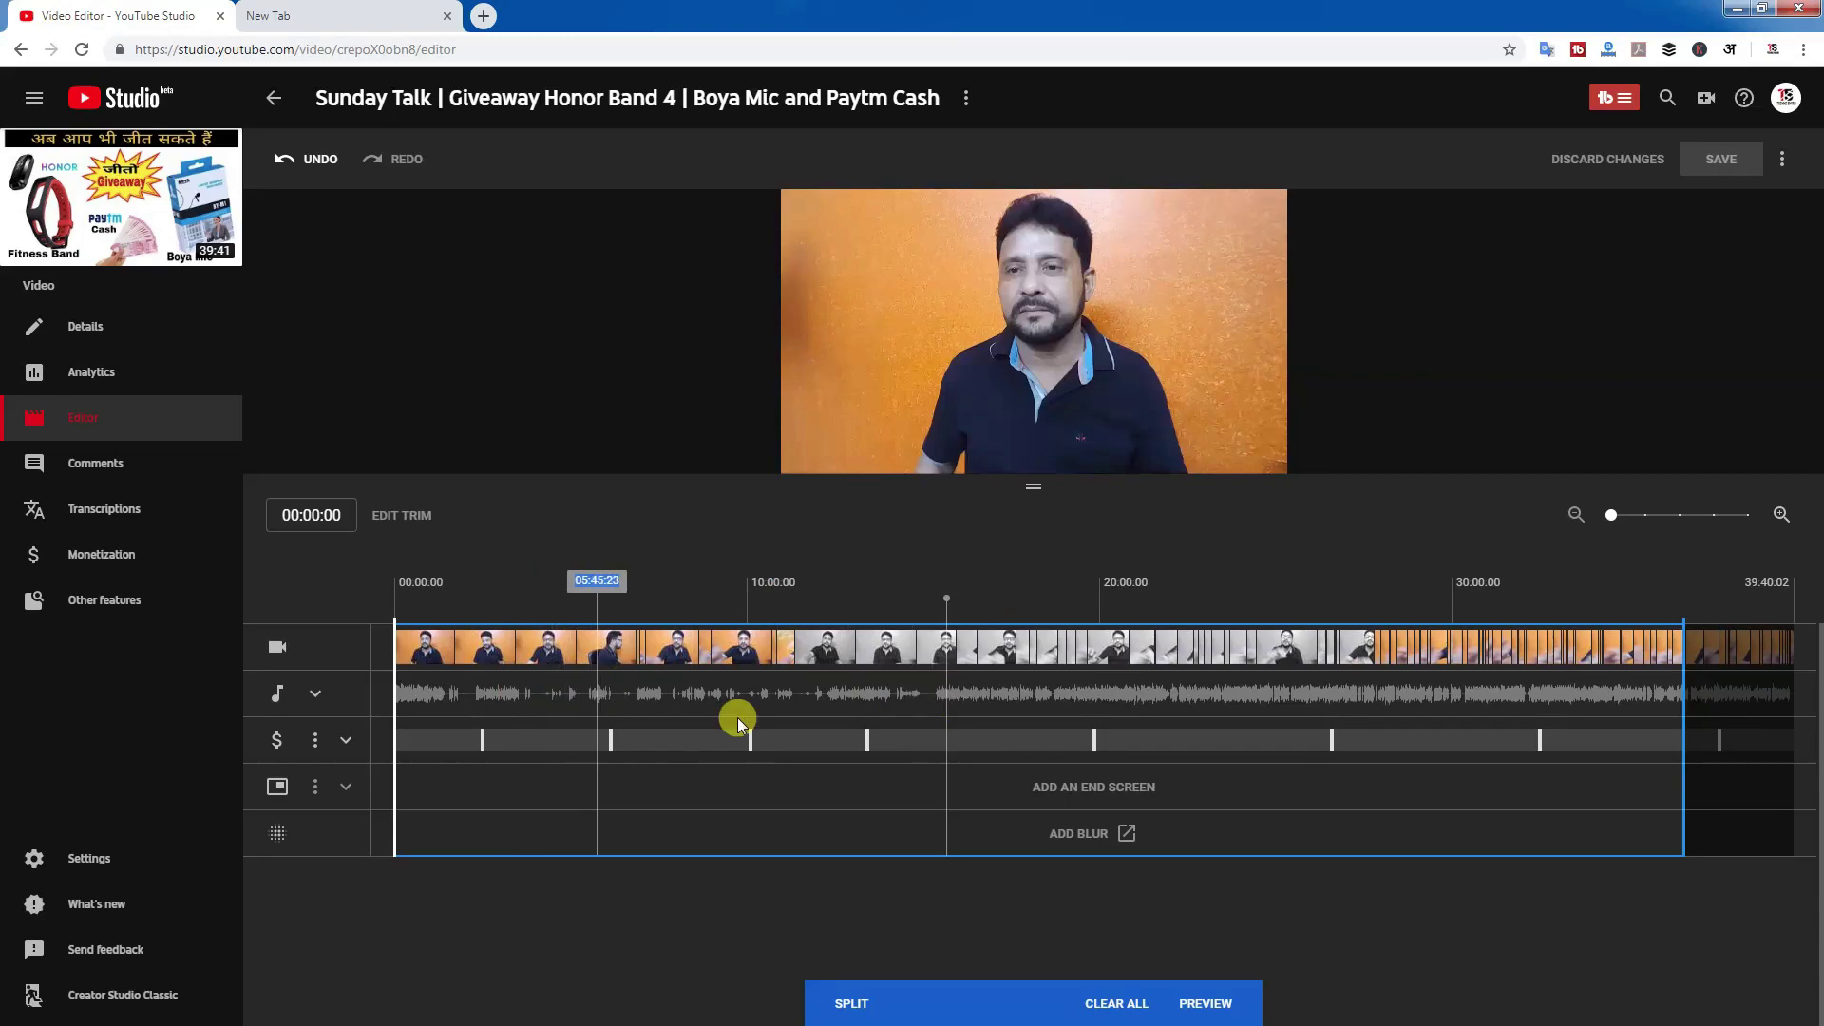
pyautogui.click(659, 703)
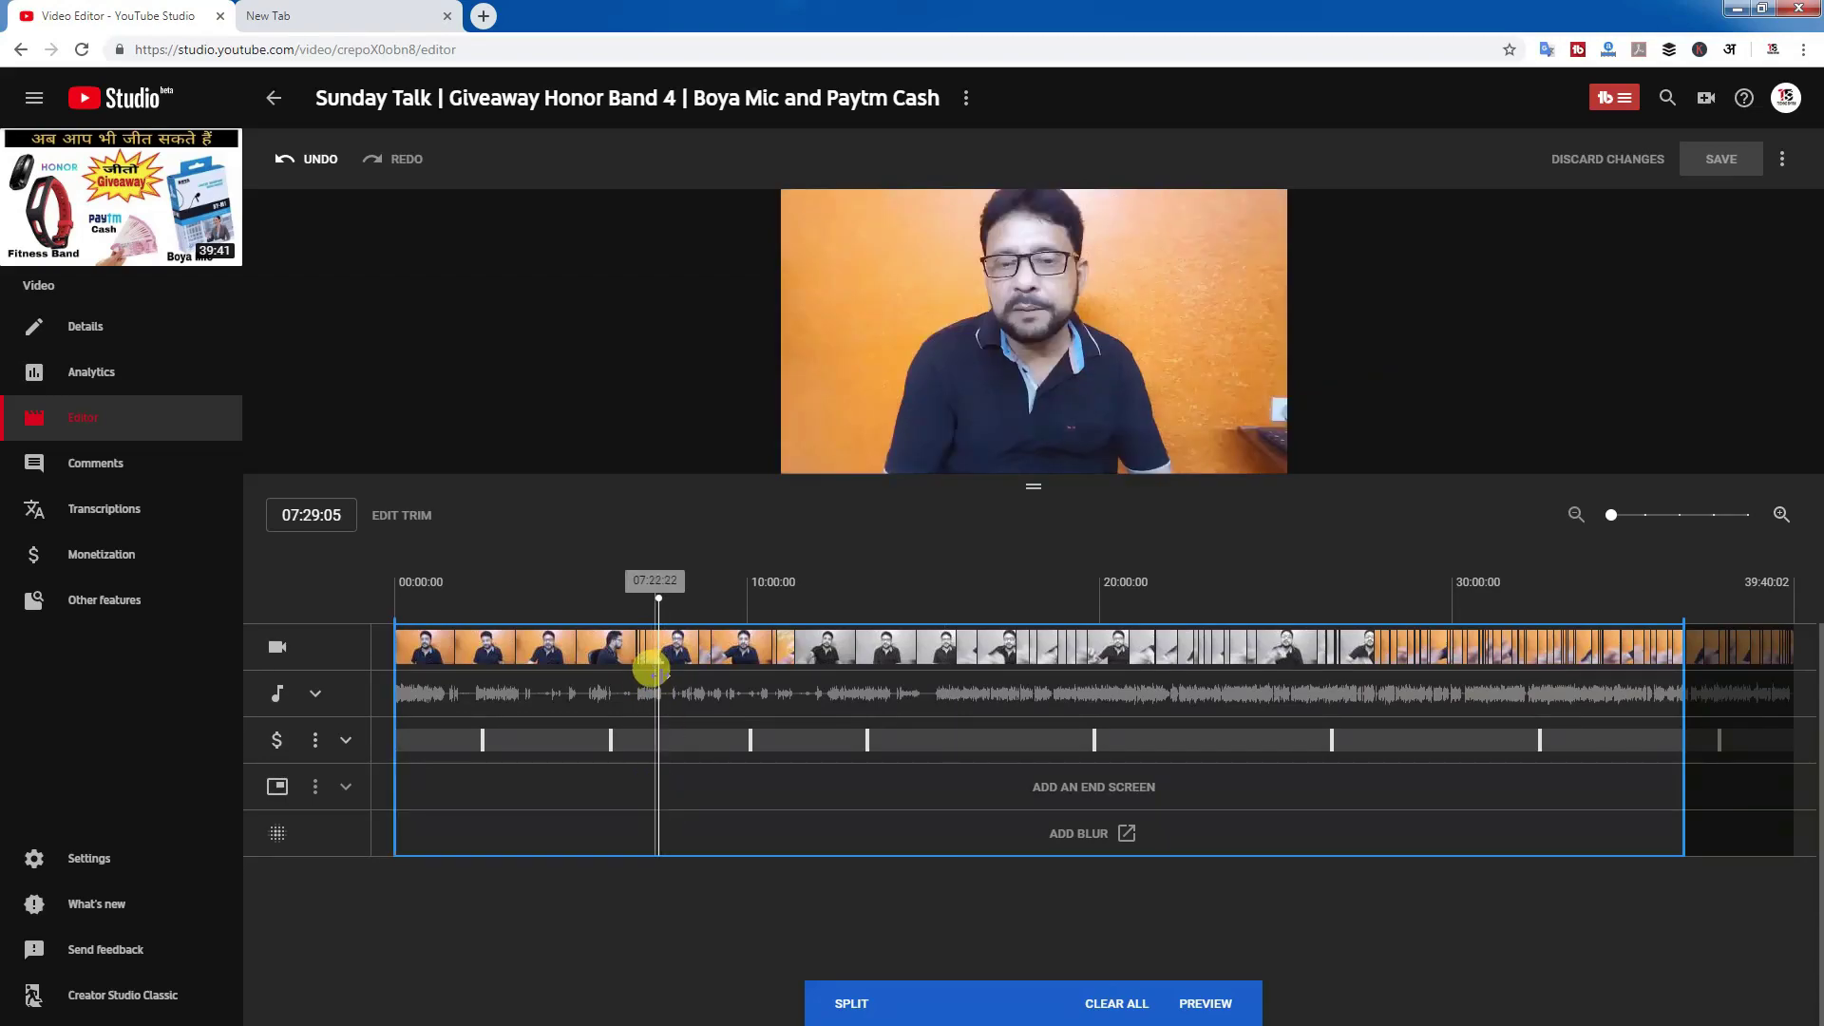
pyautogui.click(846, 1005)
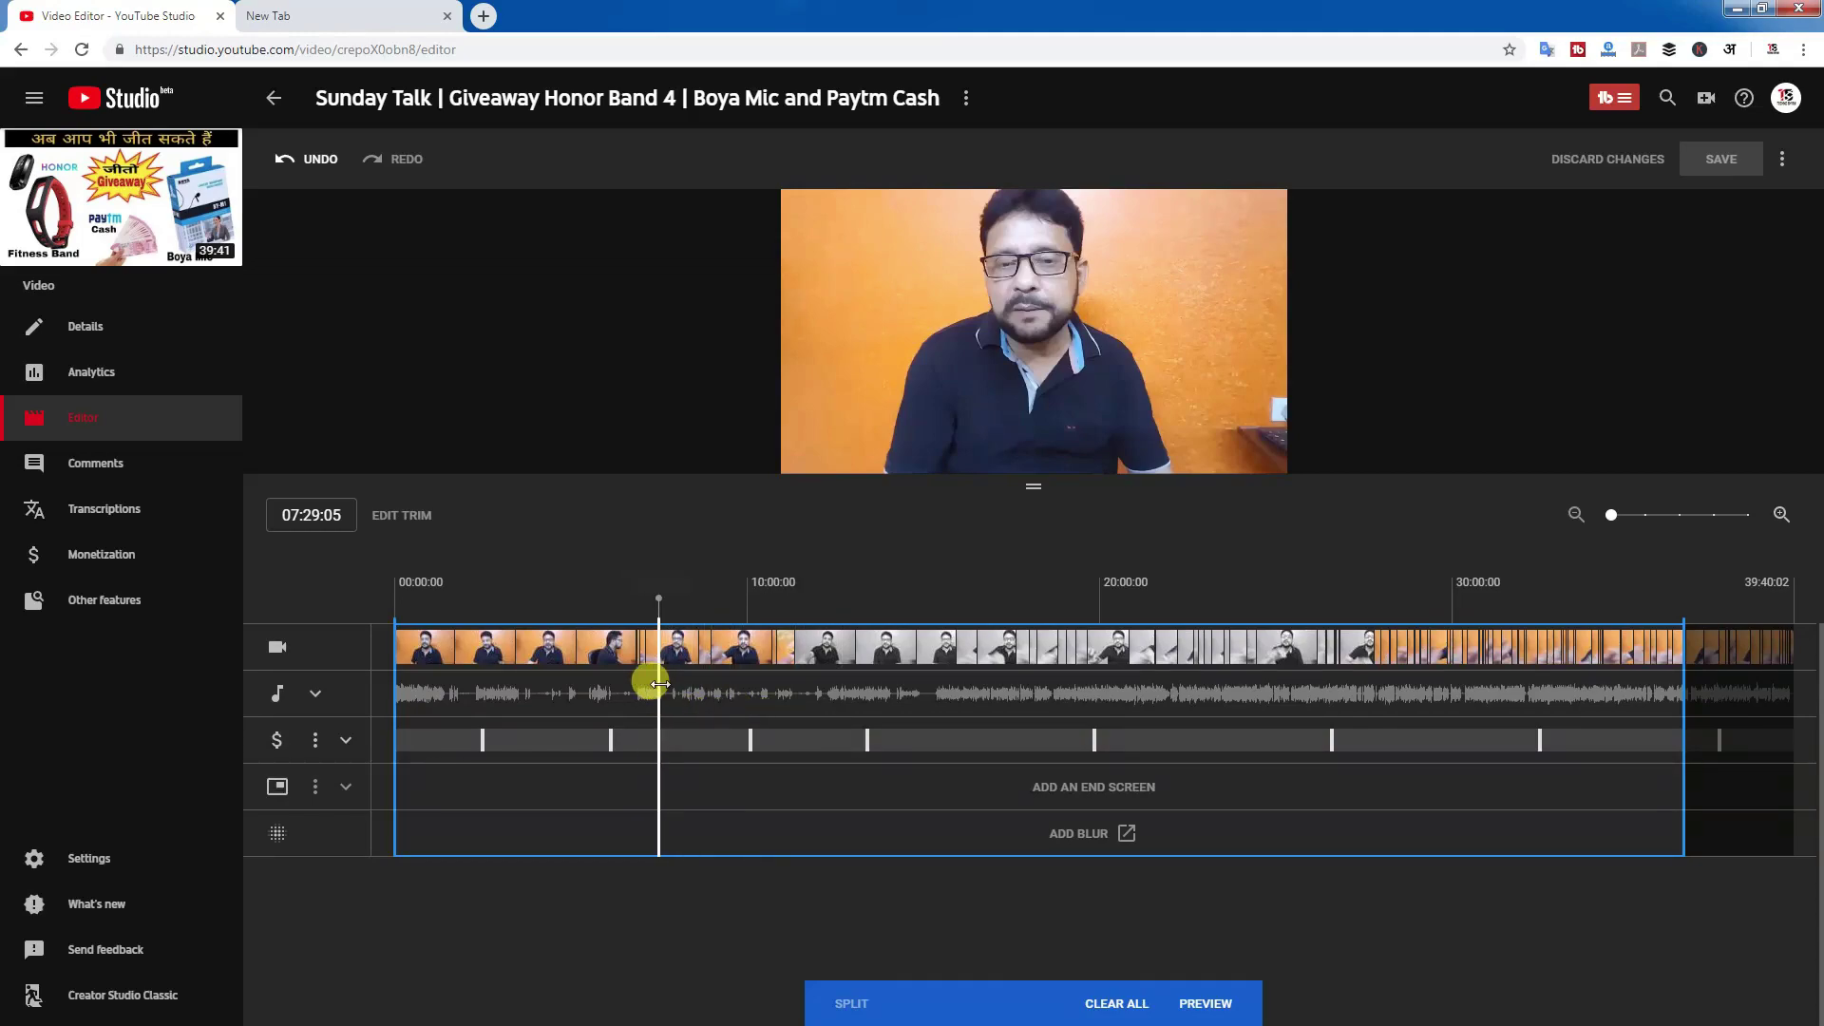
# Split the video at 15:19:11 and cut out the middle section between 07:29:05 and 15:19:11.
pyautogui.click(935, 703)
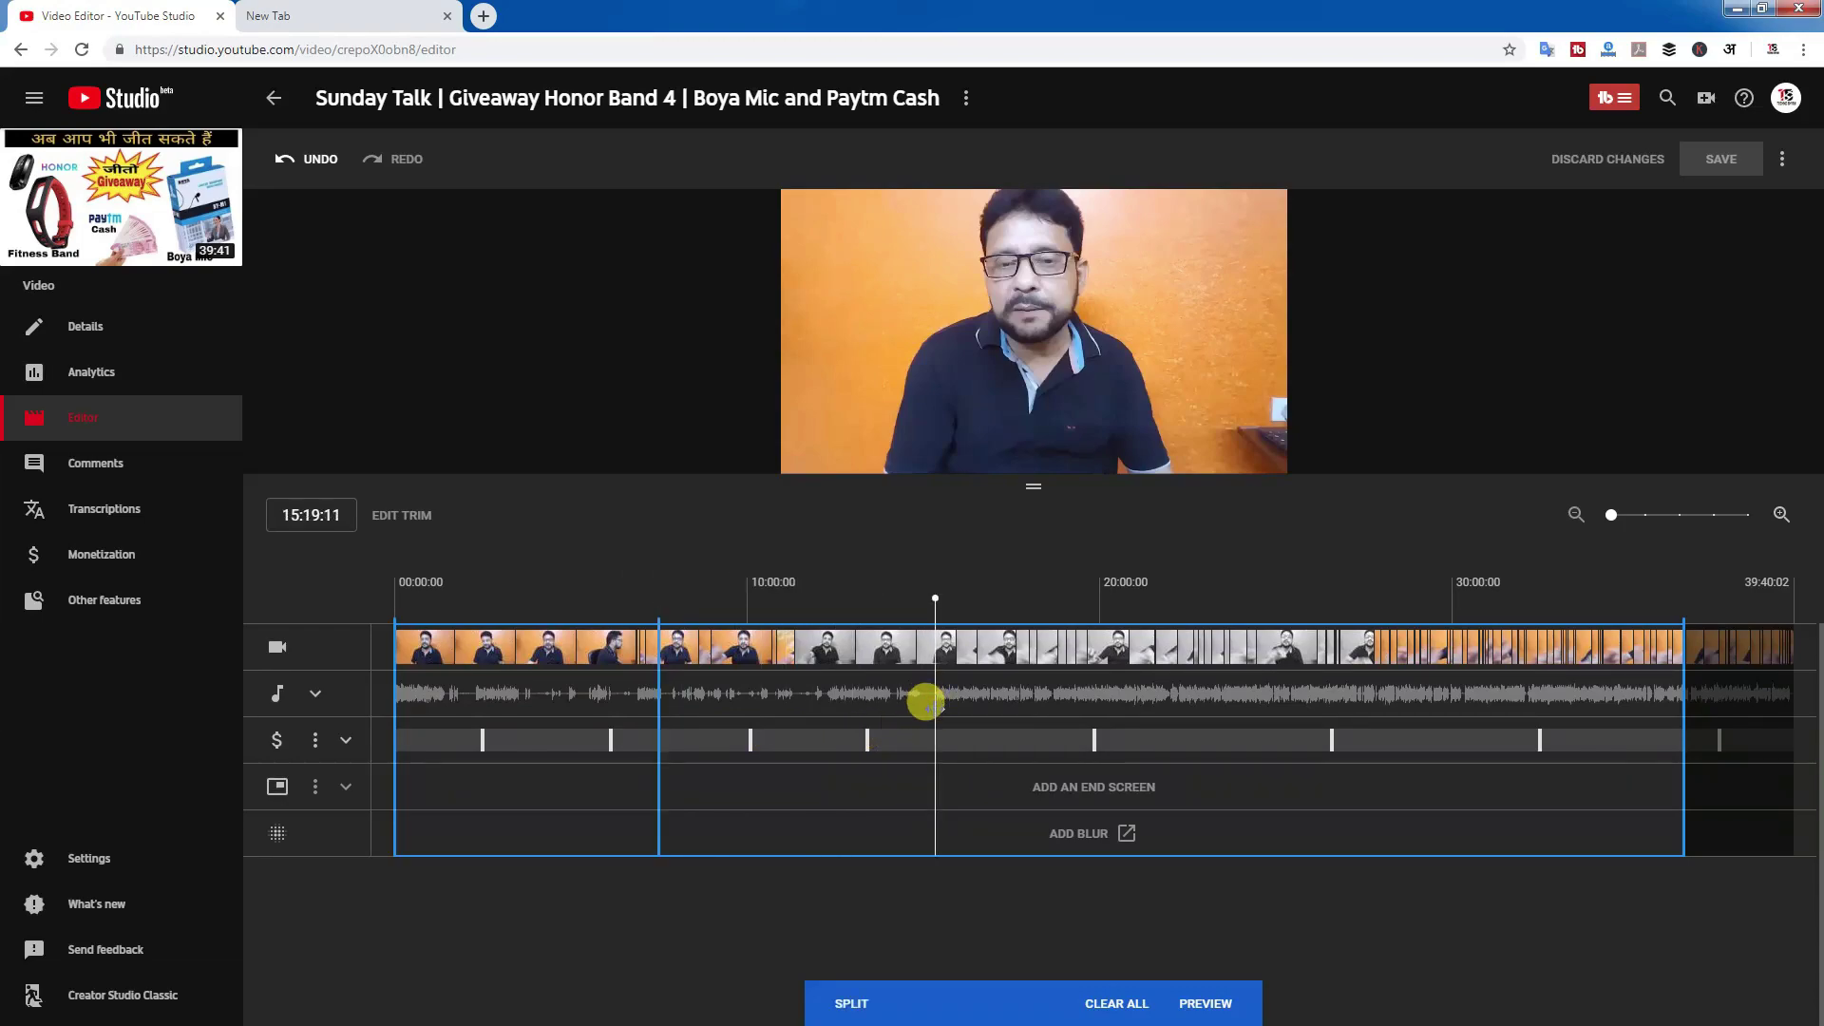
pyautogui.click(851, 1009)
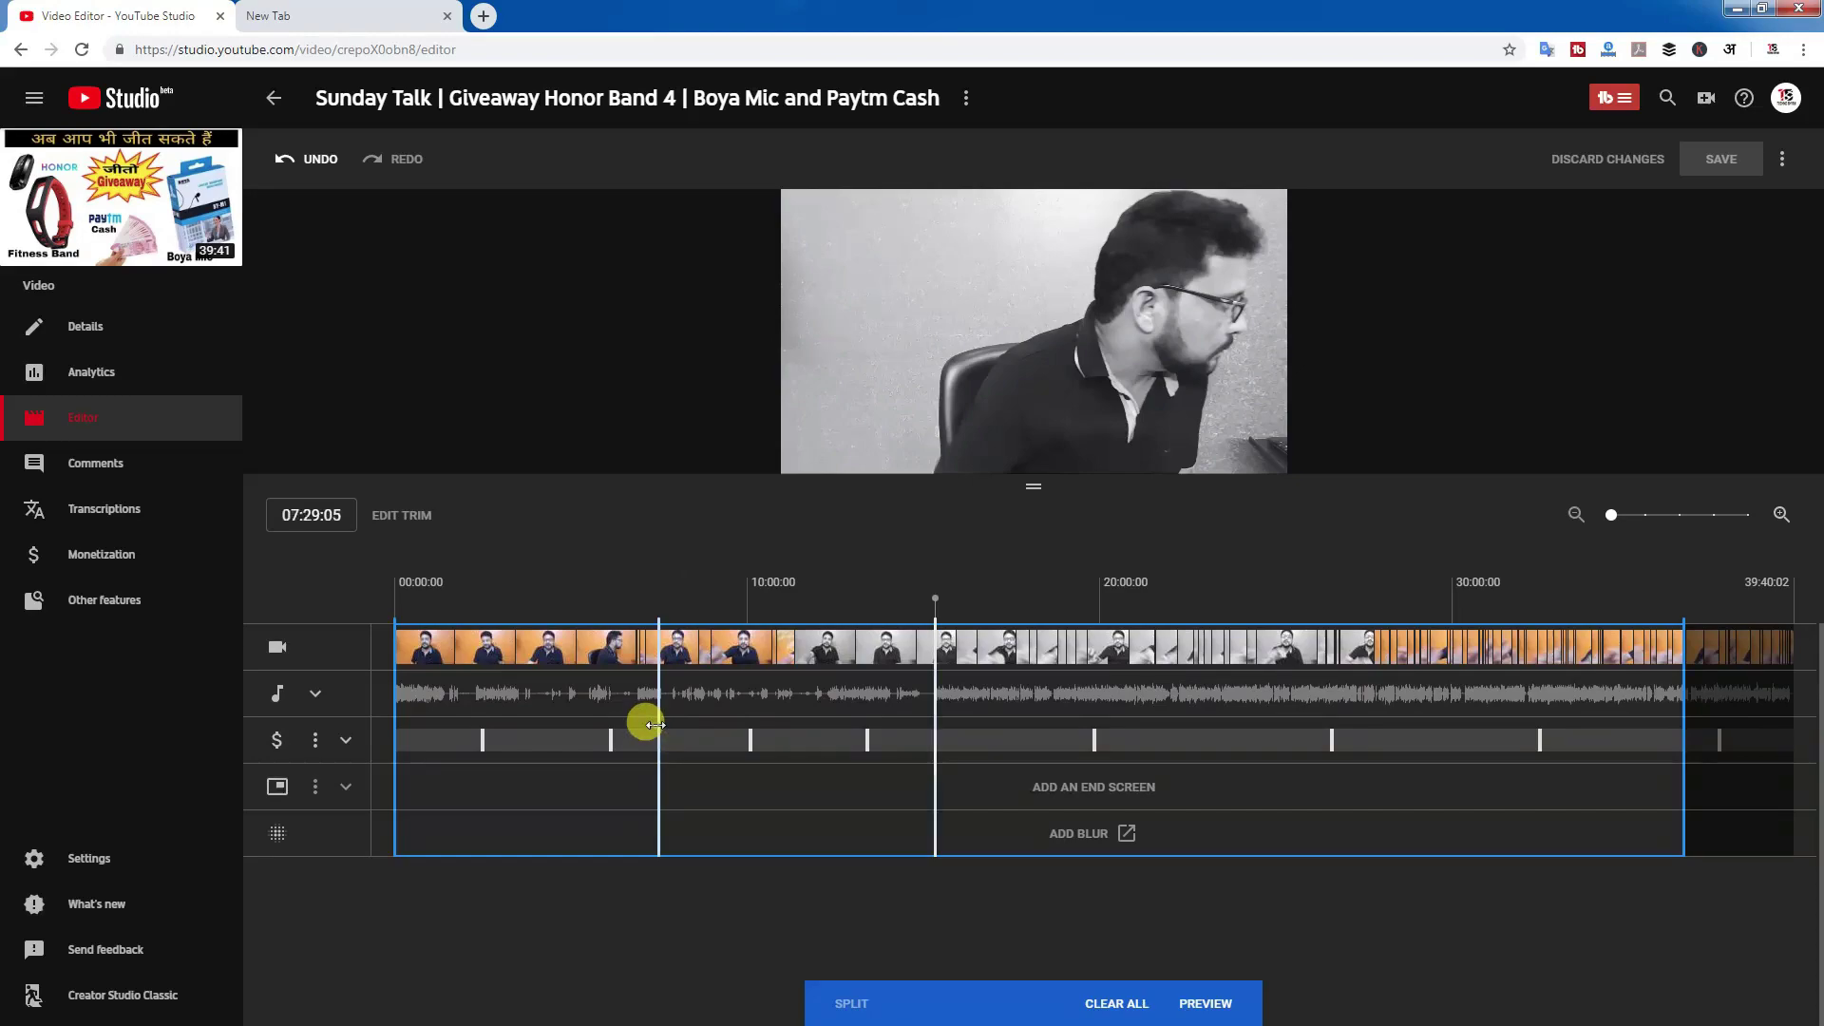
pyautogui.moveTo(655, 724); pyautogui.dragTo(931, 781)
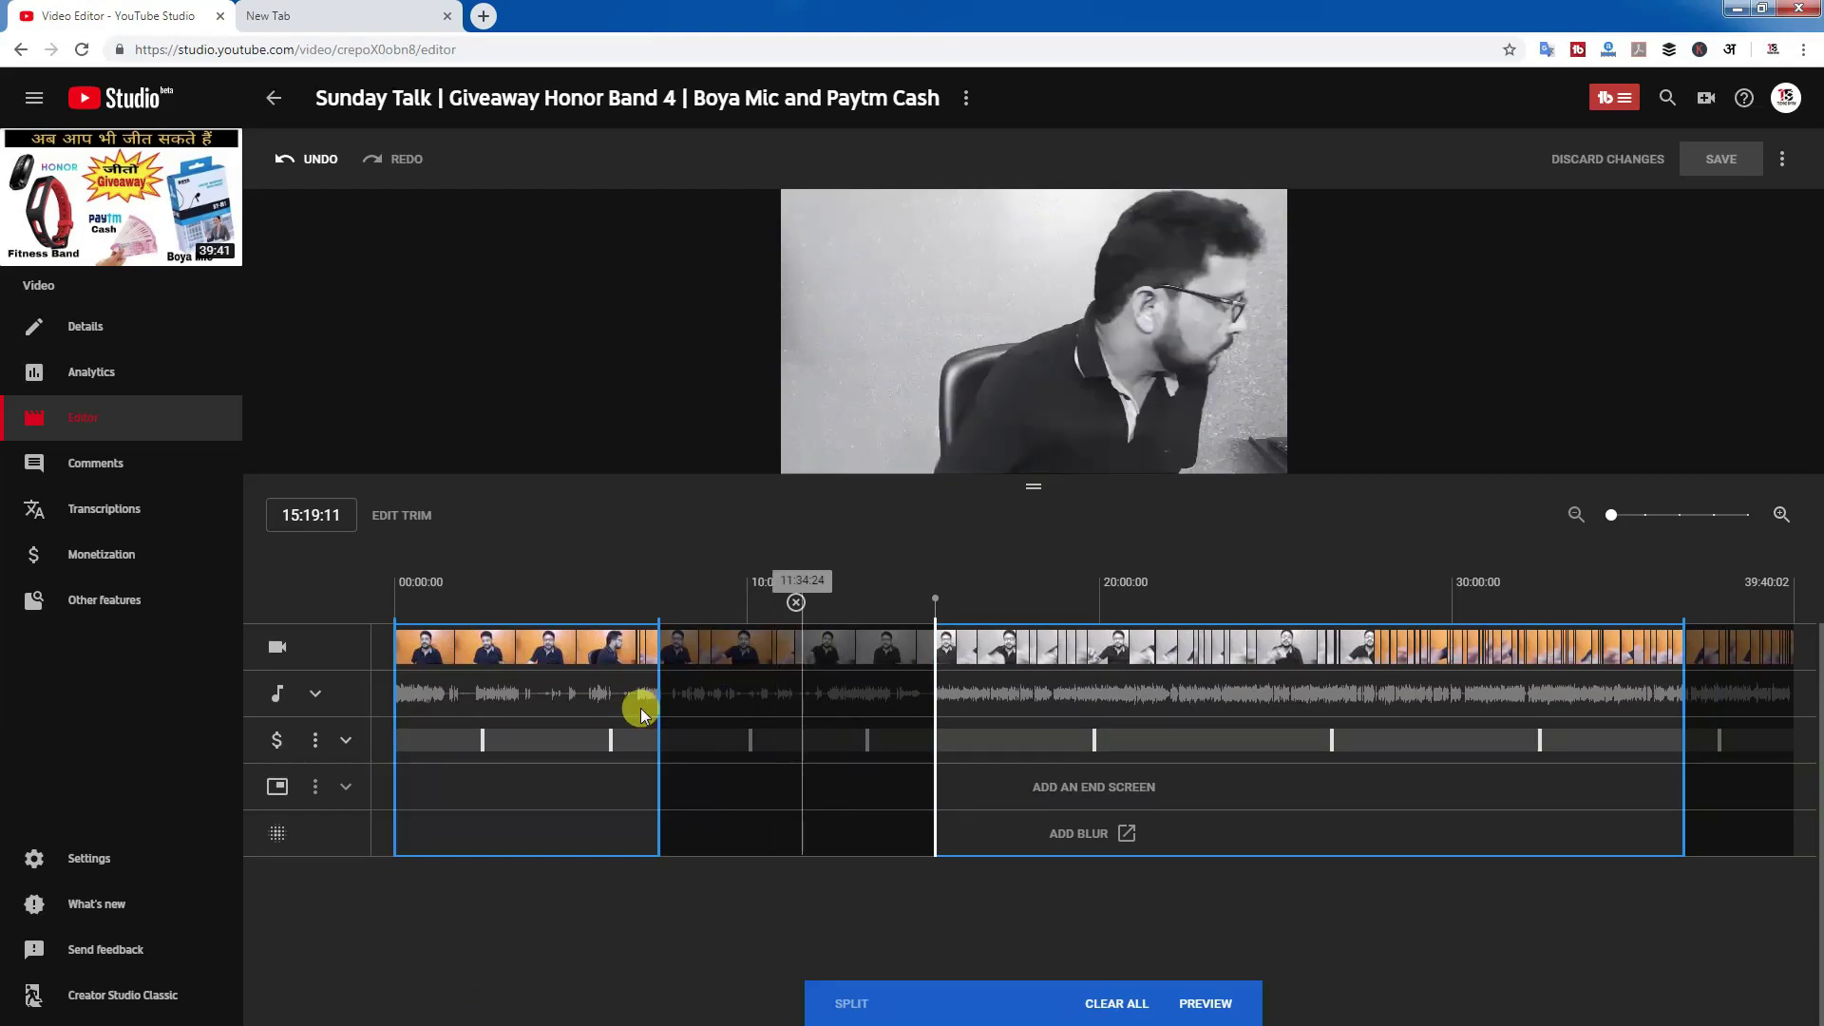
pyautogui.click(630, 822)
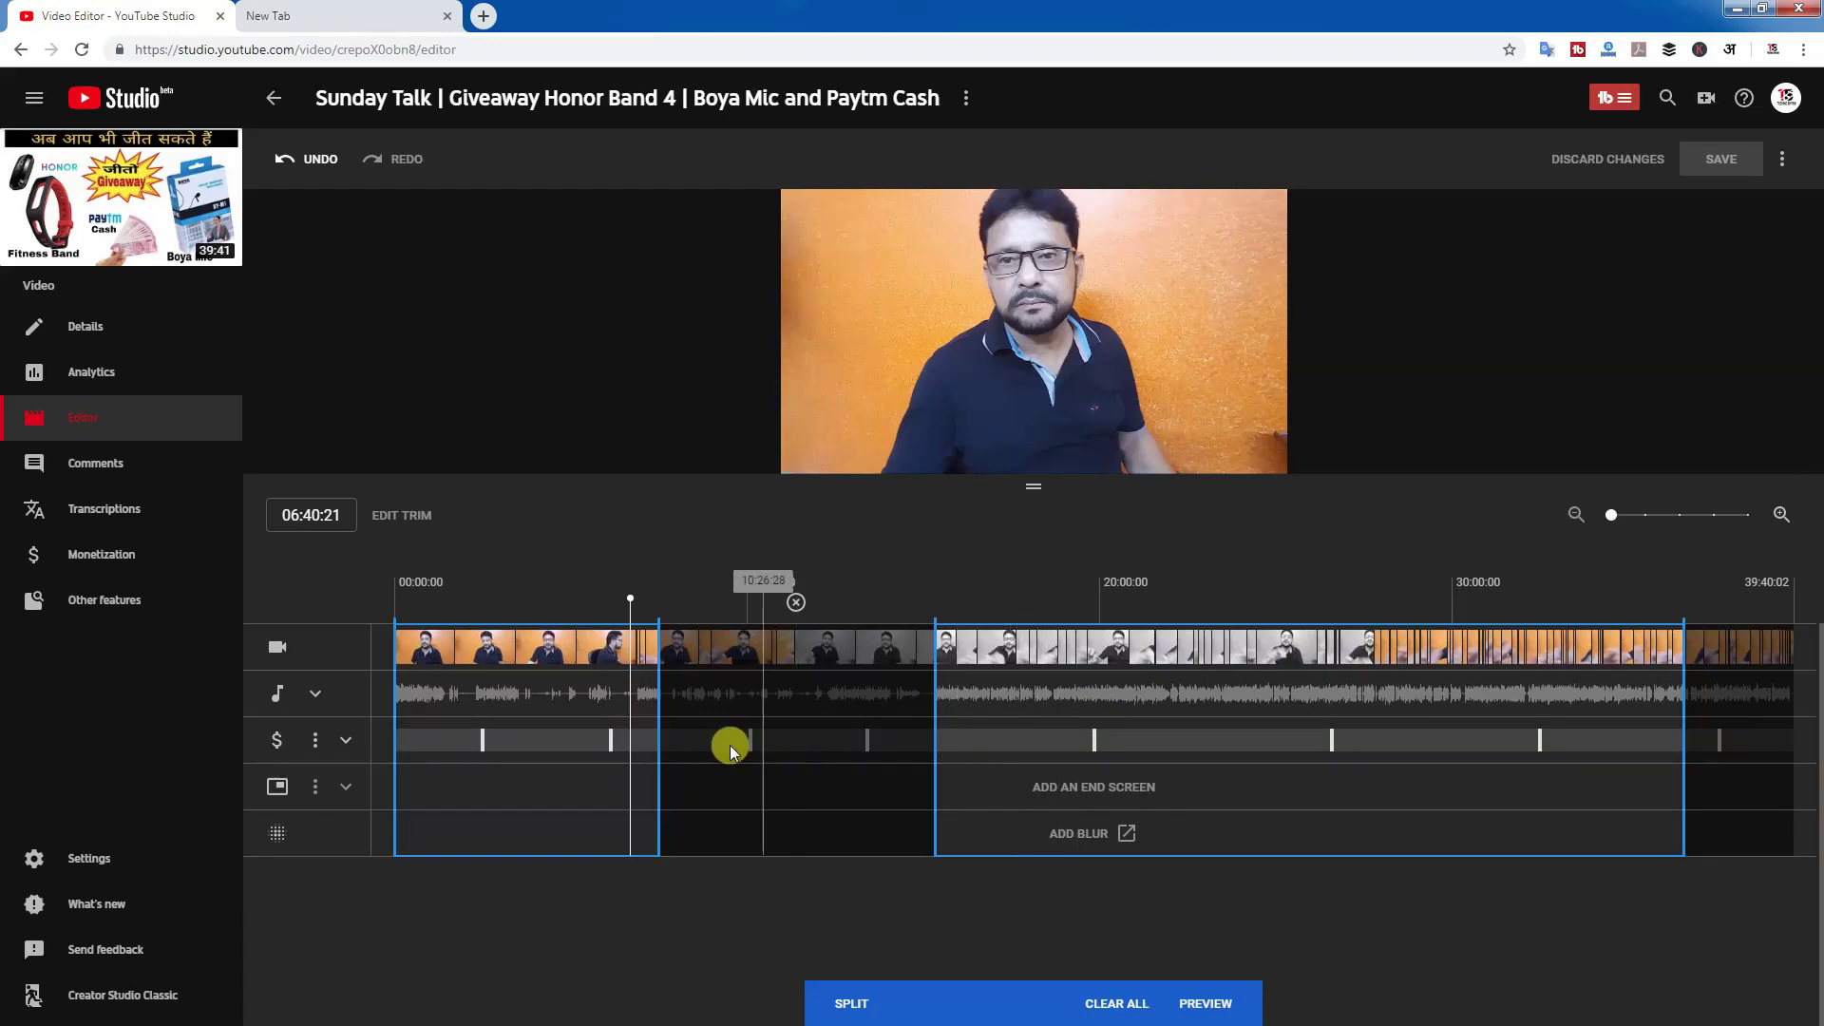
pyautogui.moveTo(806, 465)
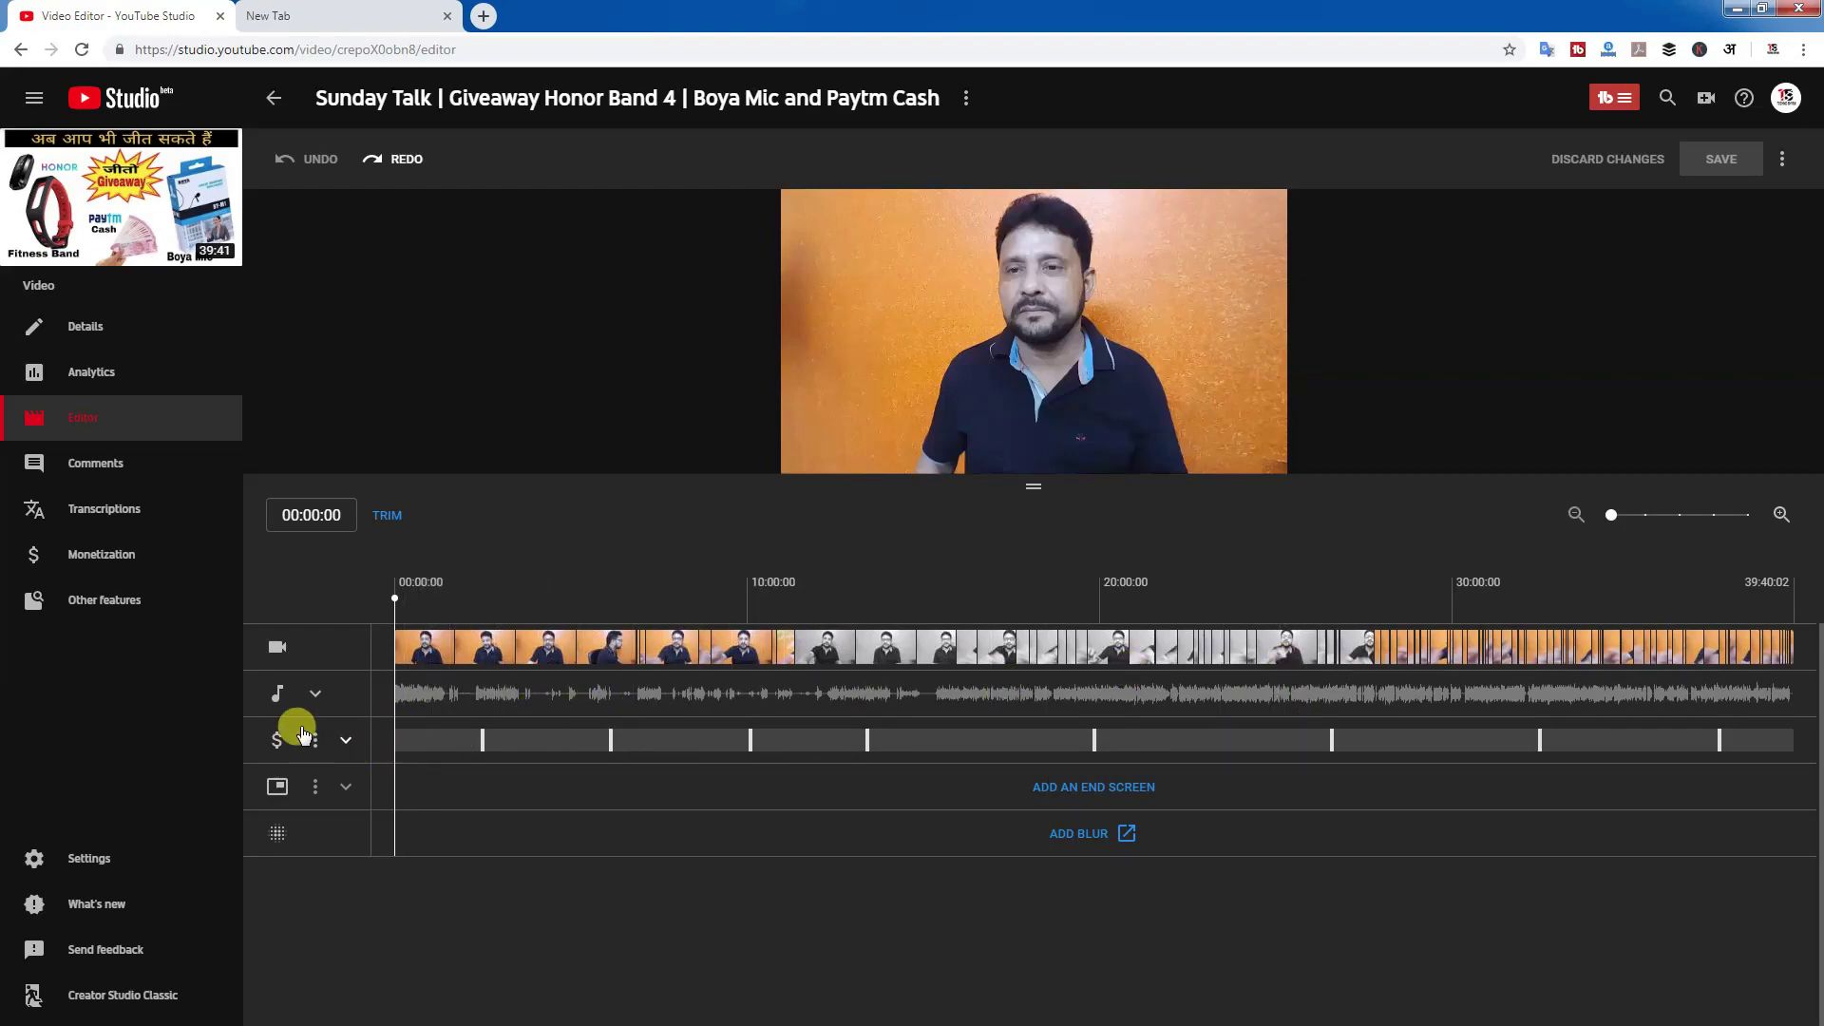
# Expand the audio track and open the page for adding or replacing the video's audio.
pyautogui.click(316, 700)
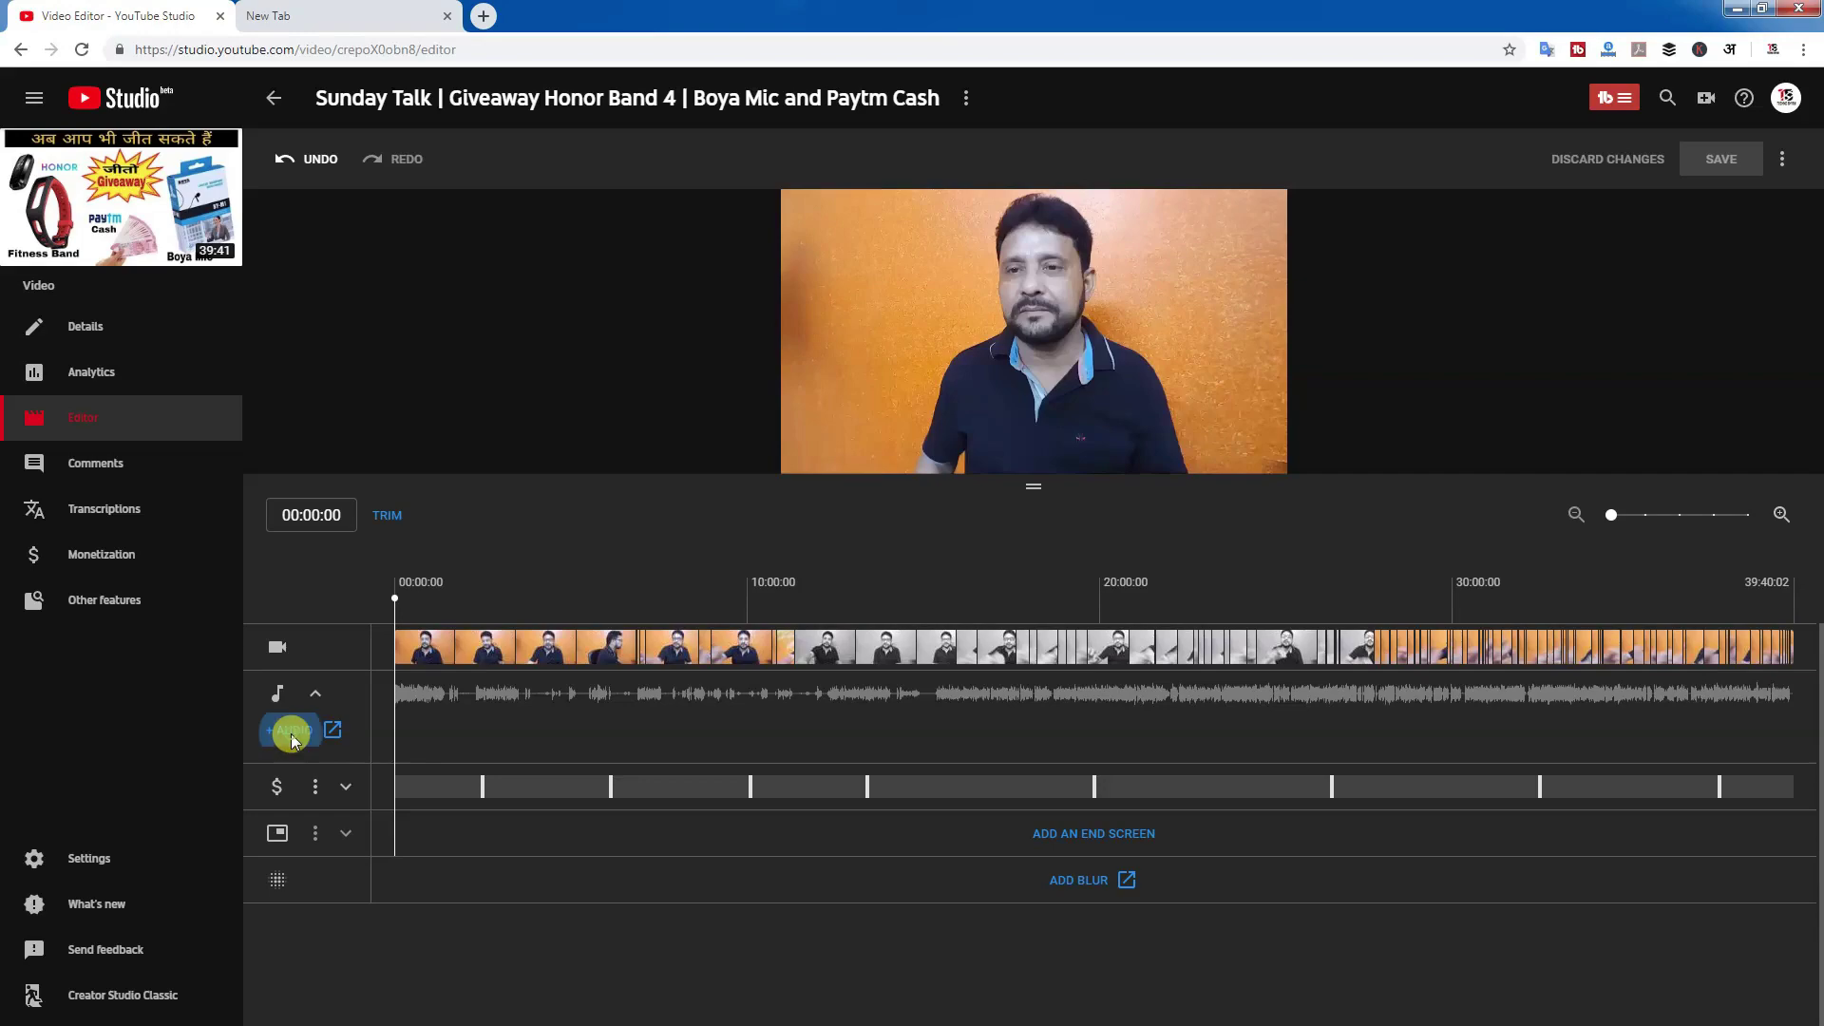
pyautogui.click(290, 731)
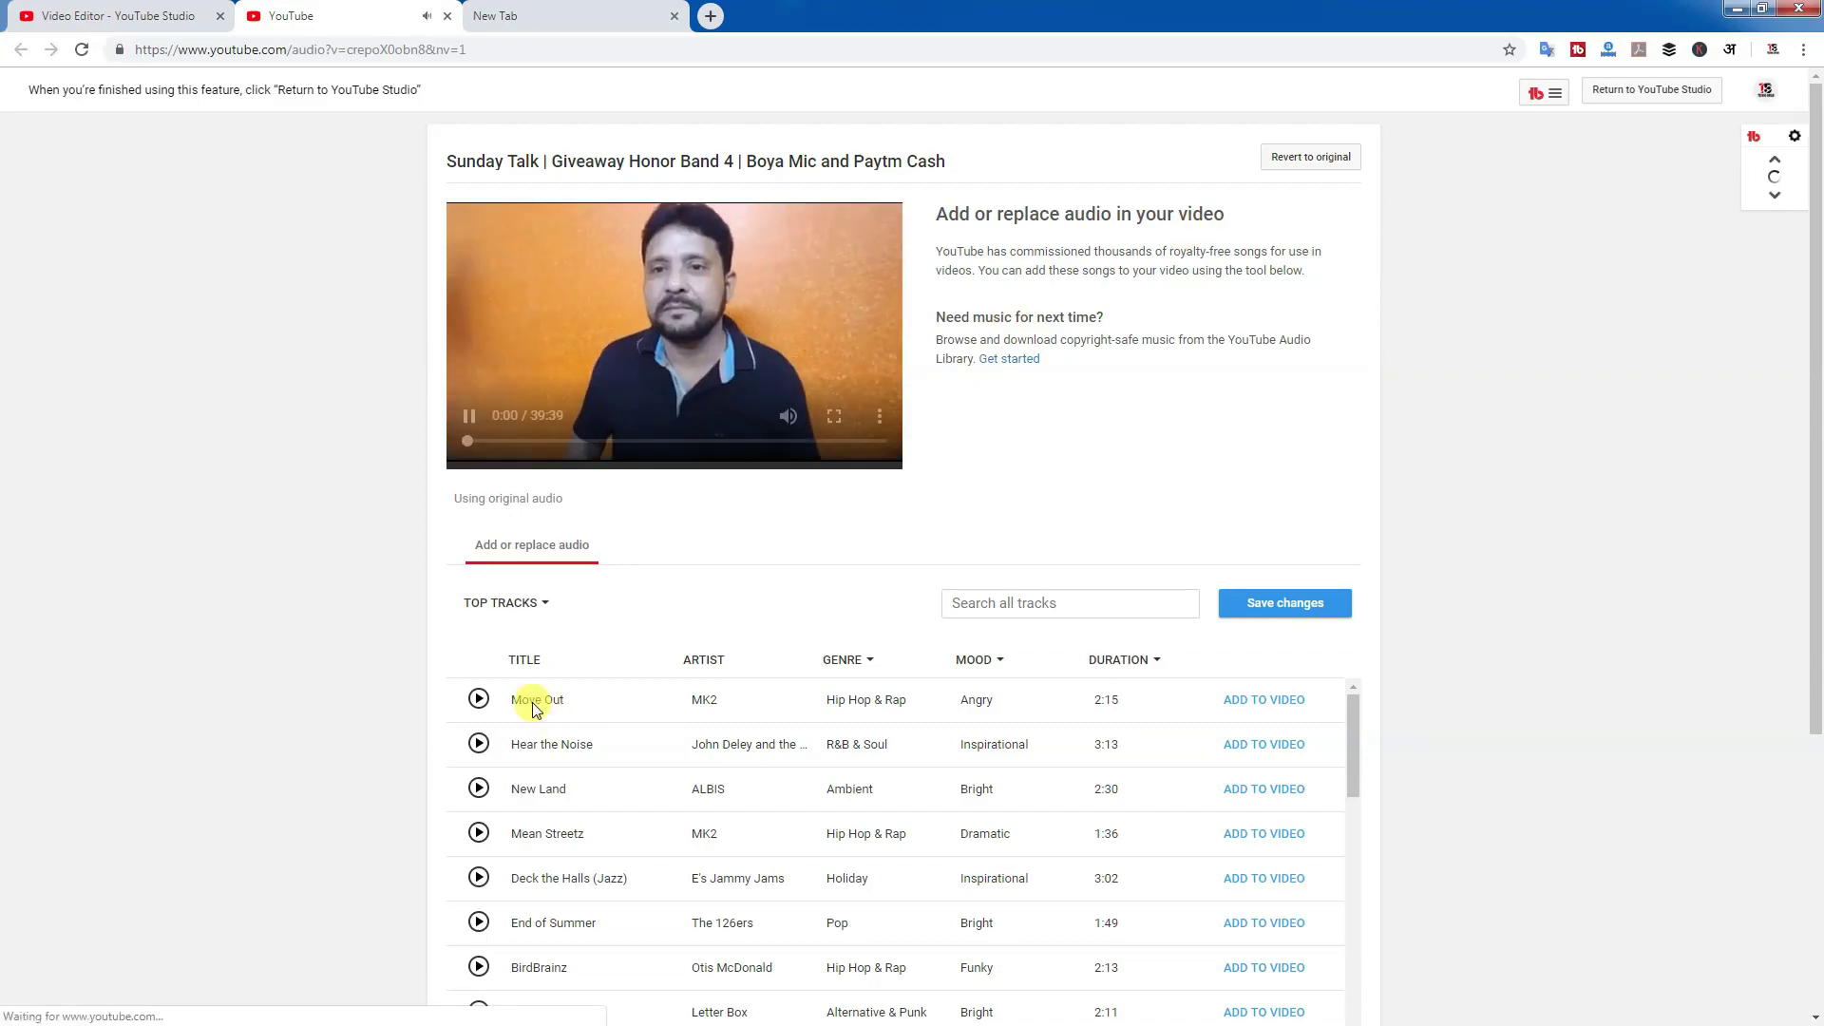
# Preview the Move Out track, look through the top tracks and add Move Out to the video.
pyautogui.scroll(-2, 462, 608)
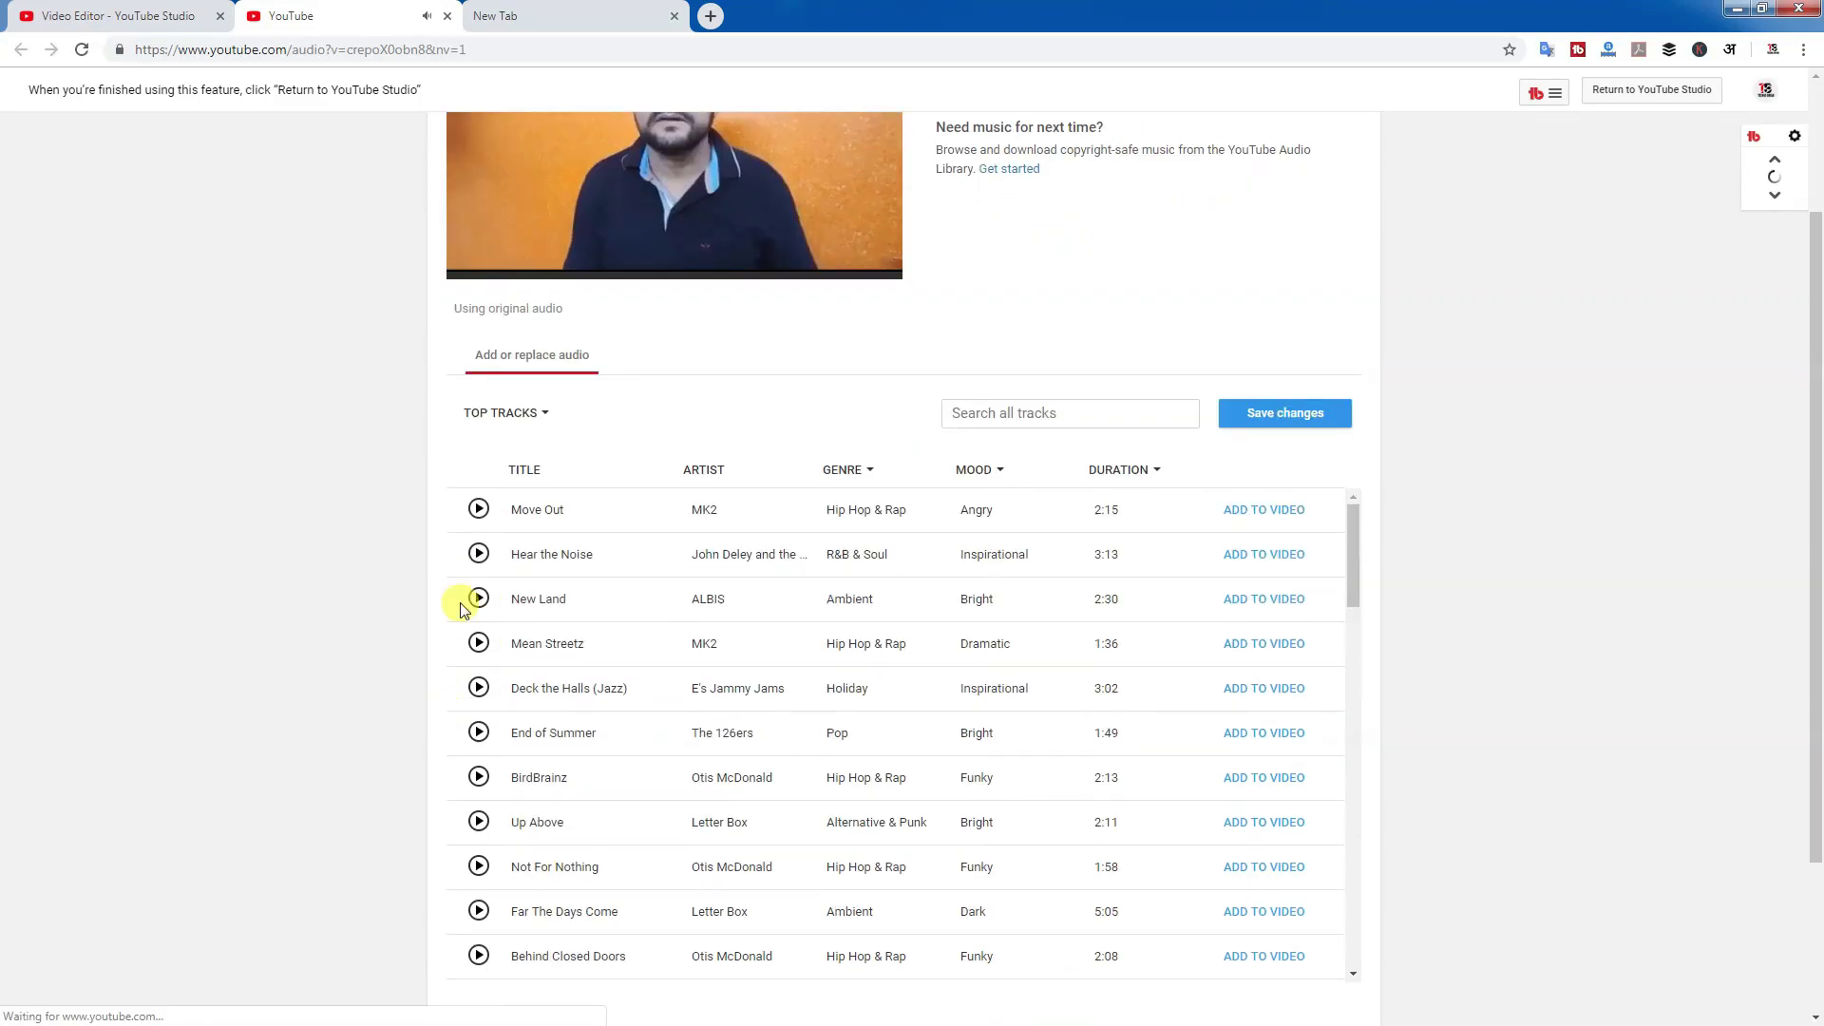
pyautogui.click(478, 509)
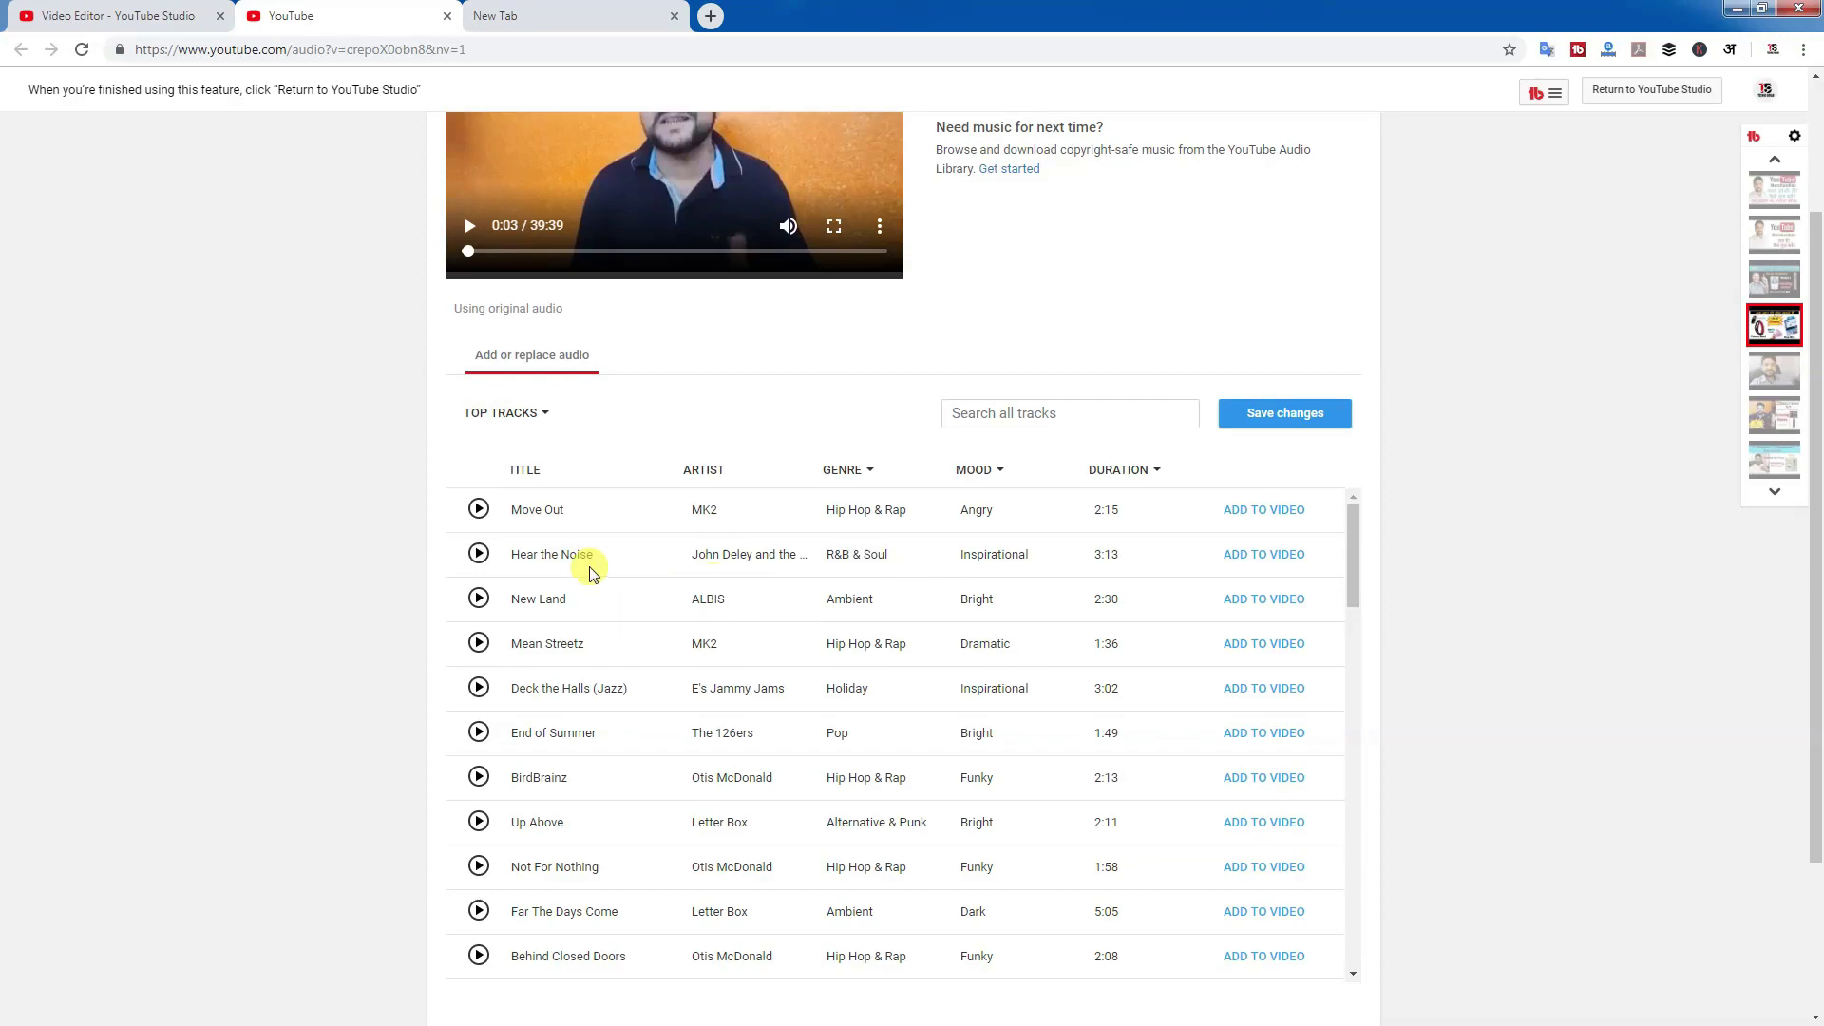
pyautogui.scroll(-8, 634, 712)
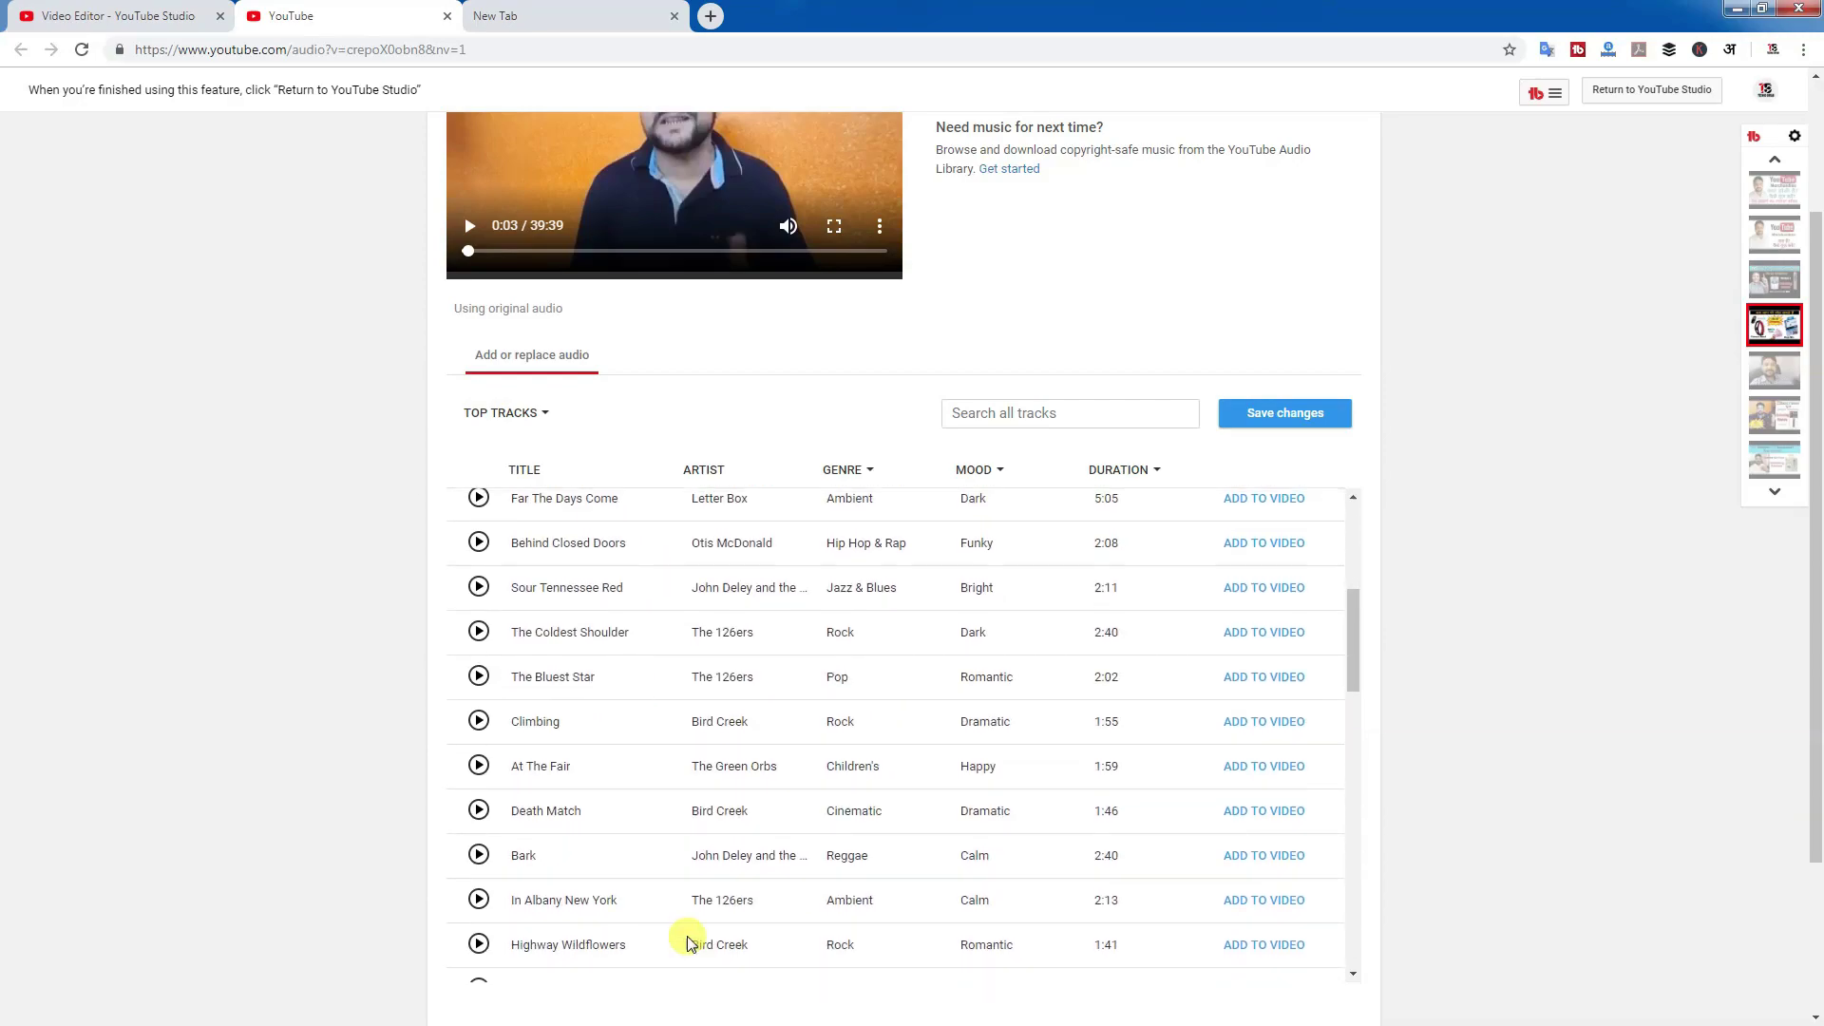
pyautogui.scroll(10, 684, 845)
pyautogui.scroll(2, 706, 836)
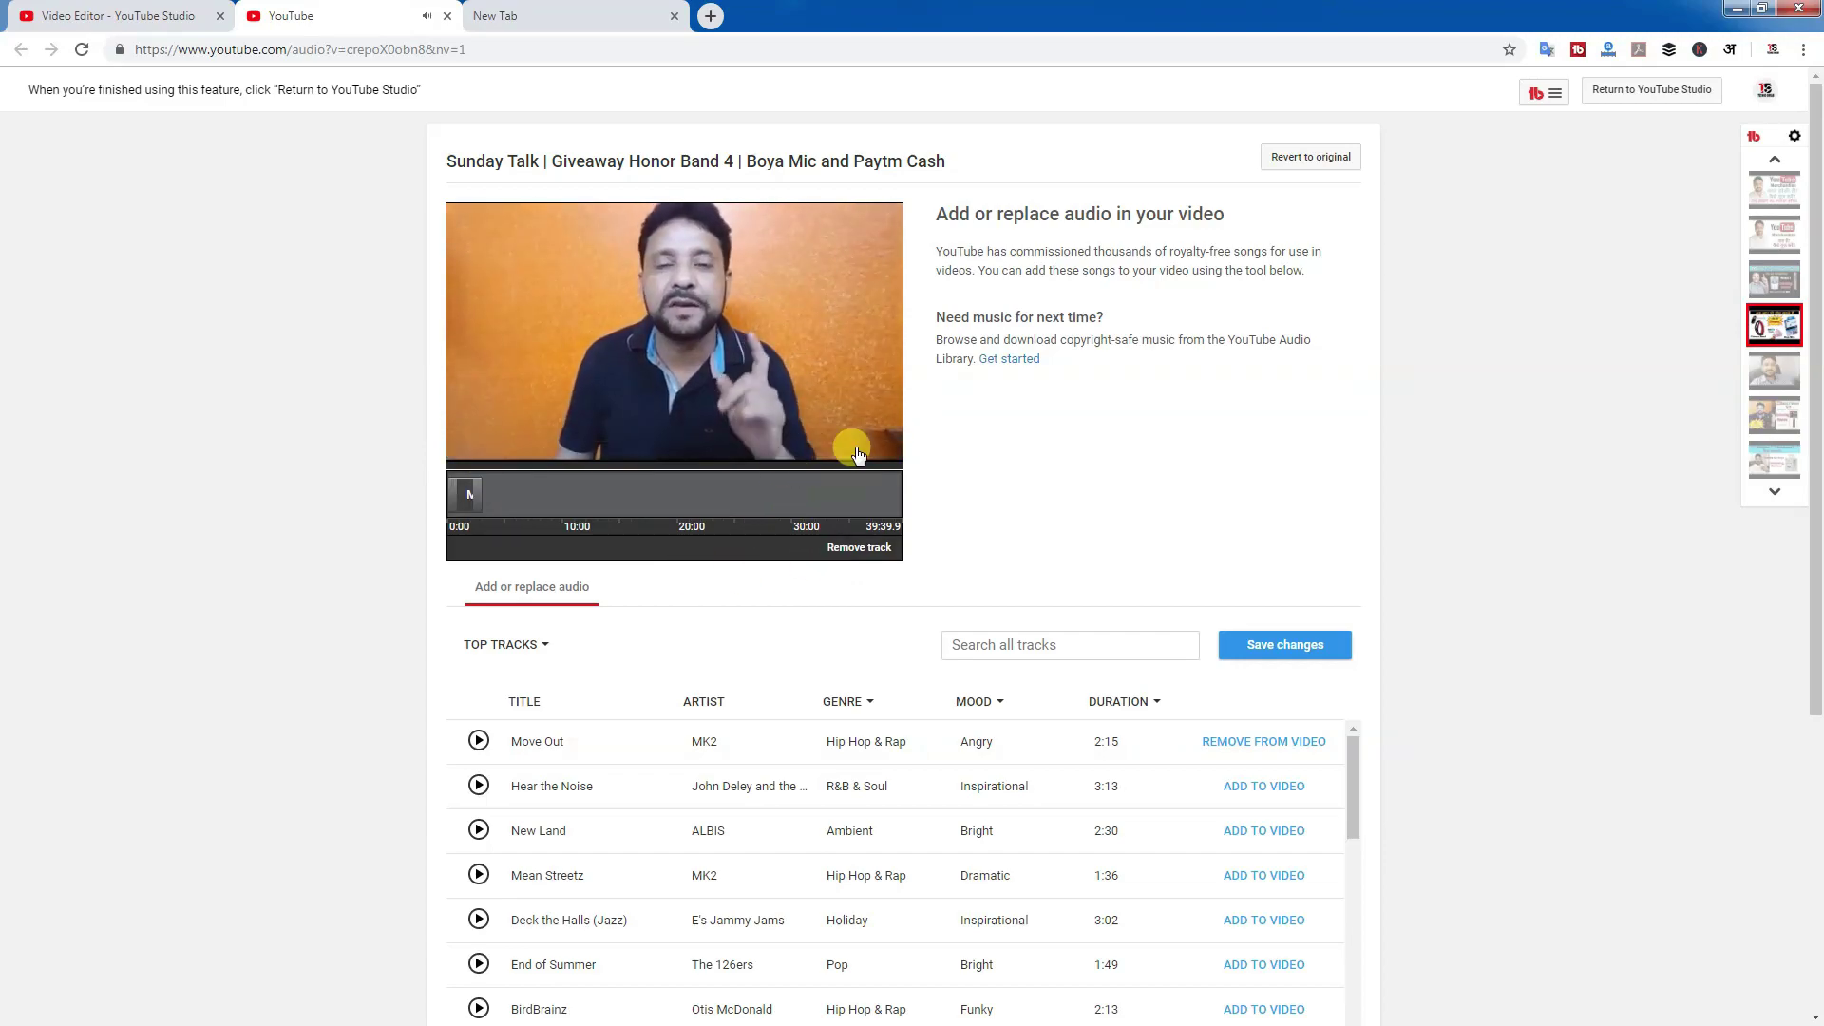
# Shift the Move Out clip slightly past the start of the audio timeline and return to the video editor.
pyautogui.click(789, 418)
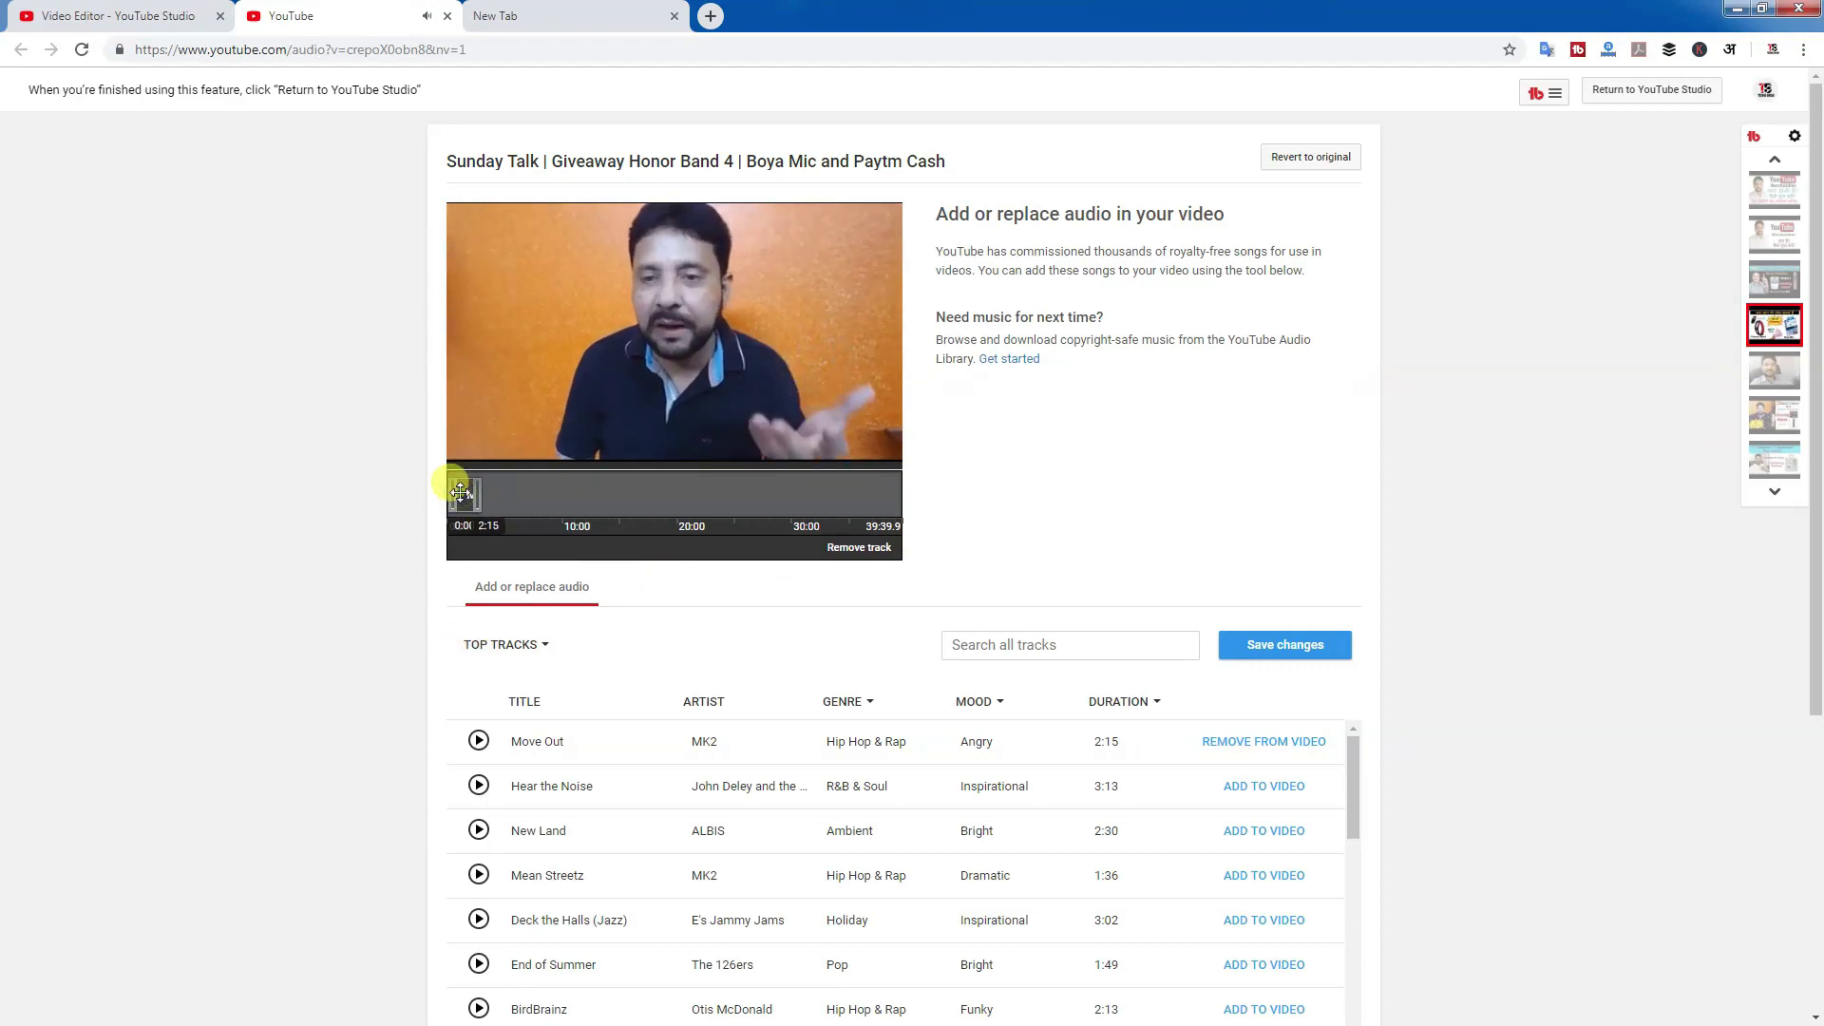
pyautogui.moveTo(456, 493); pyautogui.dragTo(384, 509)
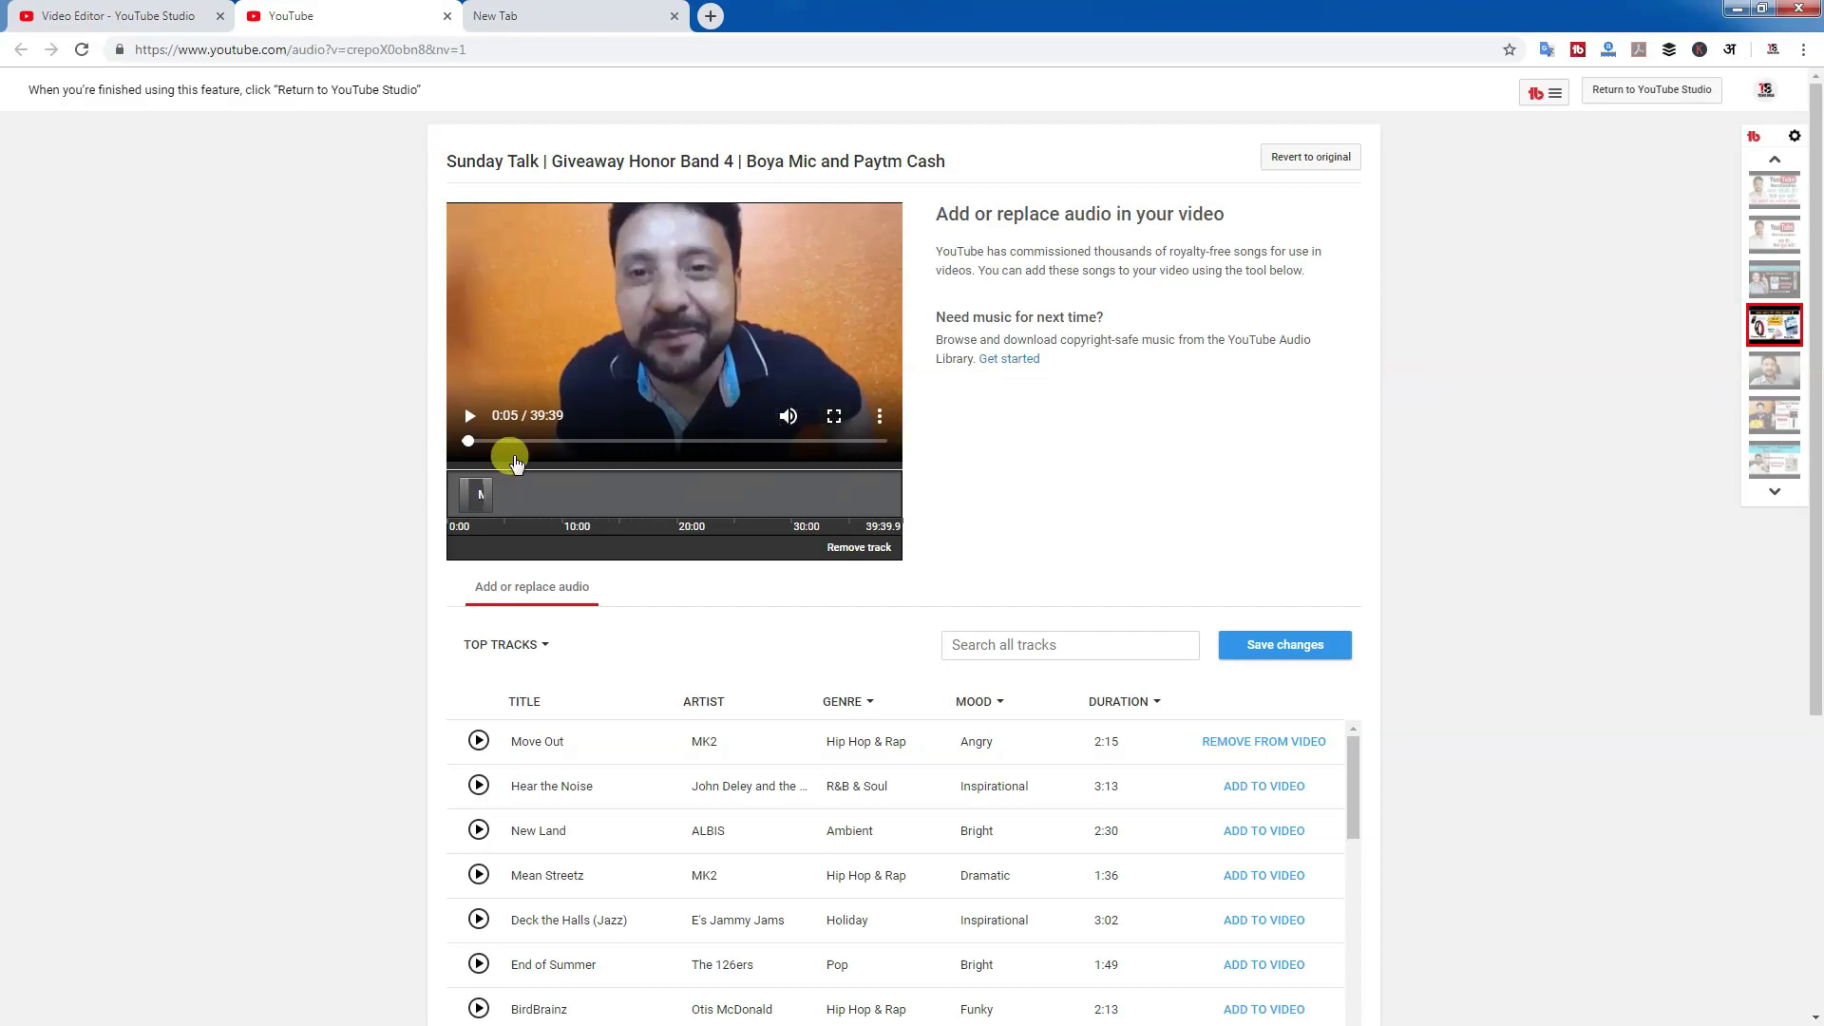
pyautogui.hotkey('alt', 'Left')
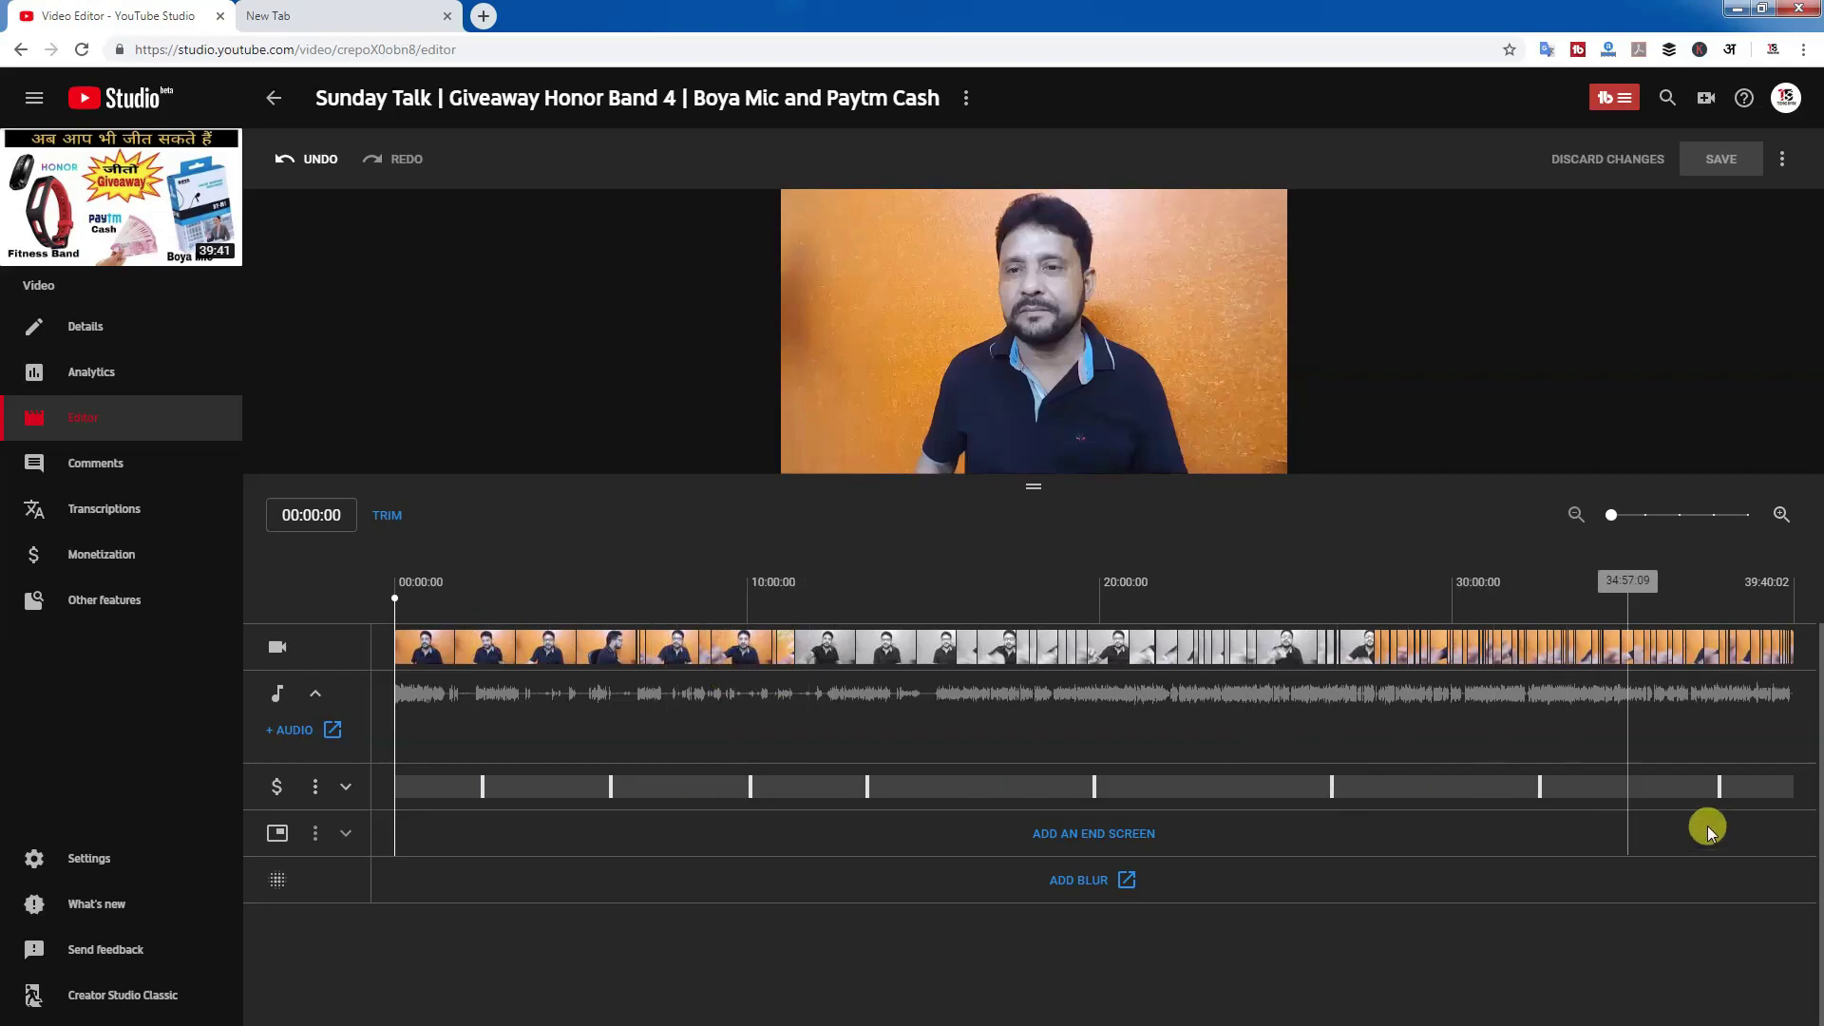
# Add an end screen from the "2 videos or playlists, 1 subscribe" template that places the subscribe element after the two videos.
pyautogui.click(1076, 838)
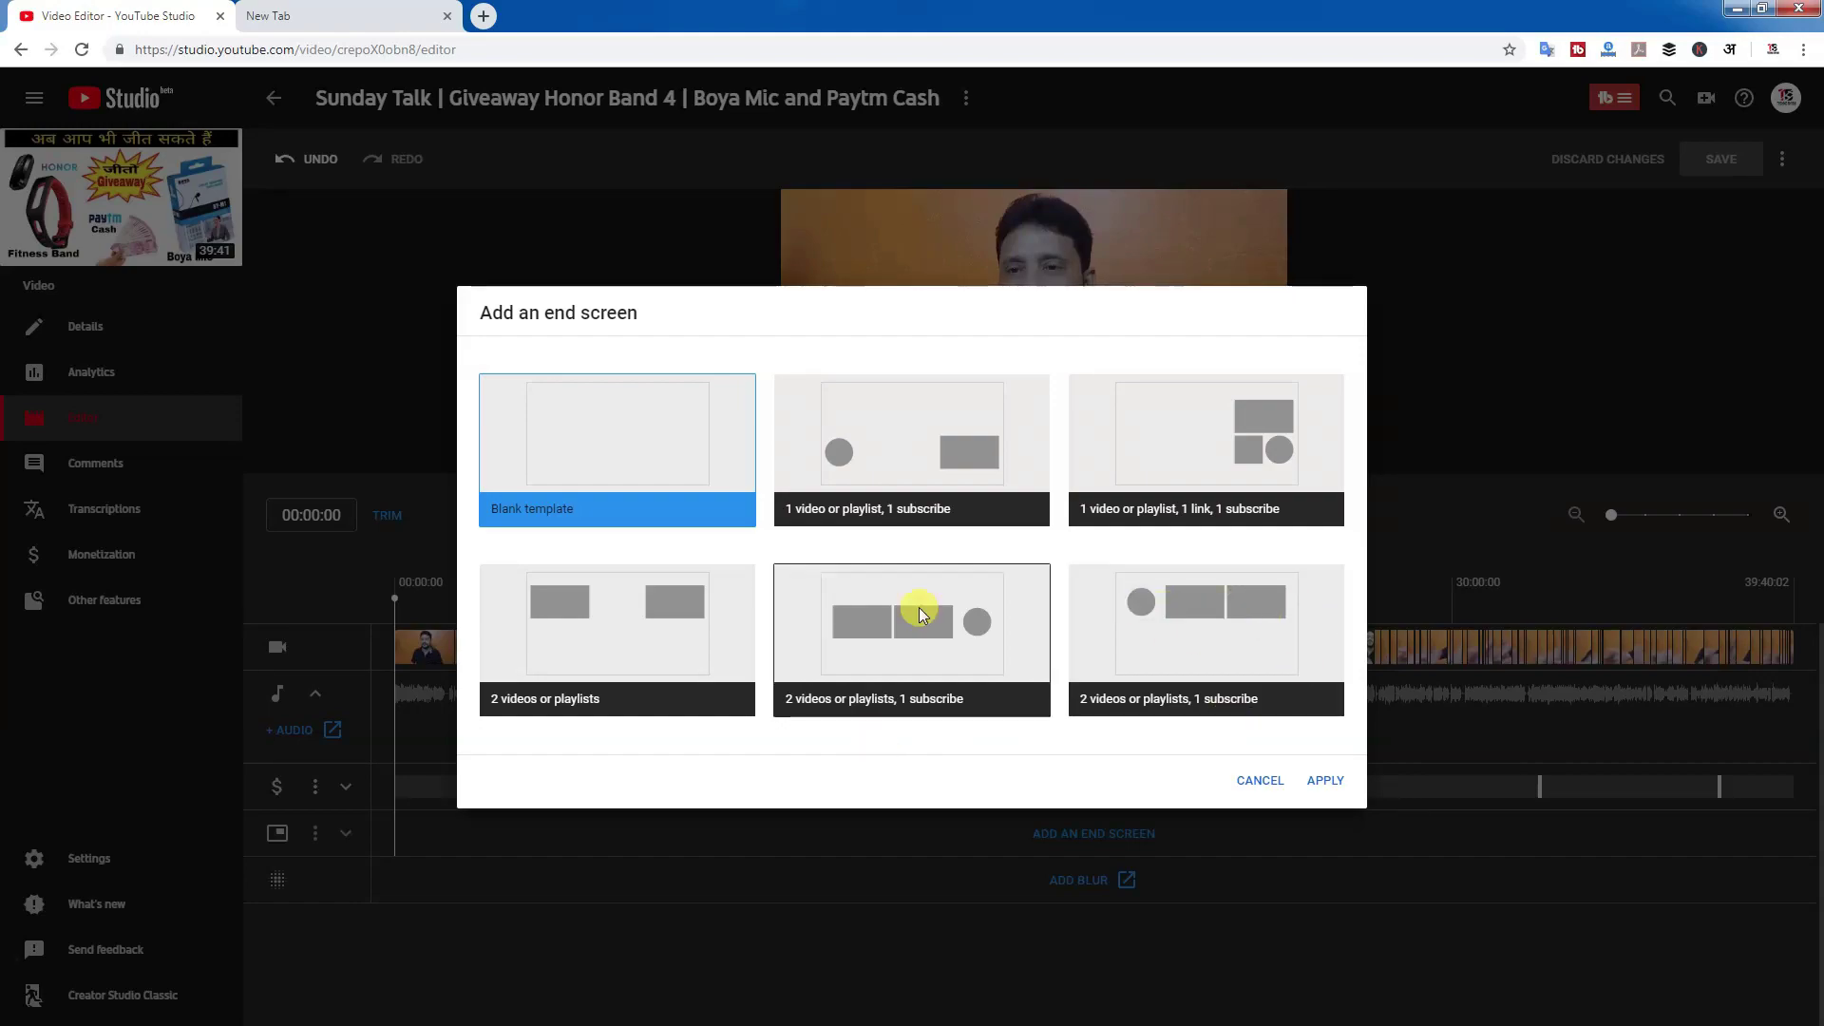
pyautogui.click(904, 635)
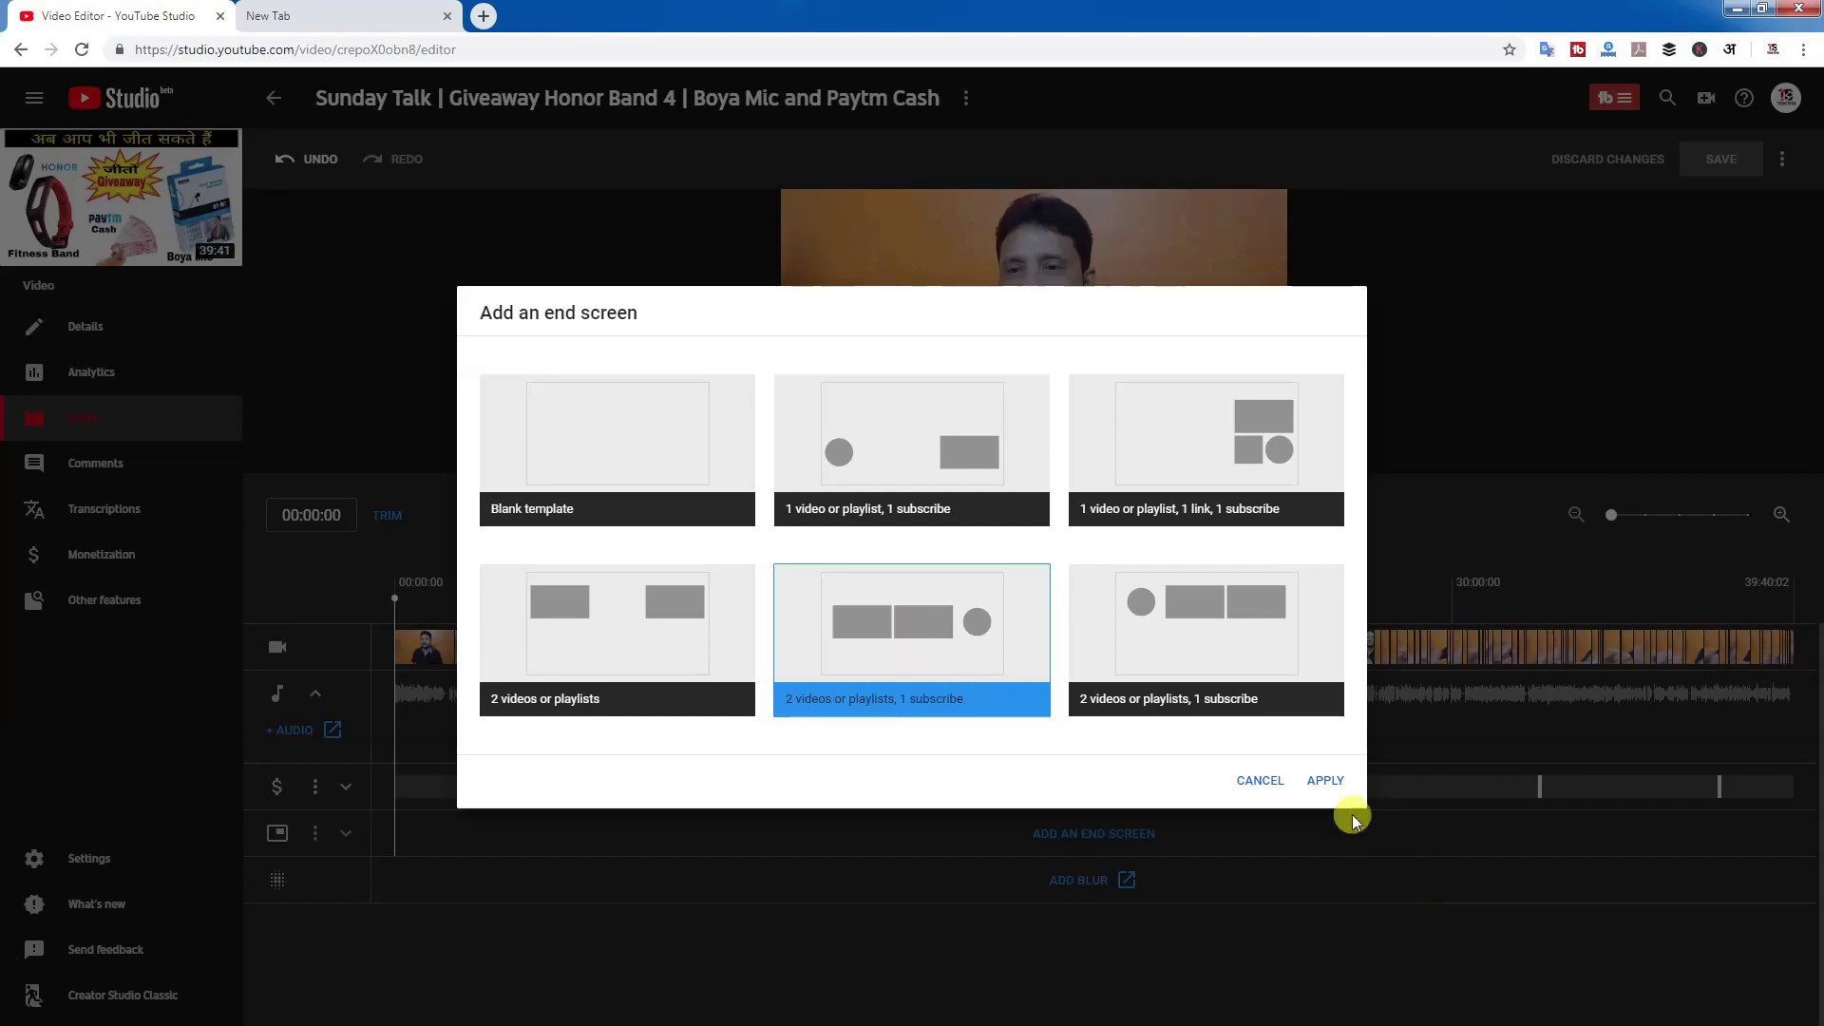
pyautogui.click(1330, 785)
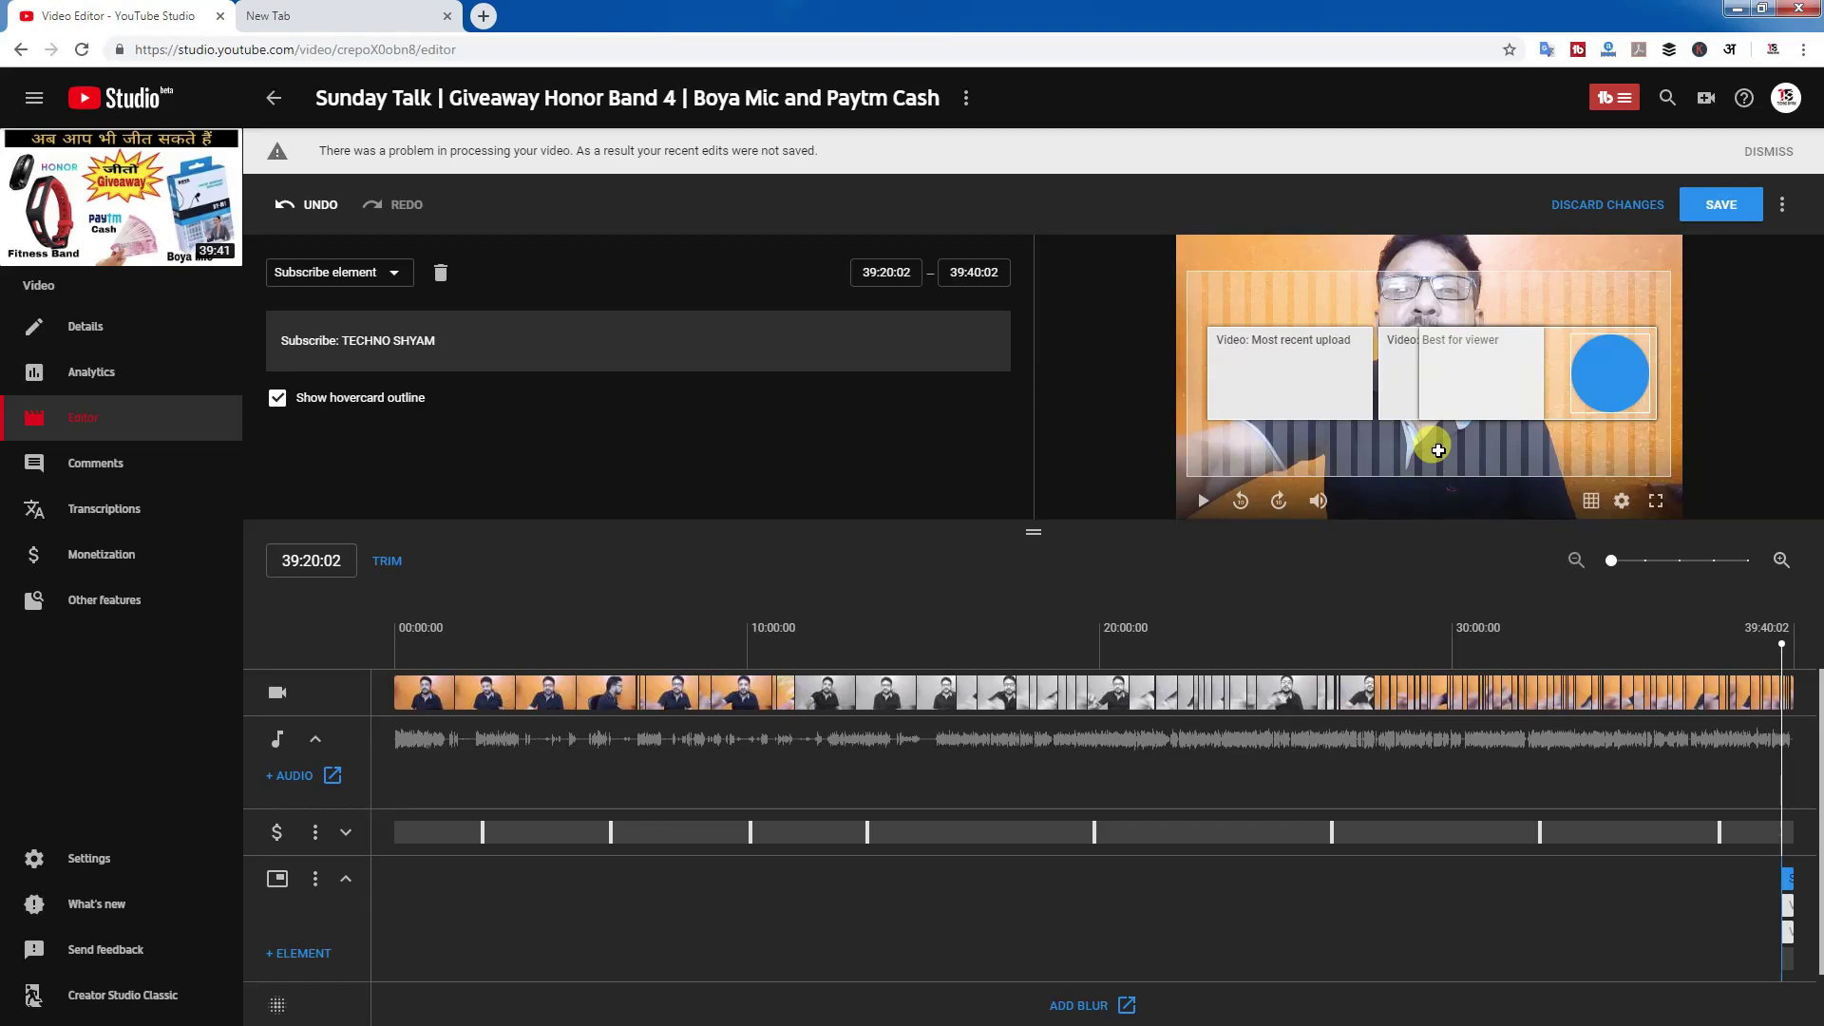
# Open the blur page and play a short moment of the video.
pyautogui.scroll(-1, 1064, 765)
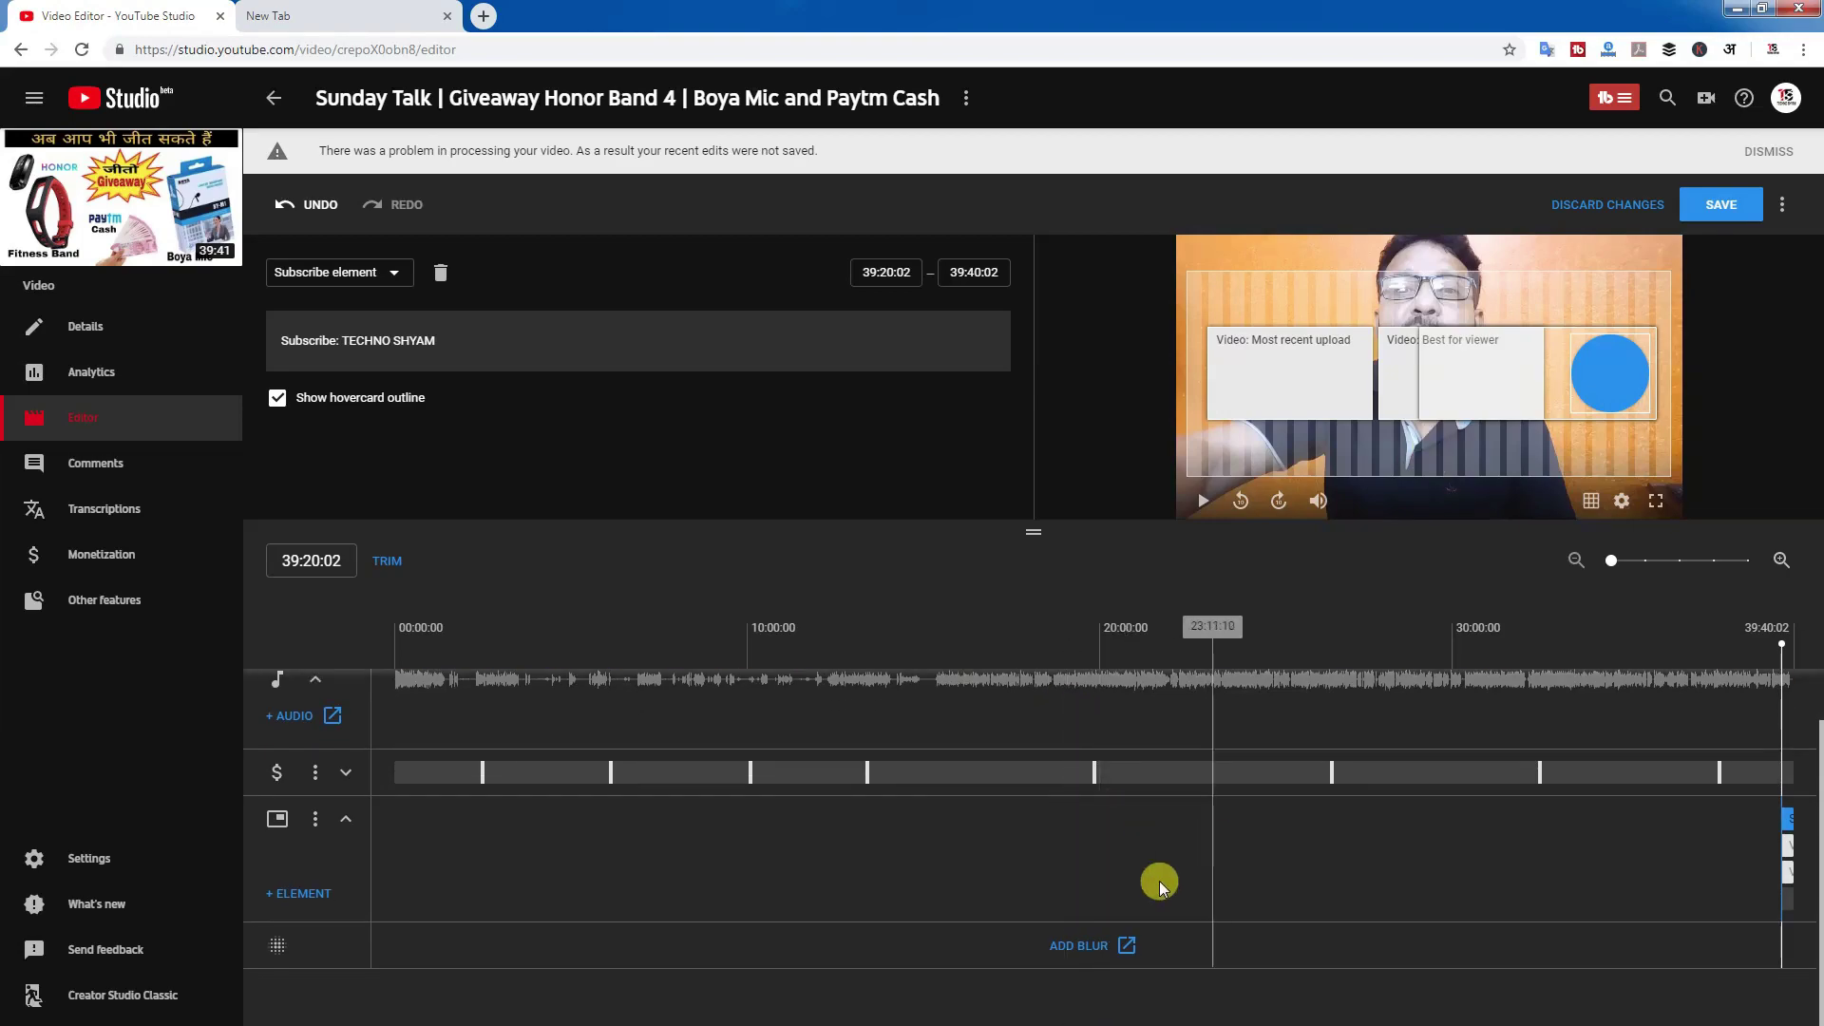
pyautogui.click(1080, 947)
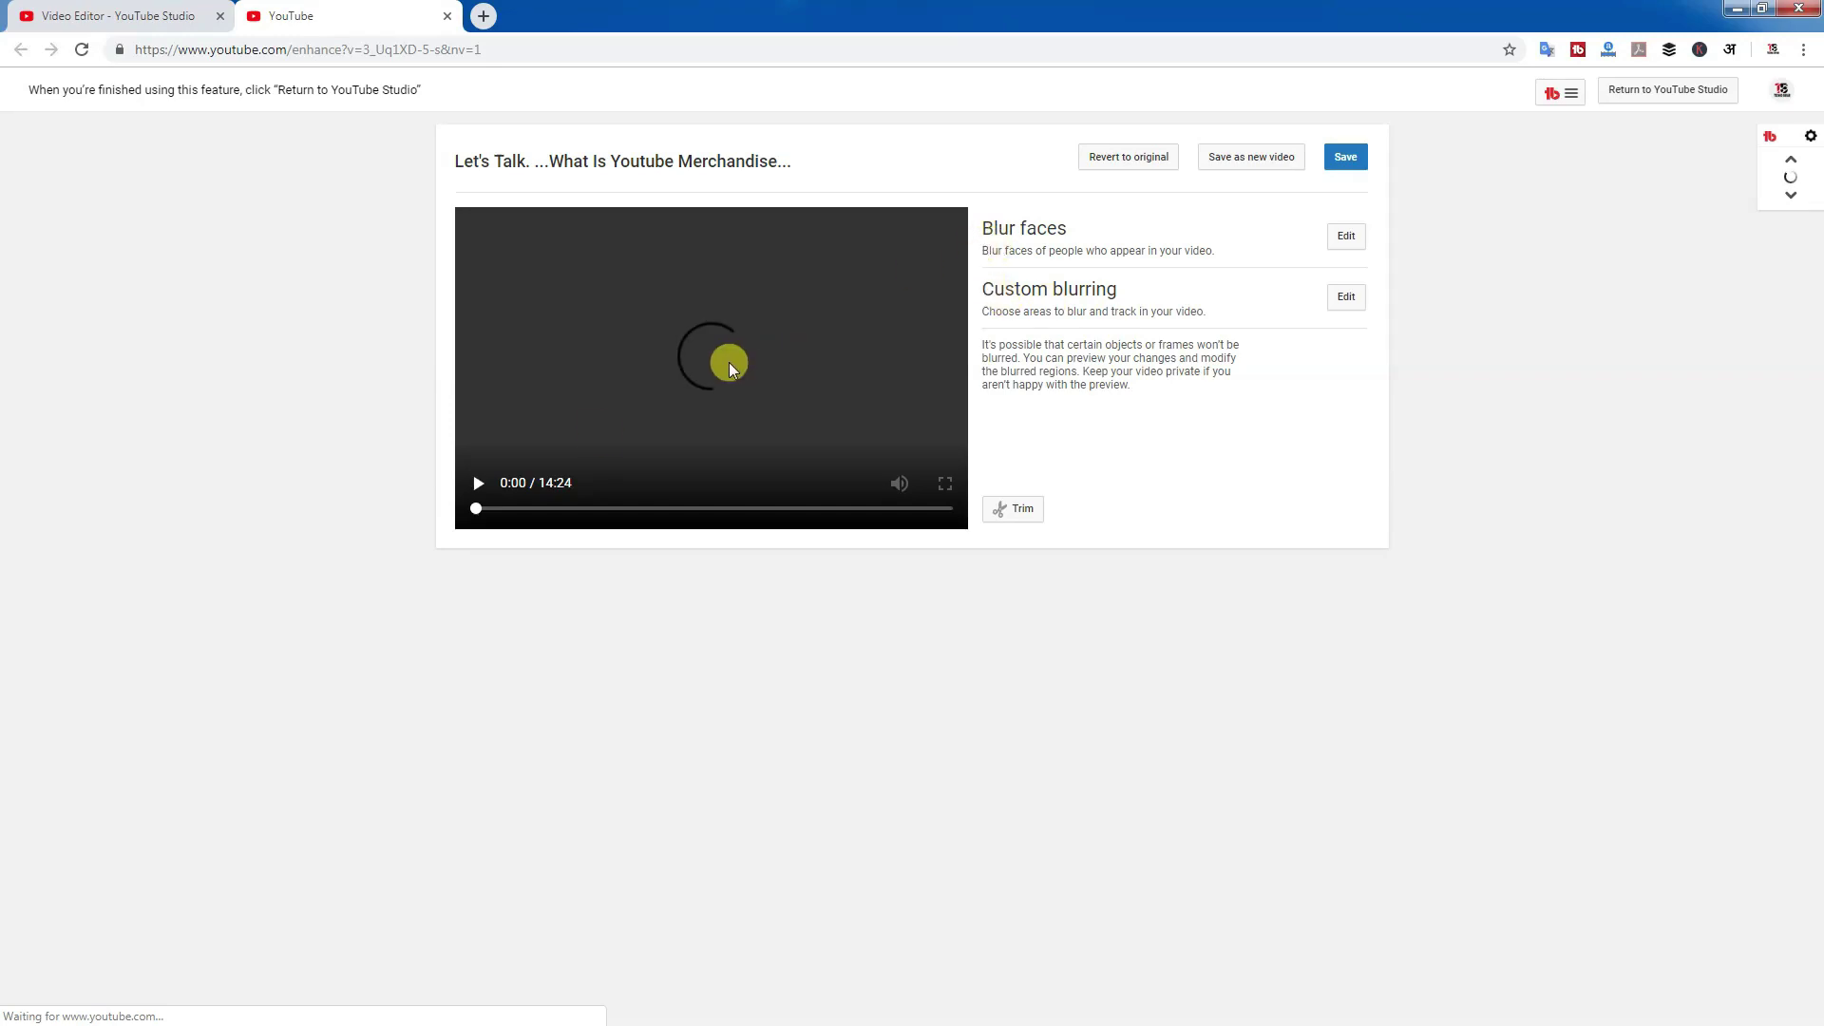
pyautogui.click(484, 480)
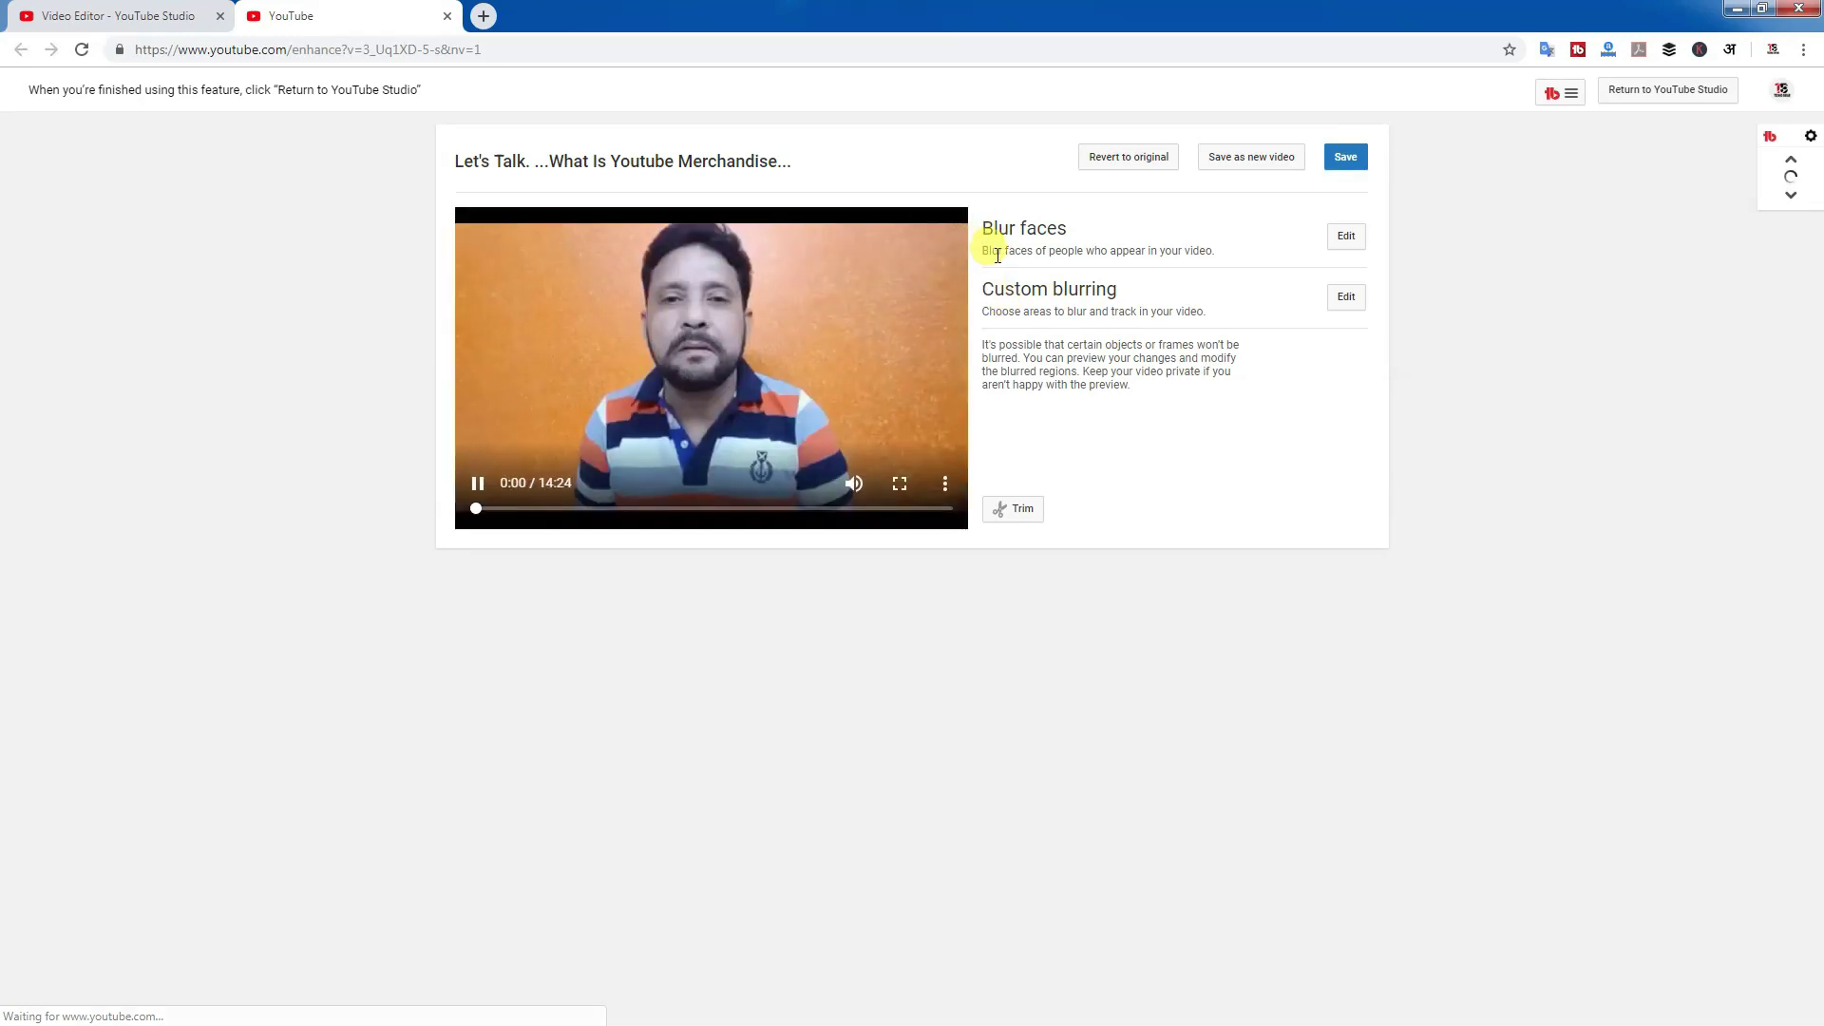
pyautogui.click(478, 482)
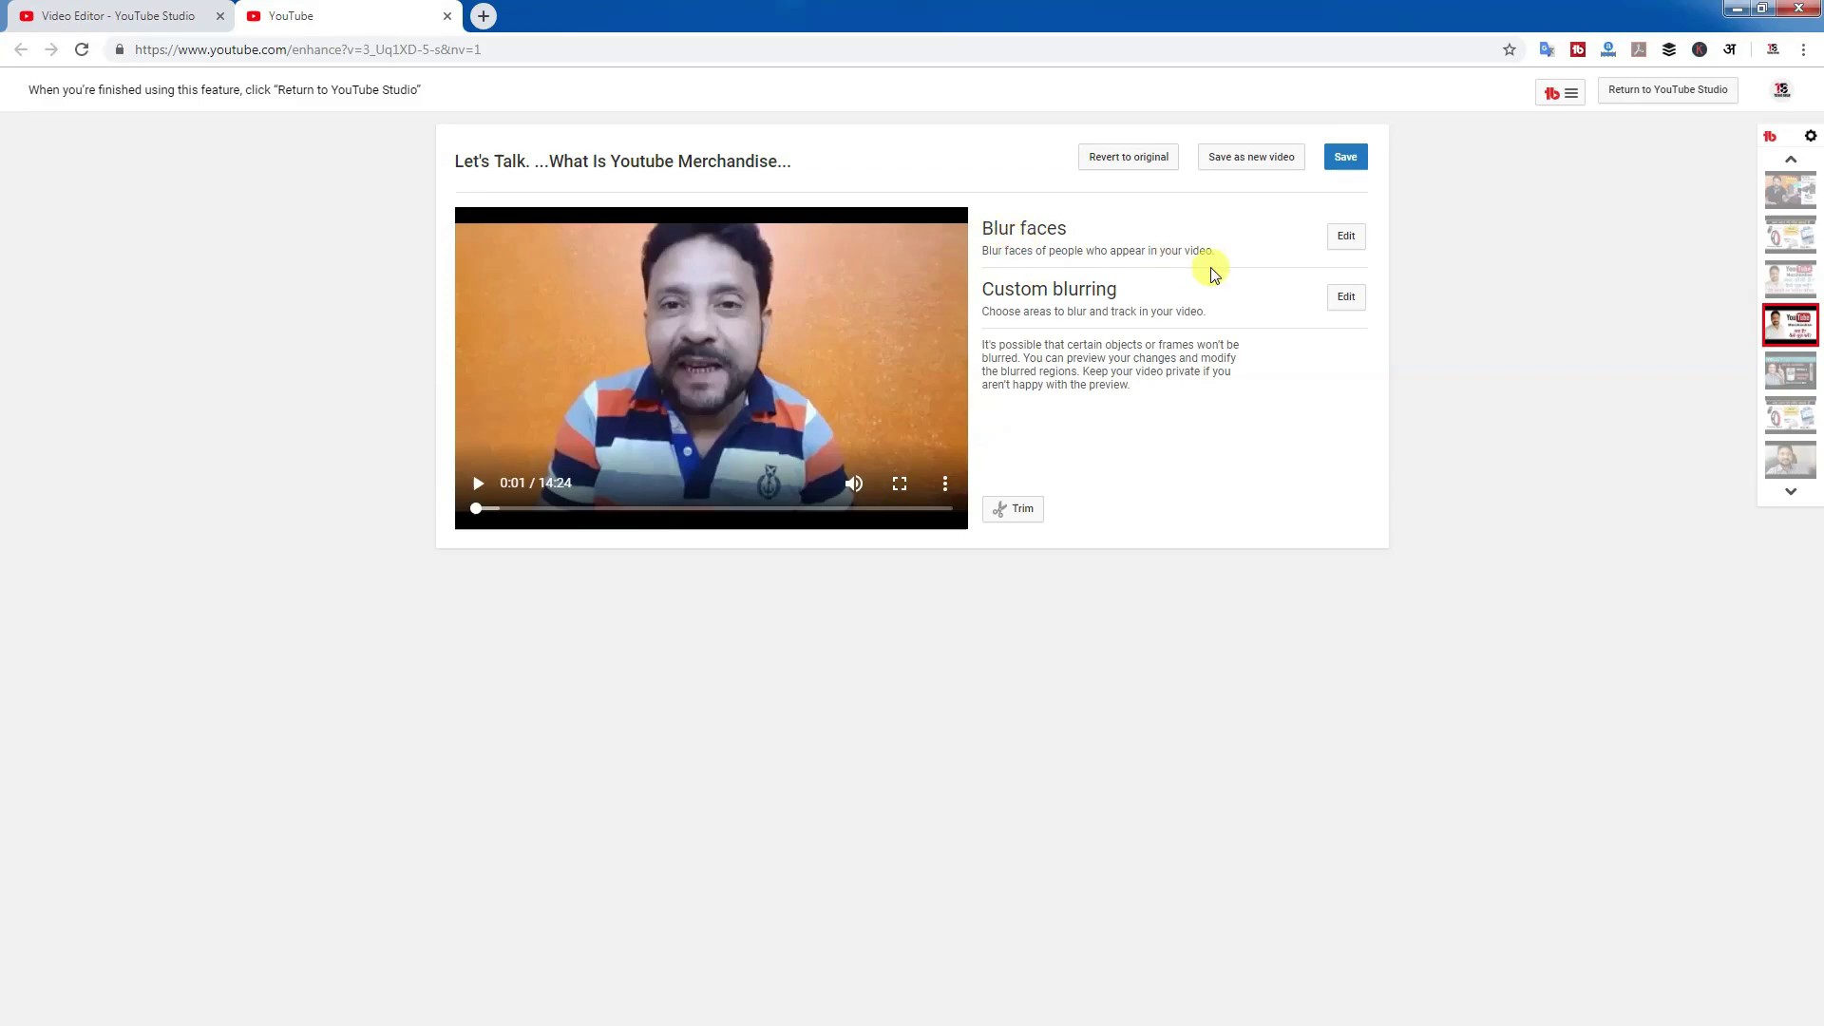
# Try blurring the detected face in the video, deselect it and cancel the face blurring.
pyautogui.click(1346, 238)
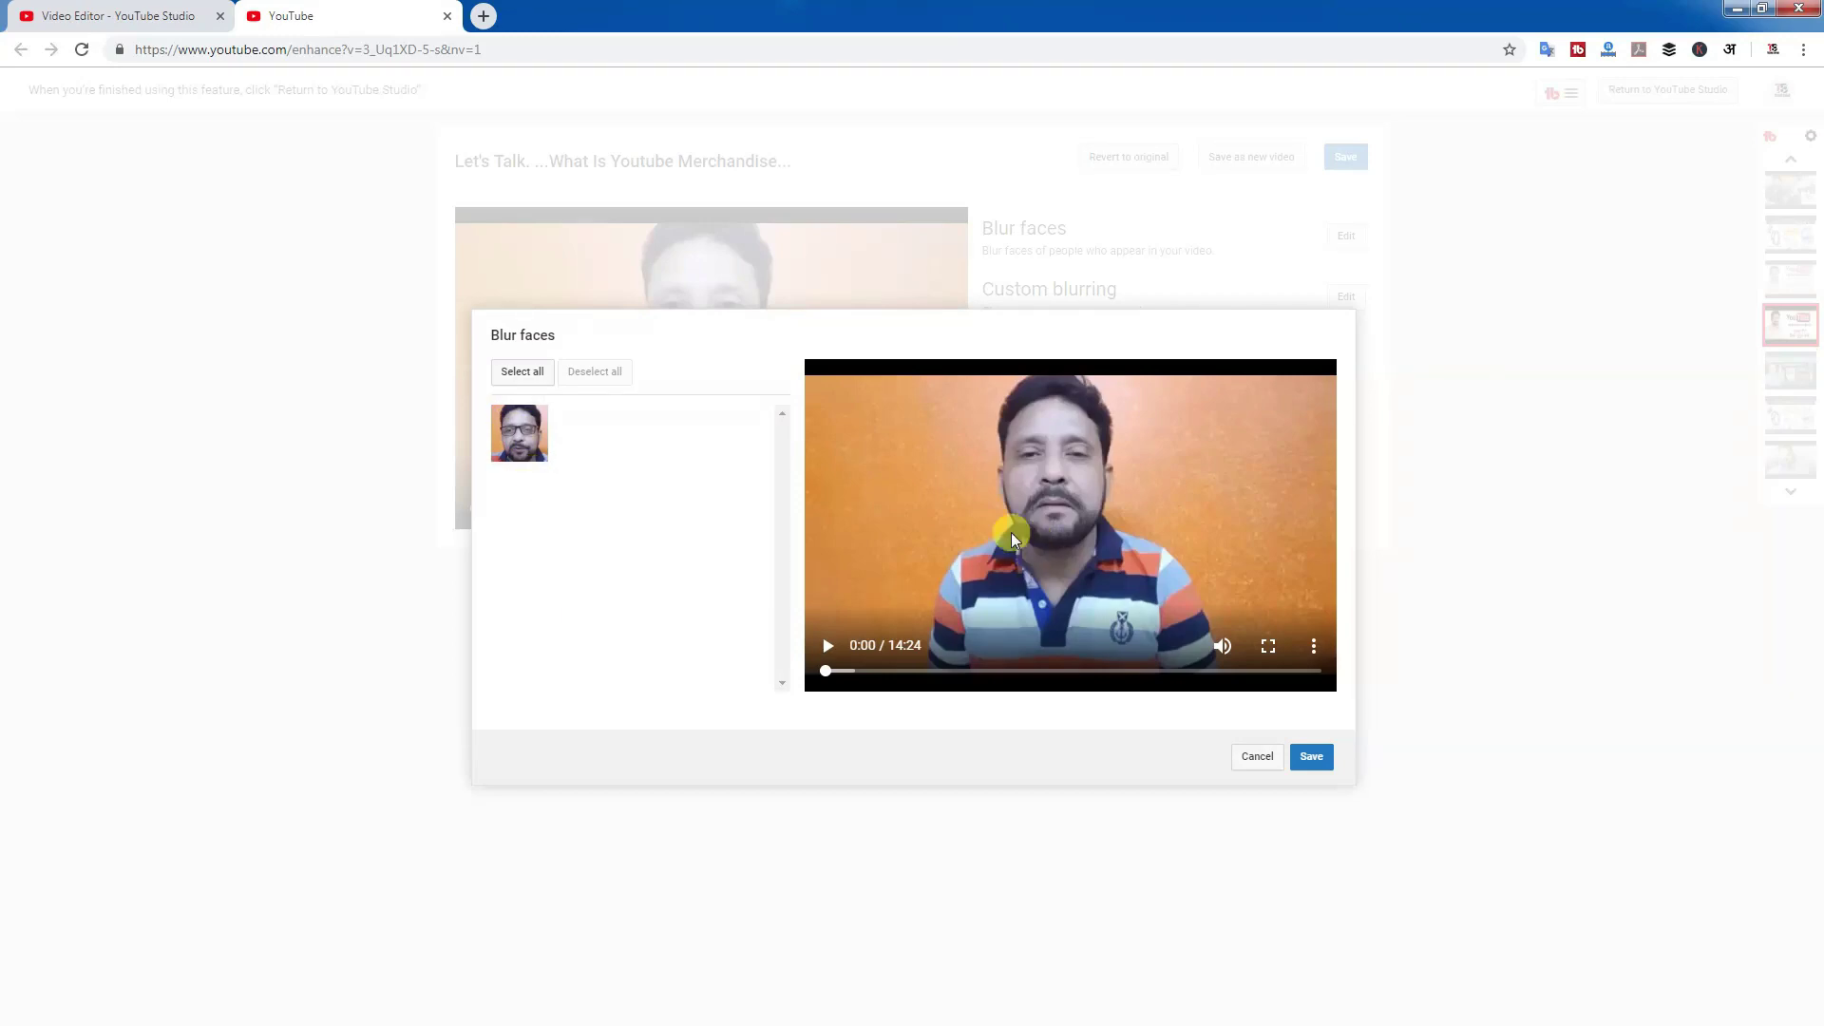
pyautogui.click(535, 445)
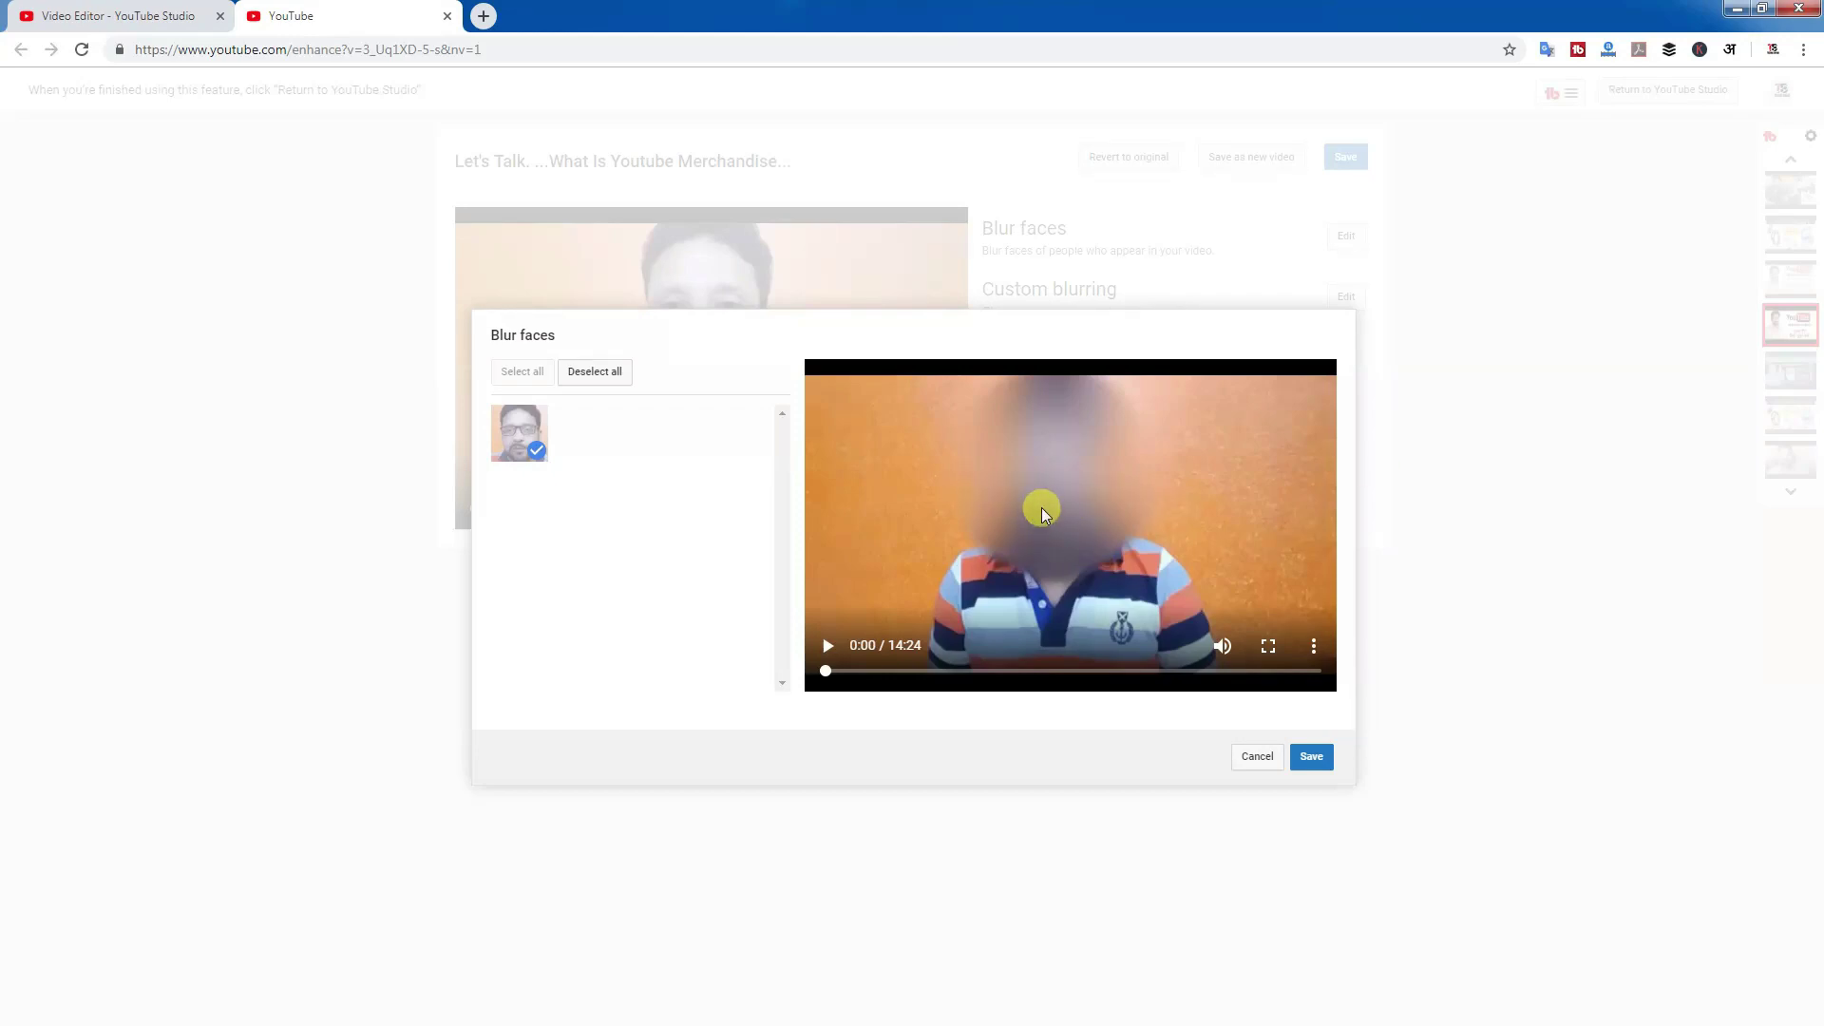
pyautogui.click(537, 456)
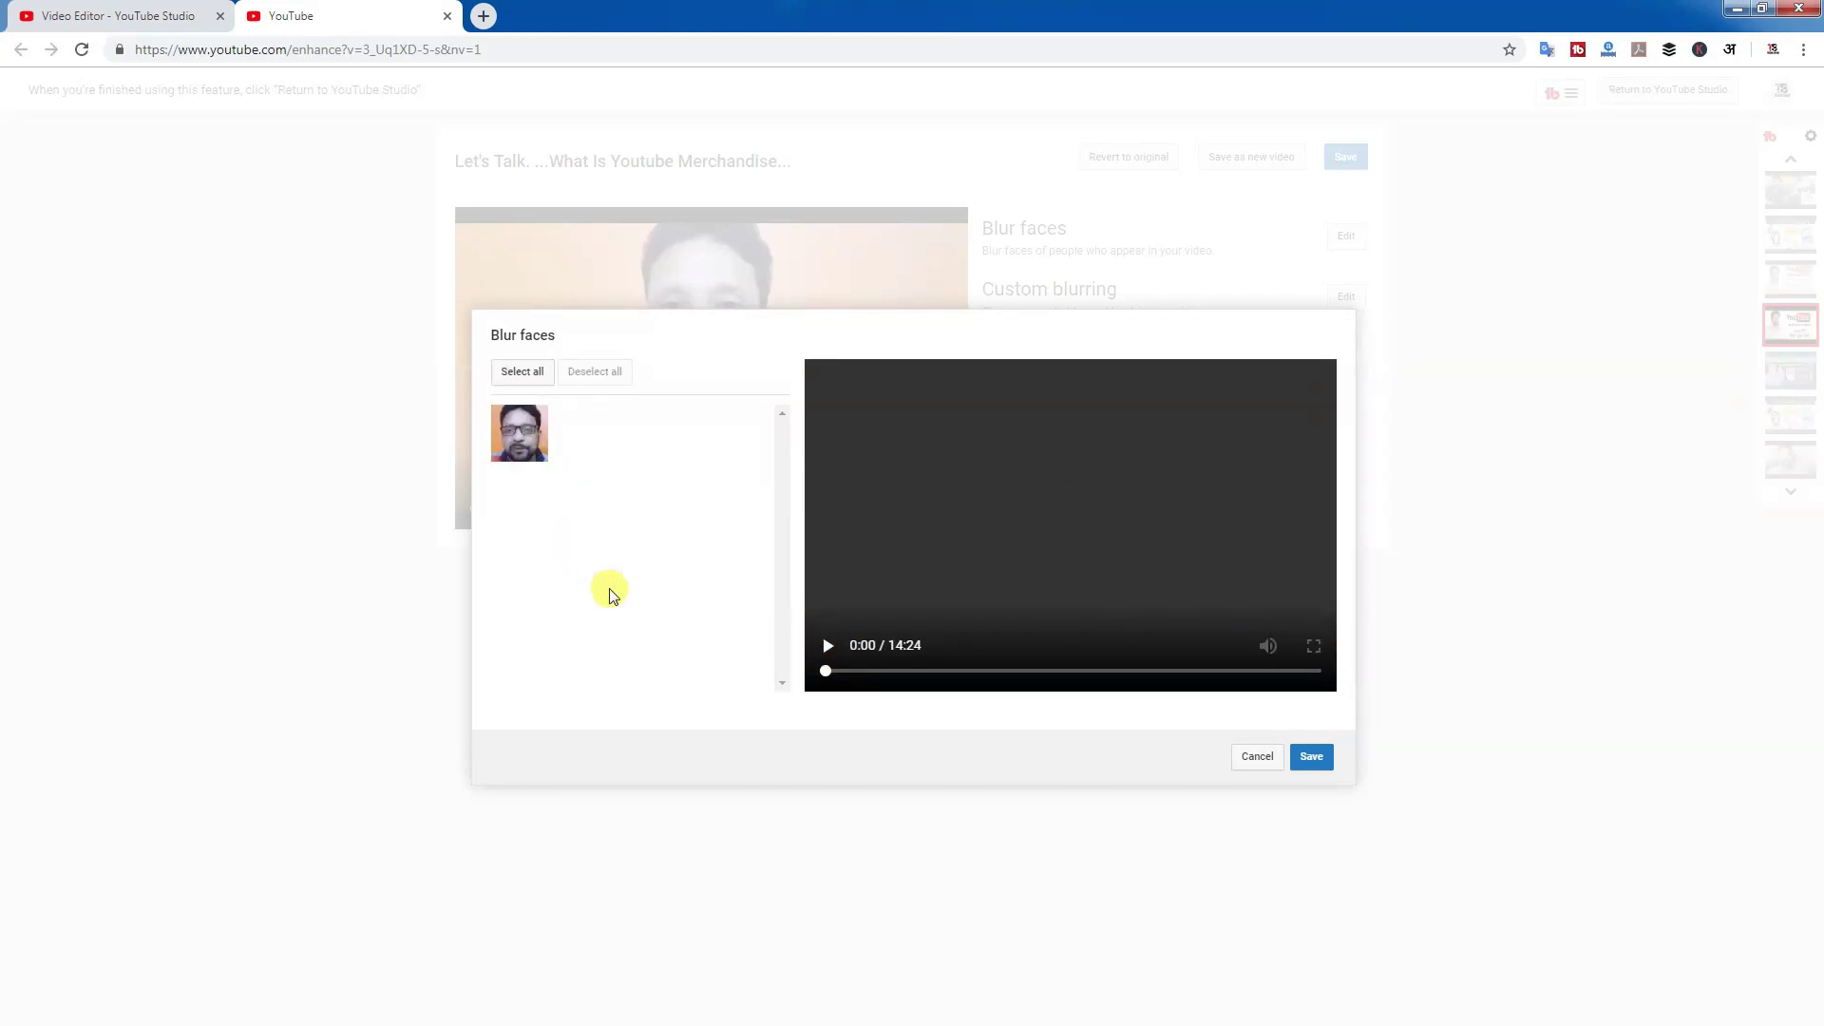
pyautogui.click(1257, 757)
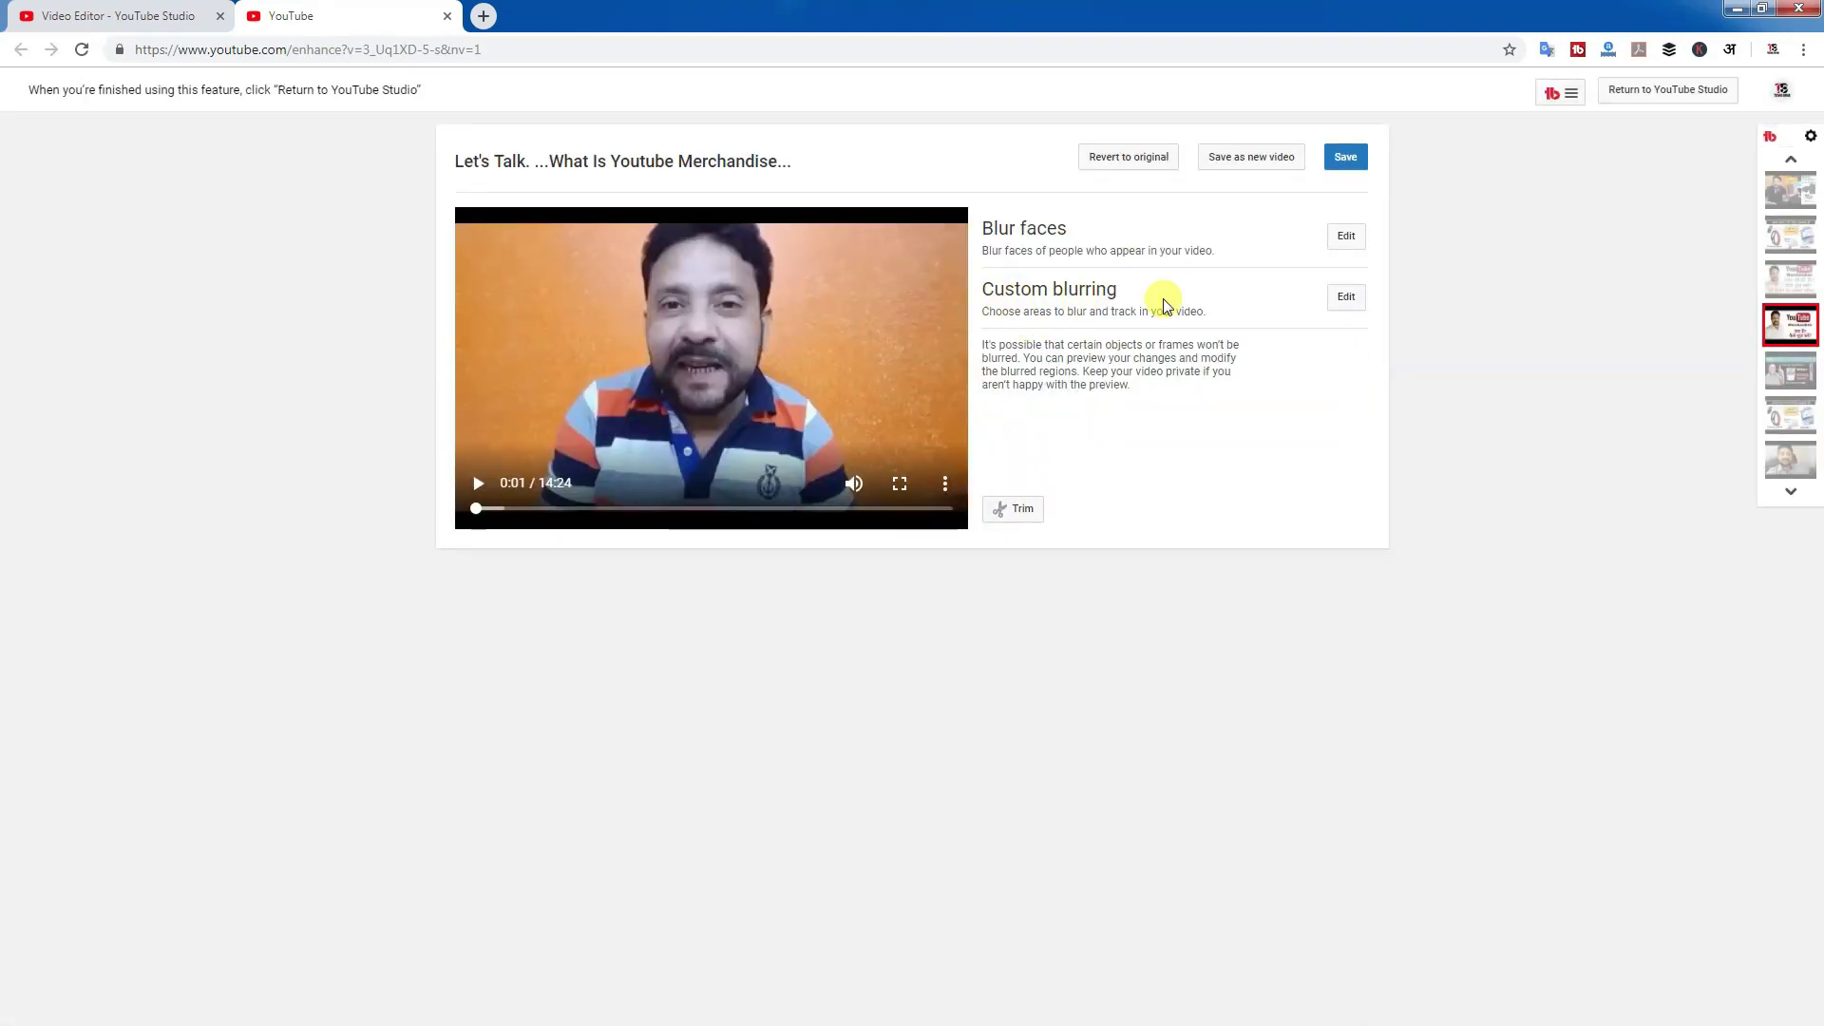
# Start custom blurring, go to 6:54 in the video and draw a blur box over the shirt logo.
pyautogui.click(1339, 298)
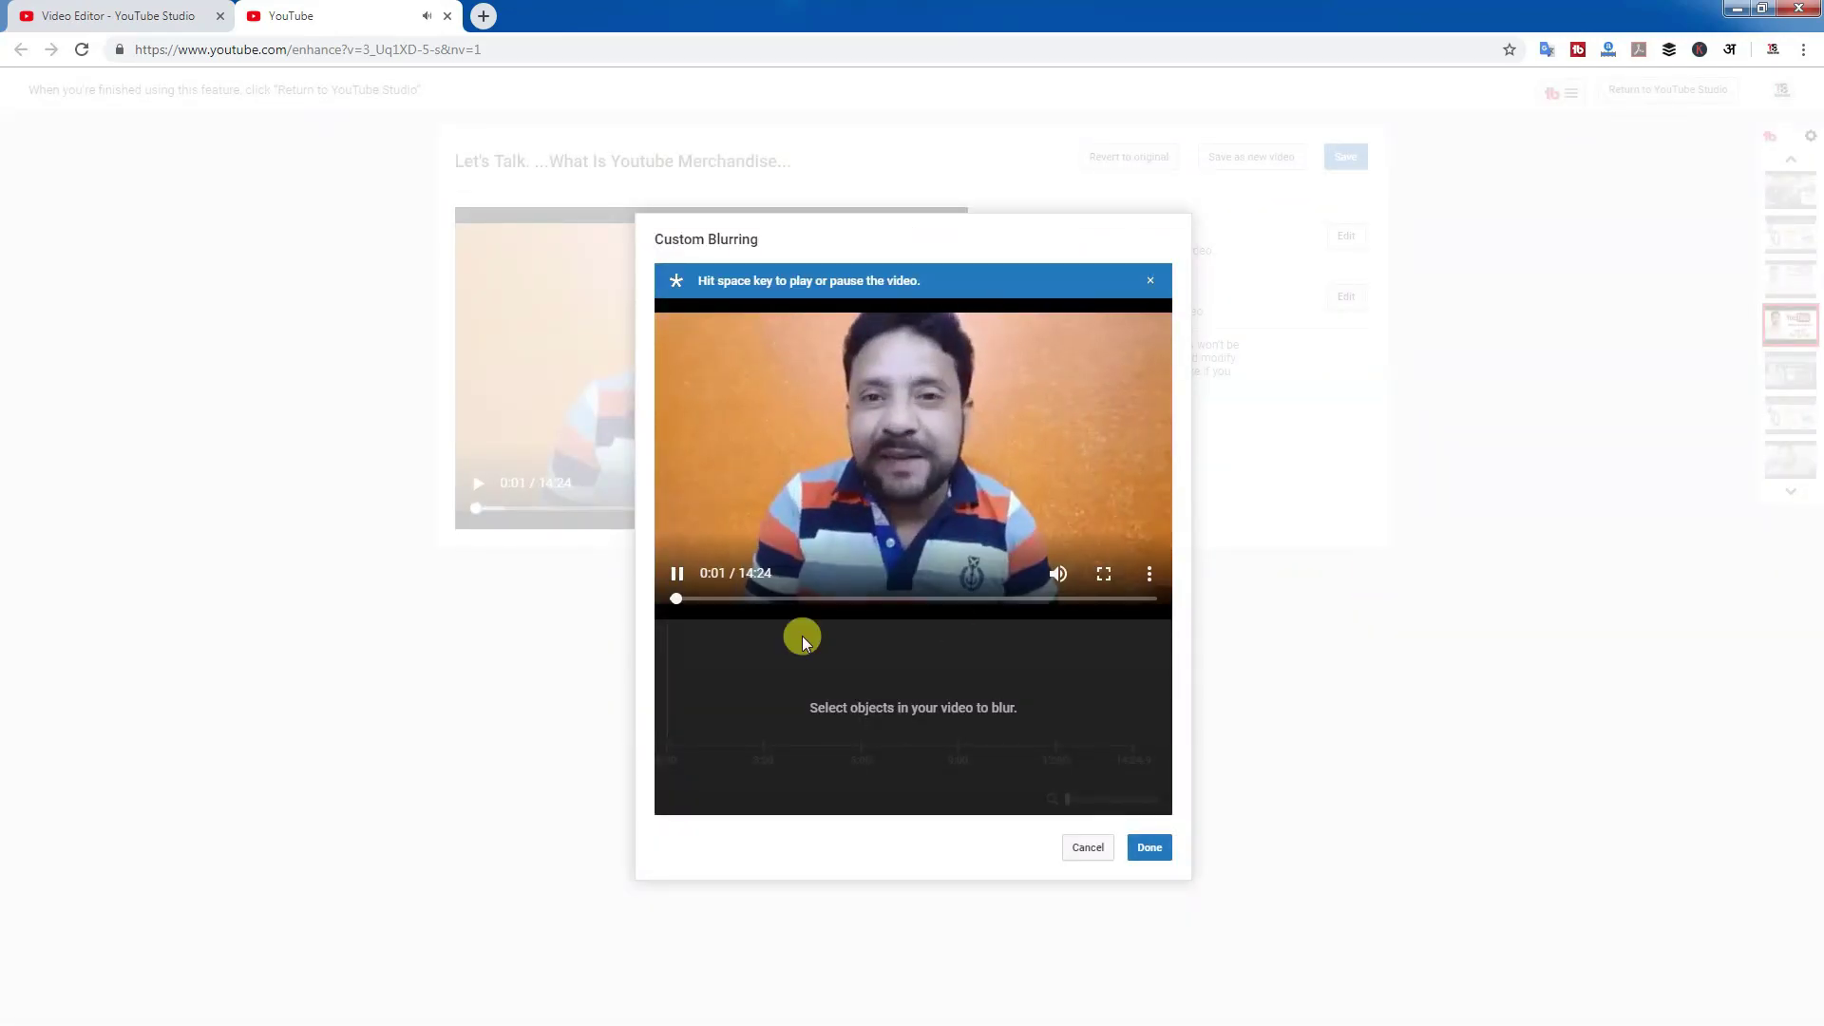
pyautogui.click(677, 573)
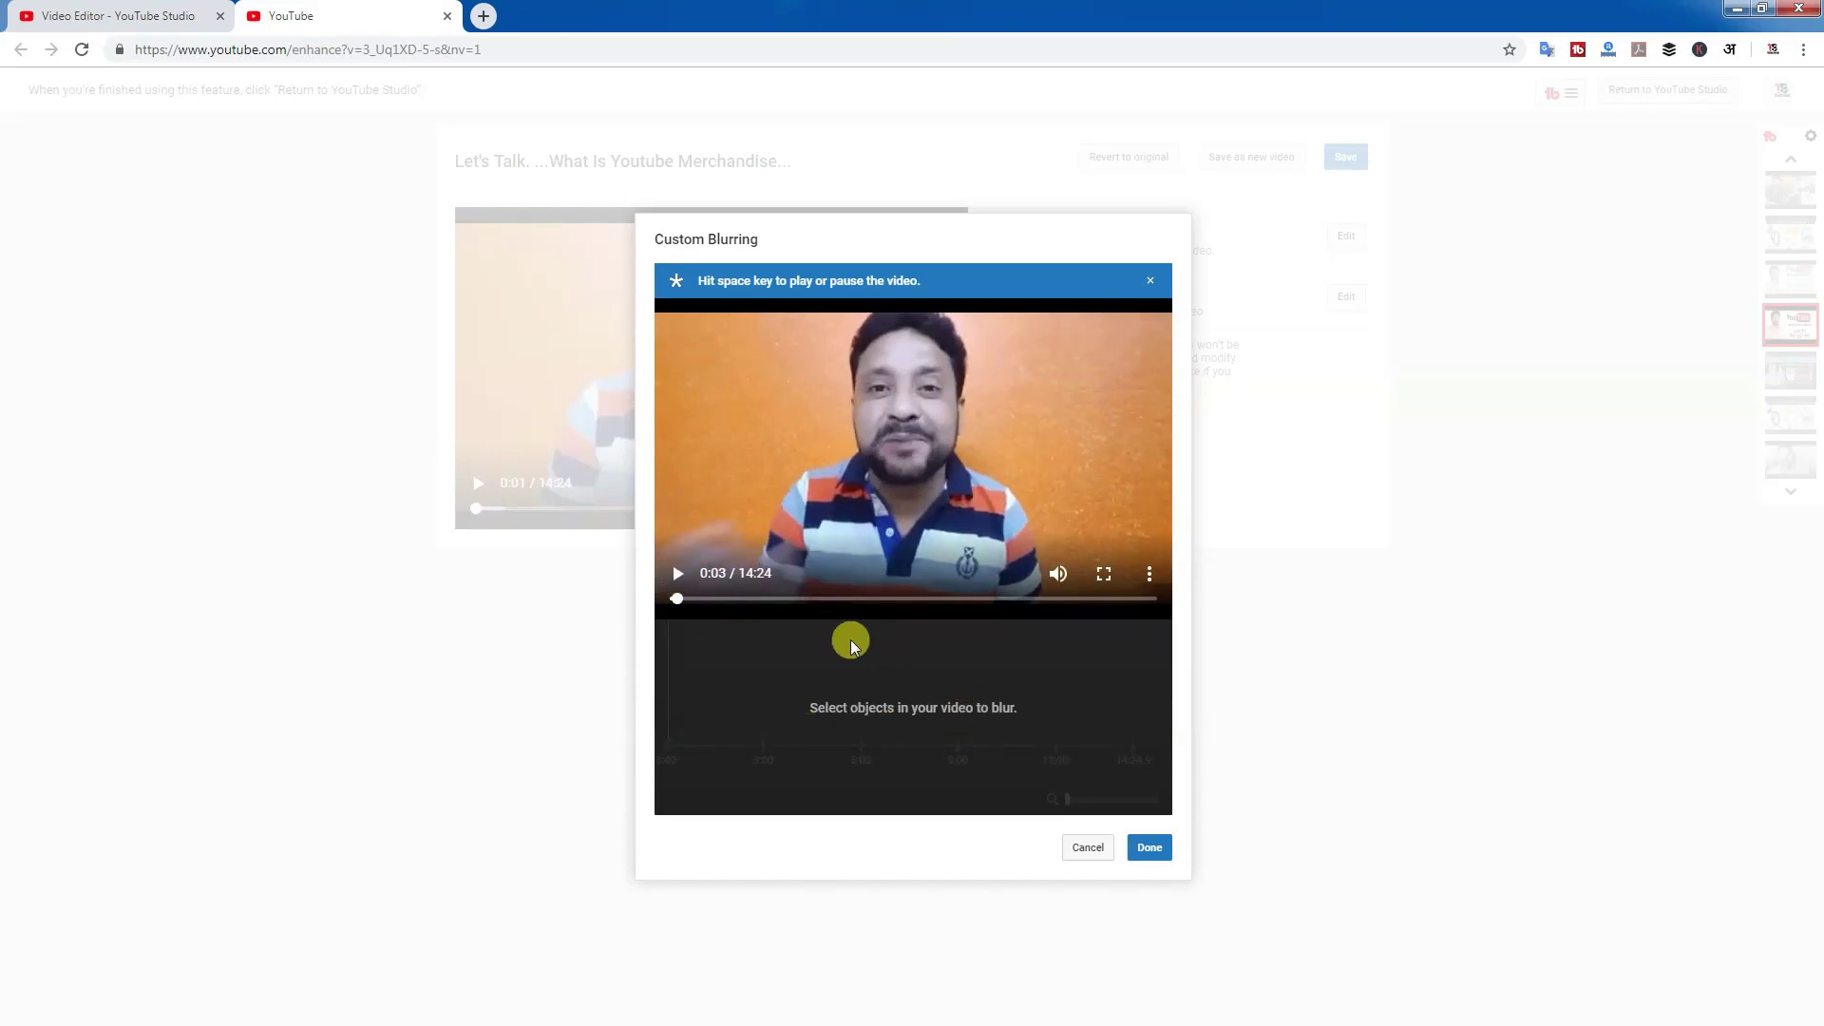
pyautogui.moveTo(677, 602); pyautogui.dragTo(949, 628)
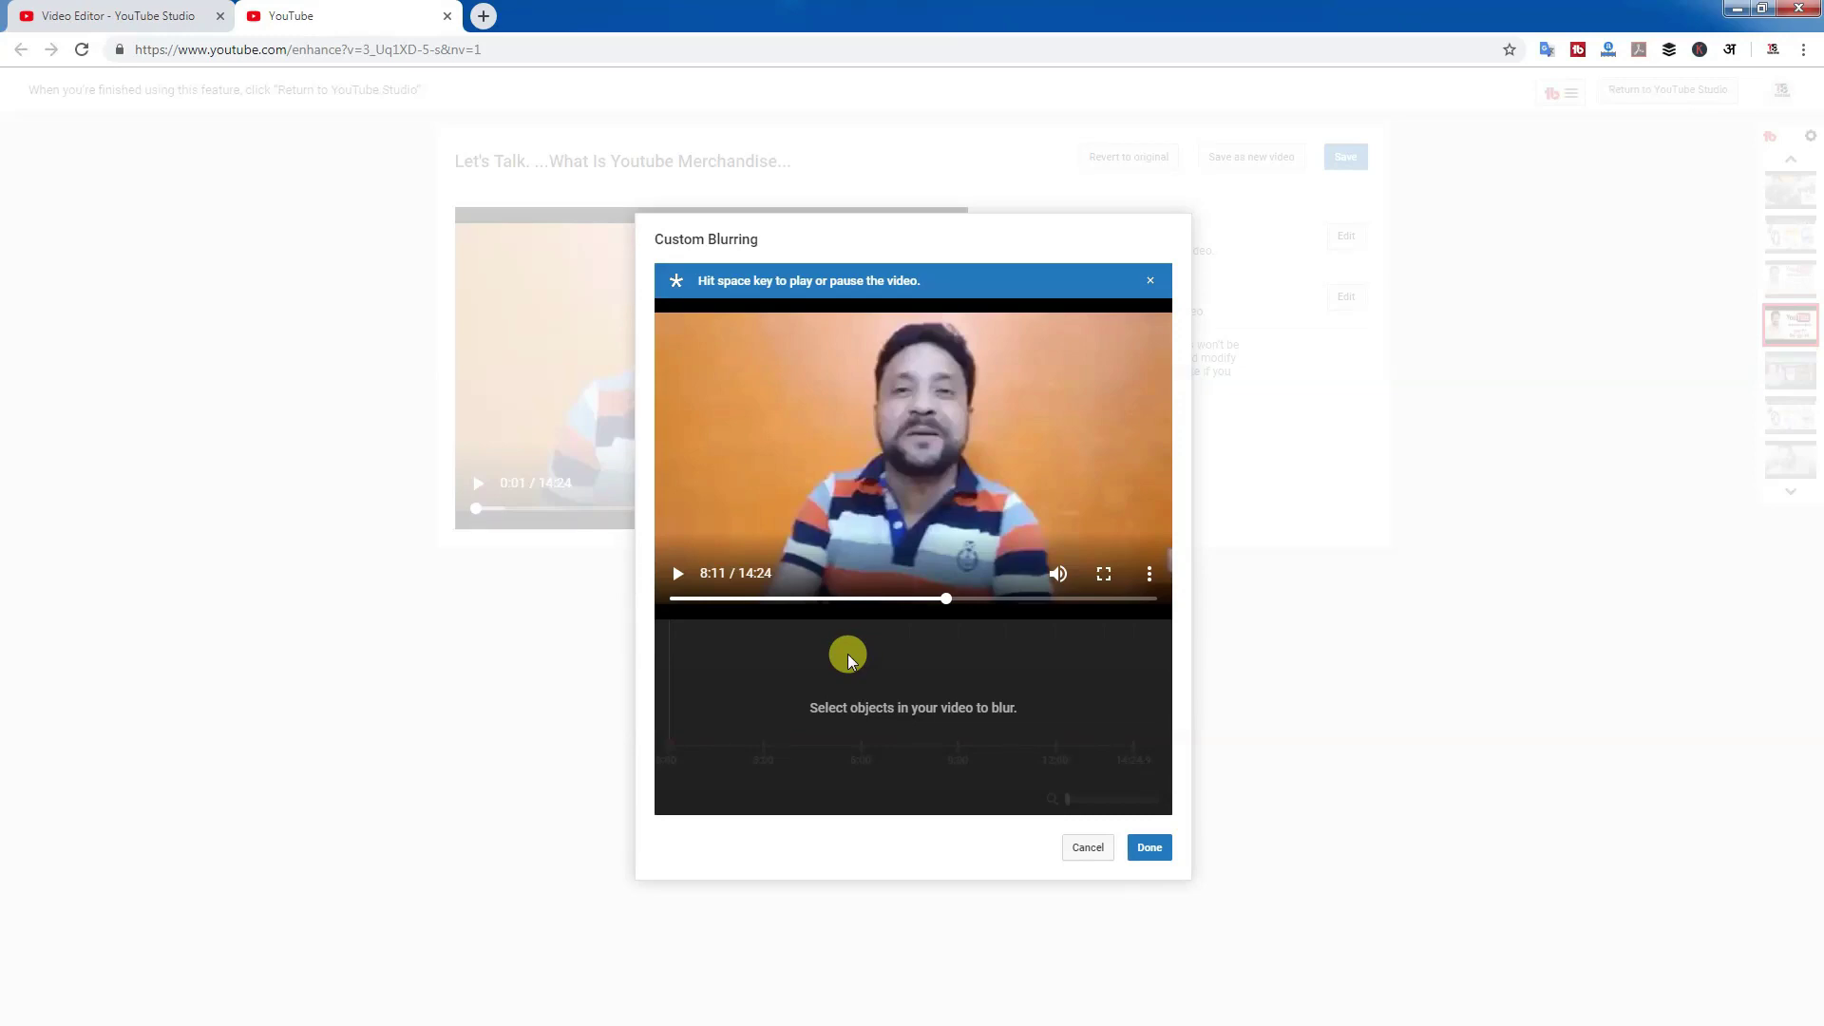
pyautogui.moveTo(941, 596); pyautogui.dragTo(903, 600)
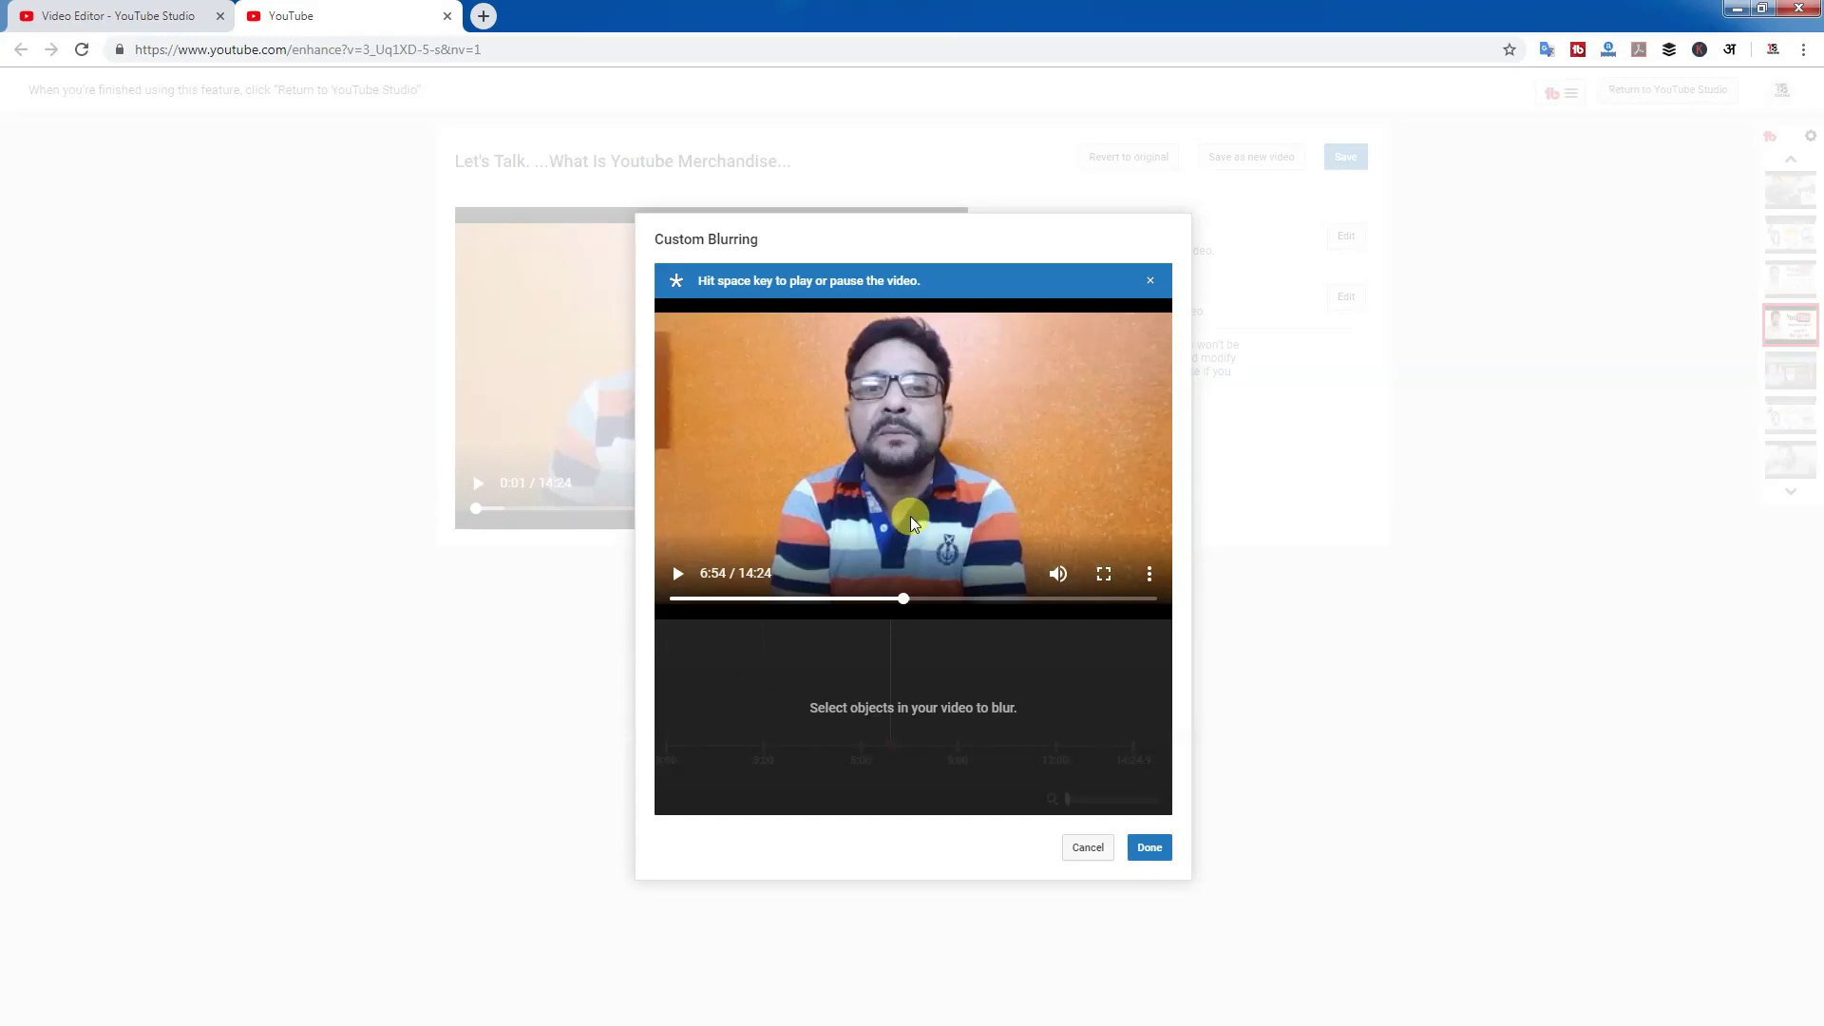
pyautogui.moveTo(910, 522); pyautogui.dragTo(985, 580)
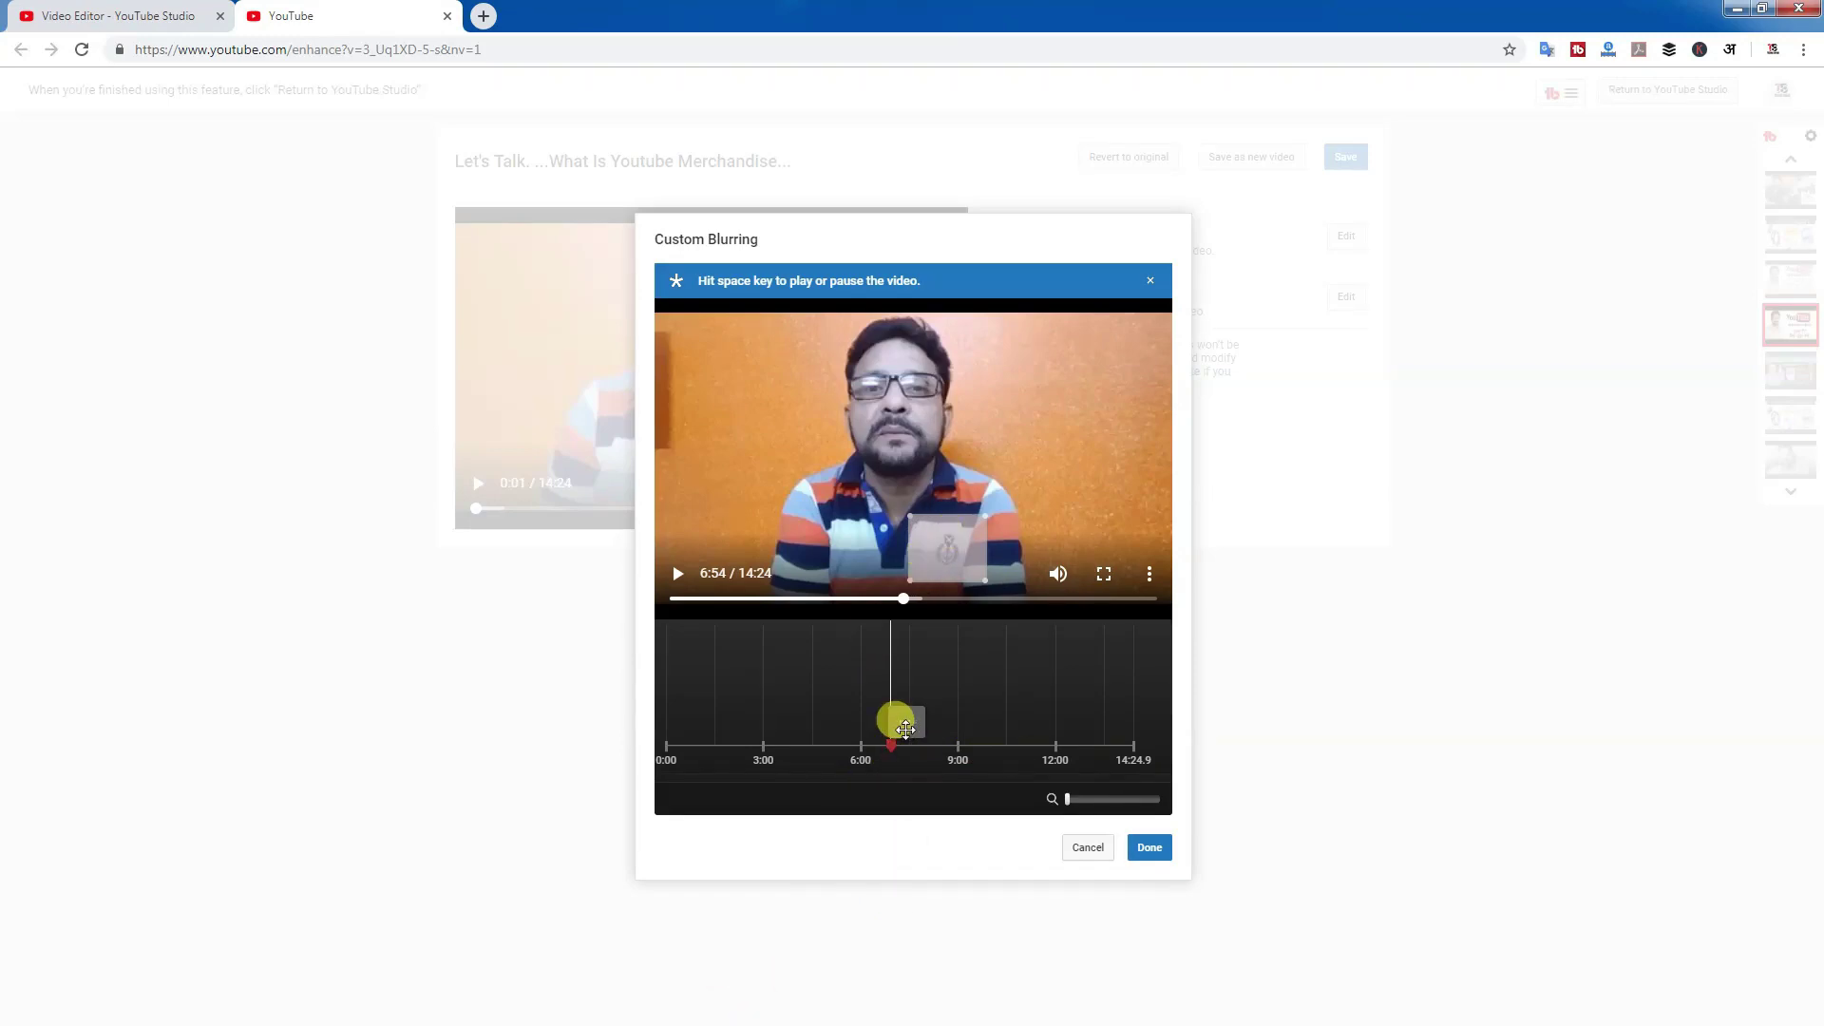
# Enlarge the blur timeline, play the video to check the blurred logo and close the blur page.
pyautogui.moveTo(1067, 805)
pyautogui.mouseDown()
pyautogui.moveTo(1108, 807)
pyautogui.moveTo(1050, 807)
pyautogui.mouseUp()
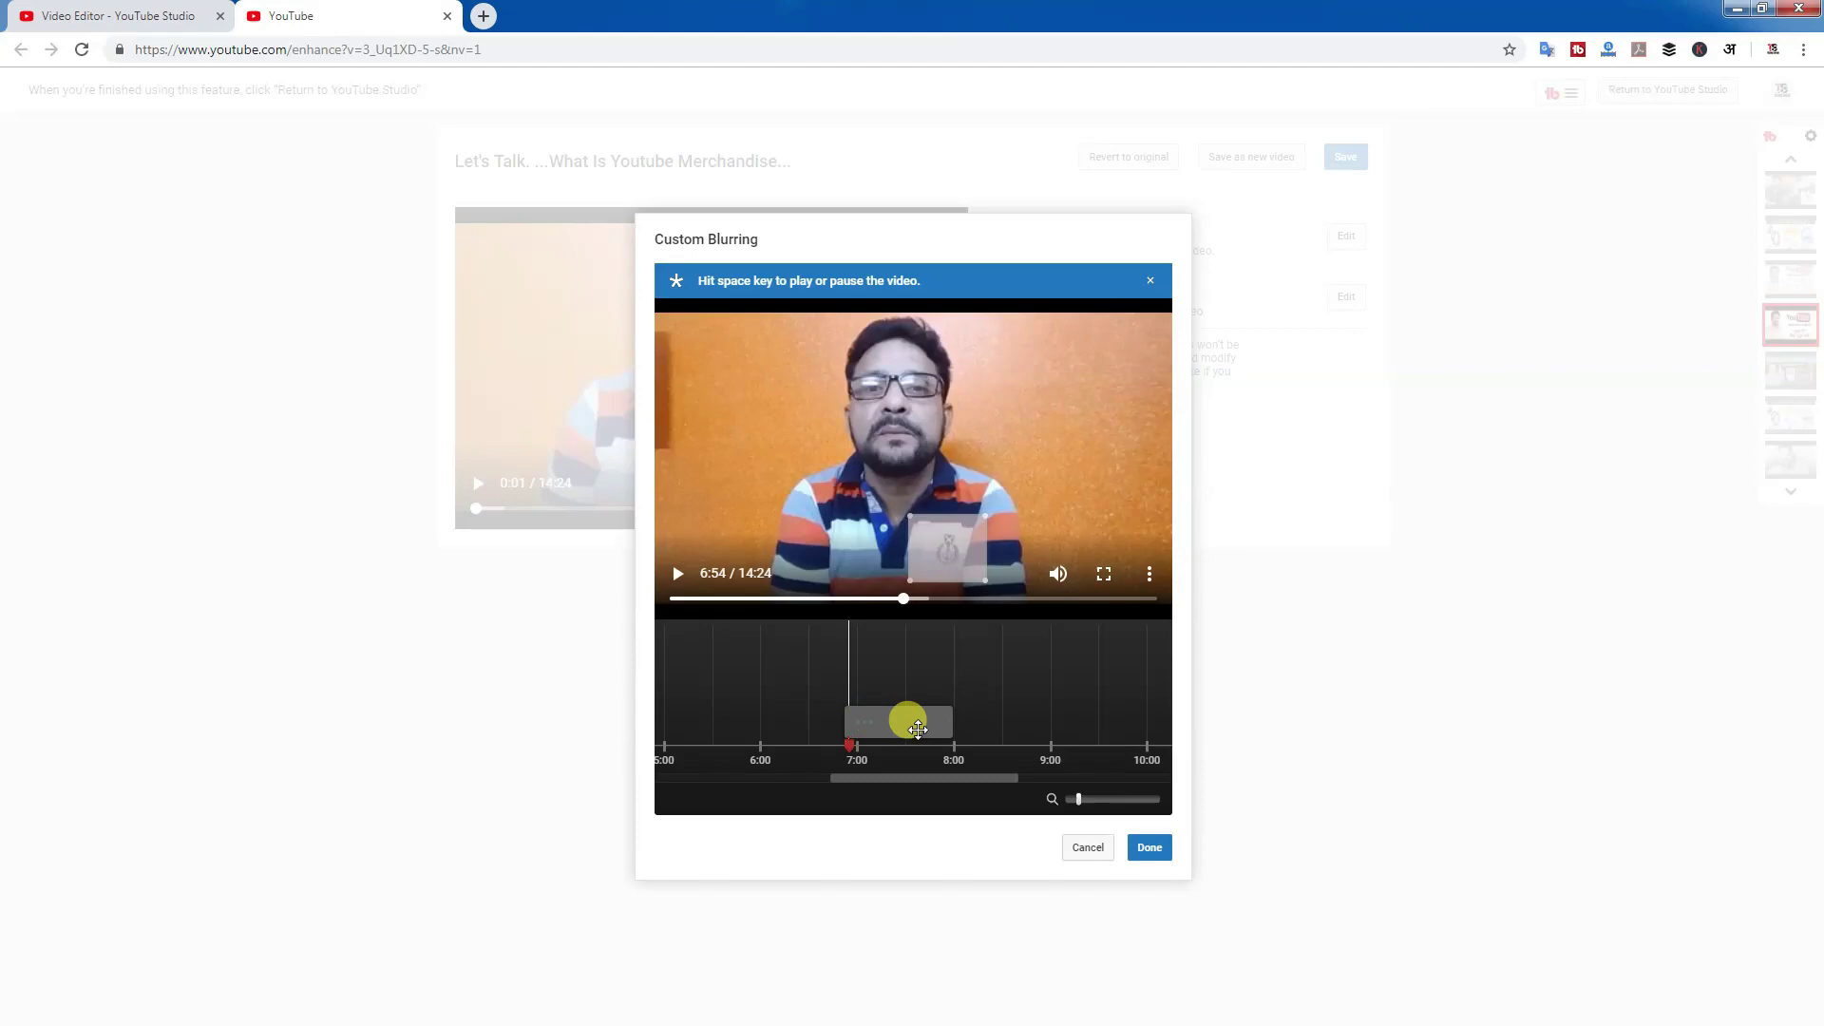
pyautogui.click(676, 575)
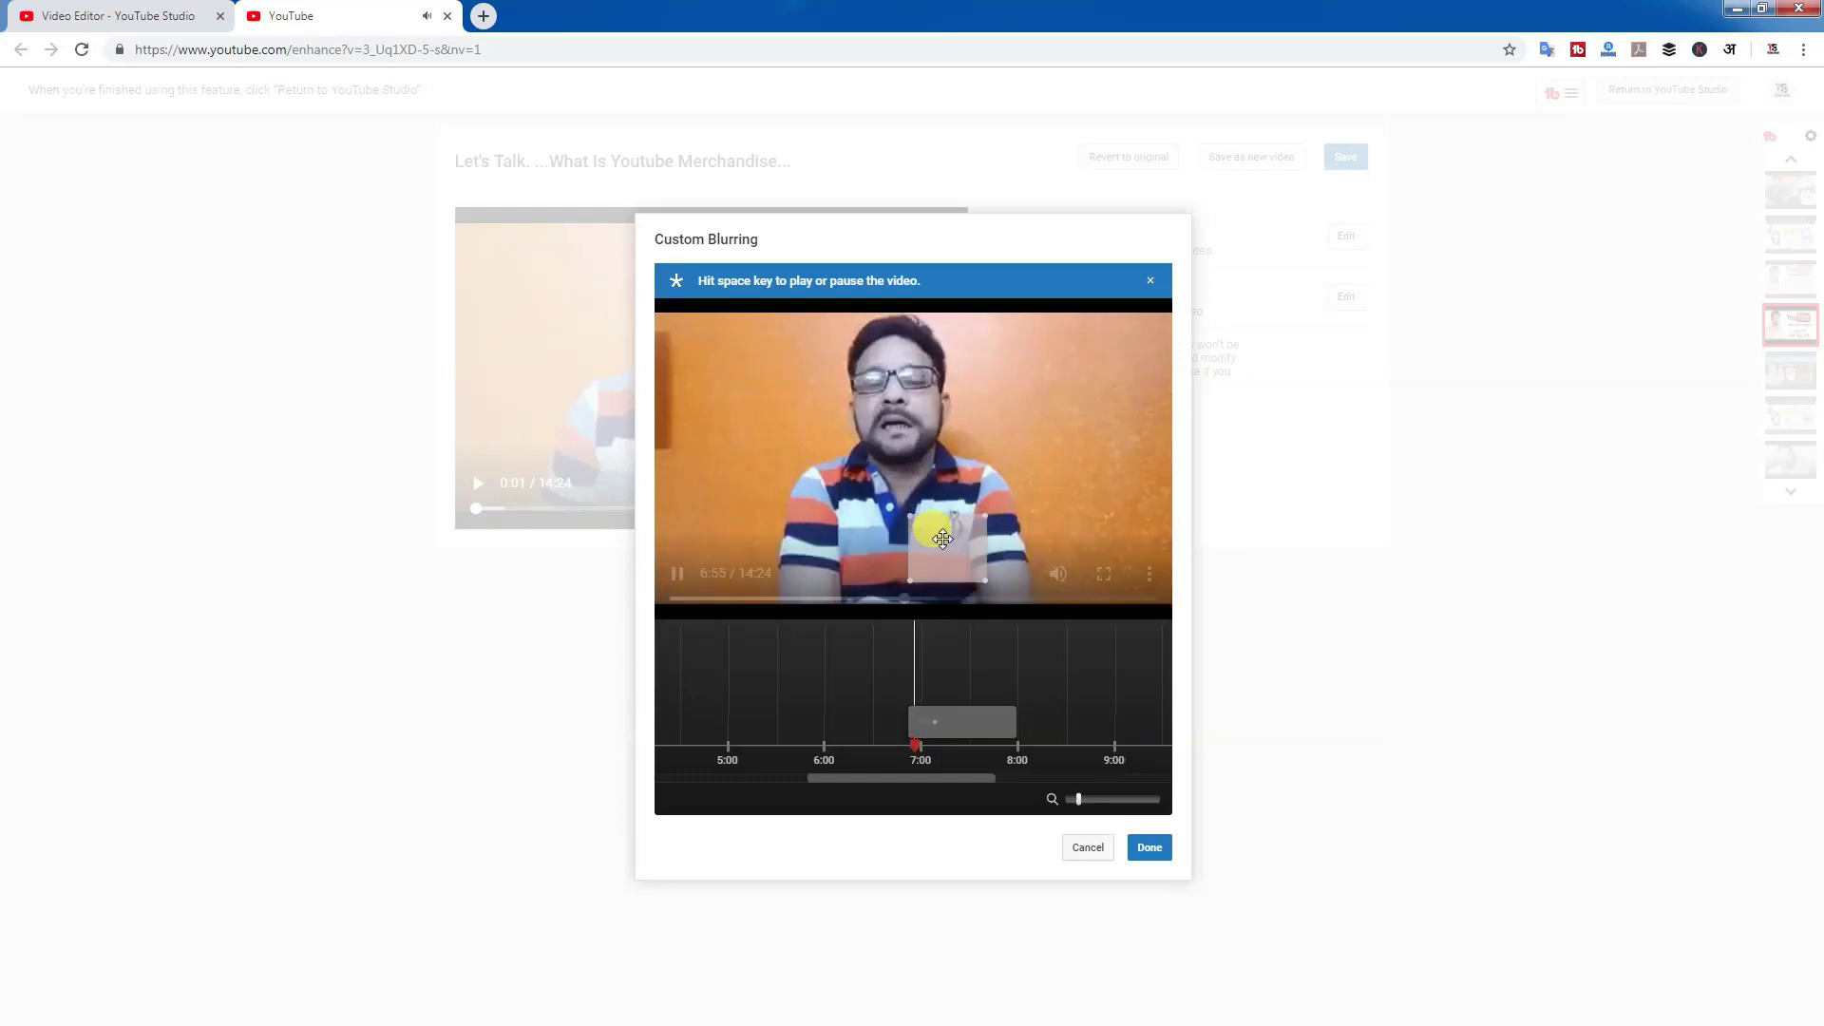
pyautogui.hotkey('ctrl', 'w')
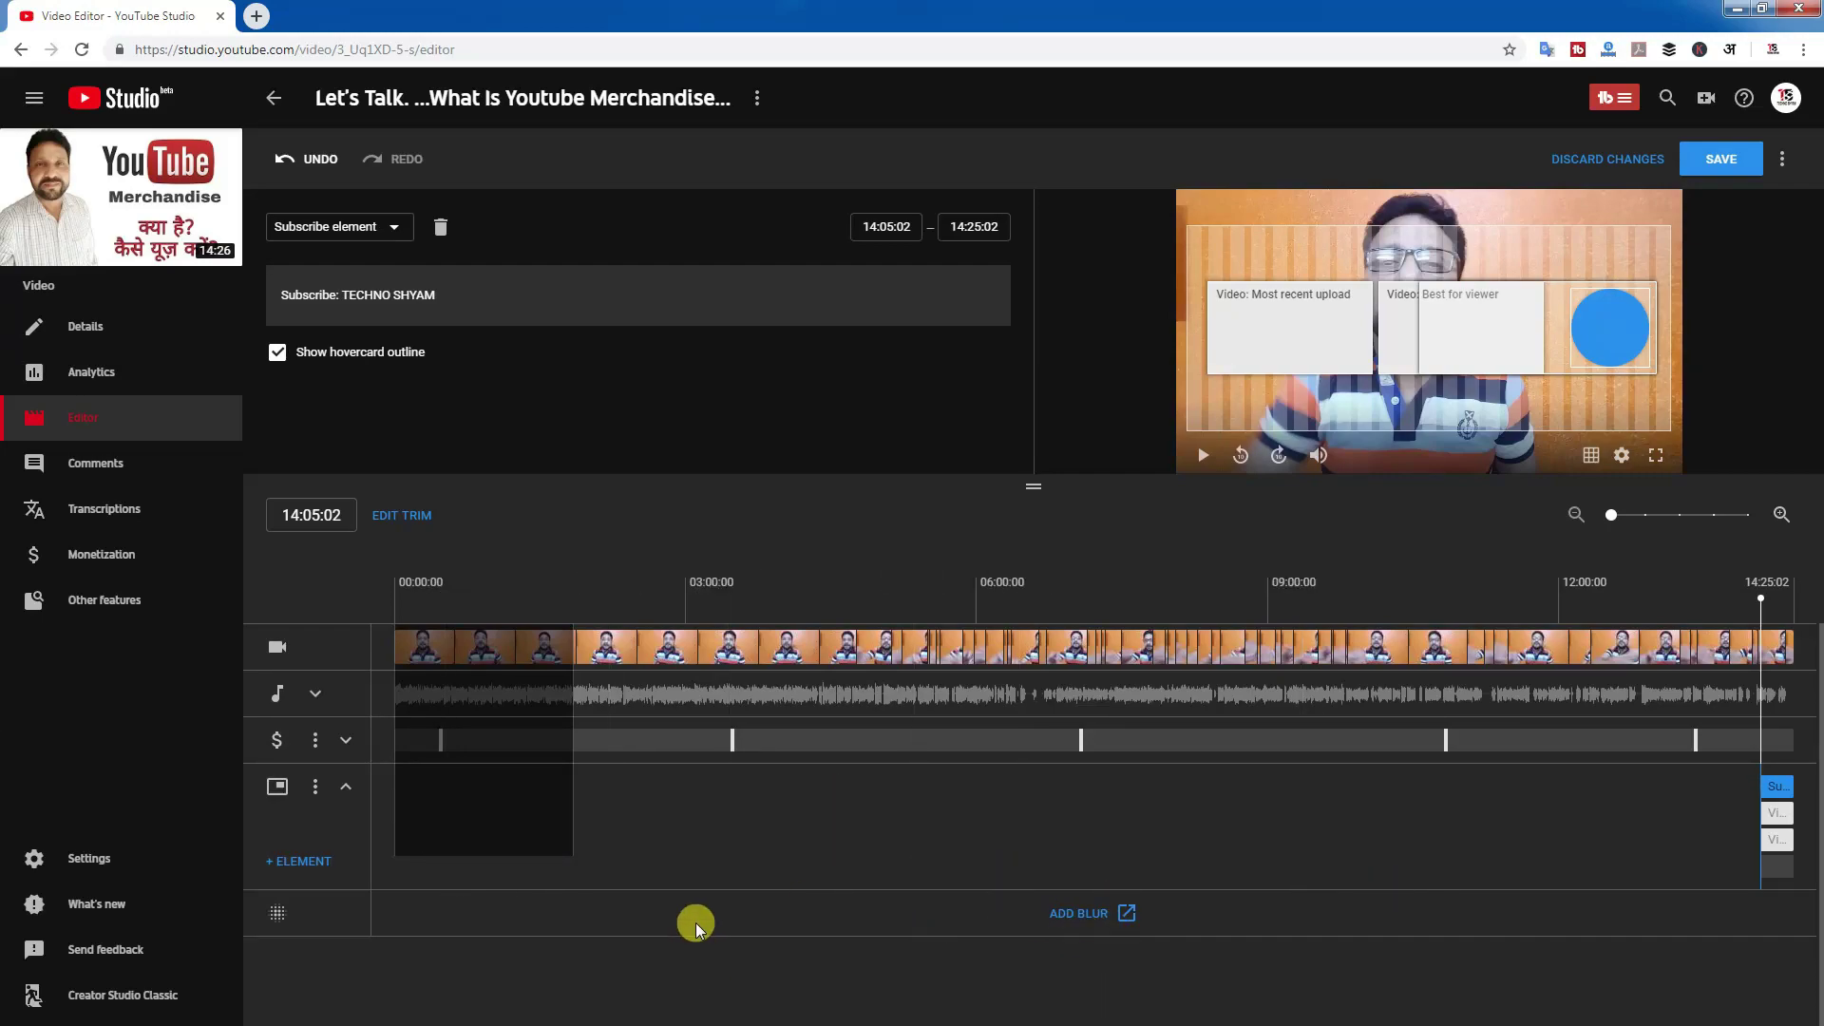
# Look over the element types available for the end screen and save the changes to the video.
pyautogui.click(292, 868)
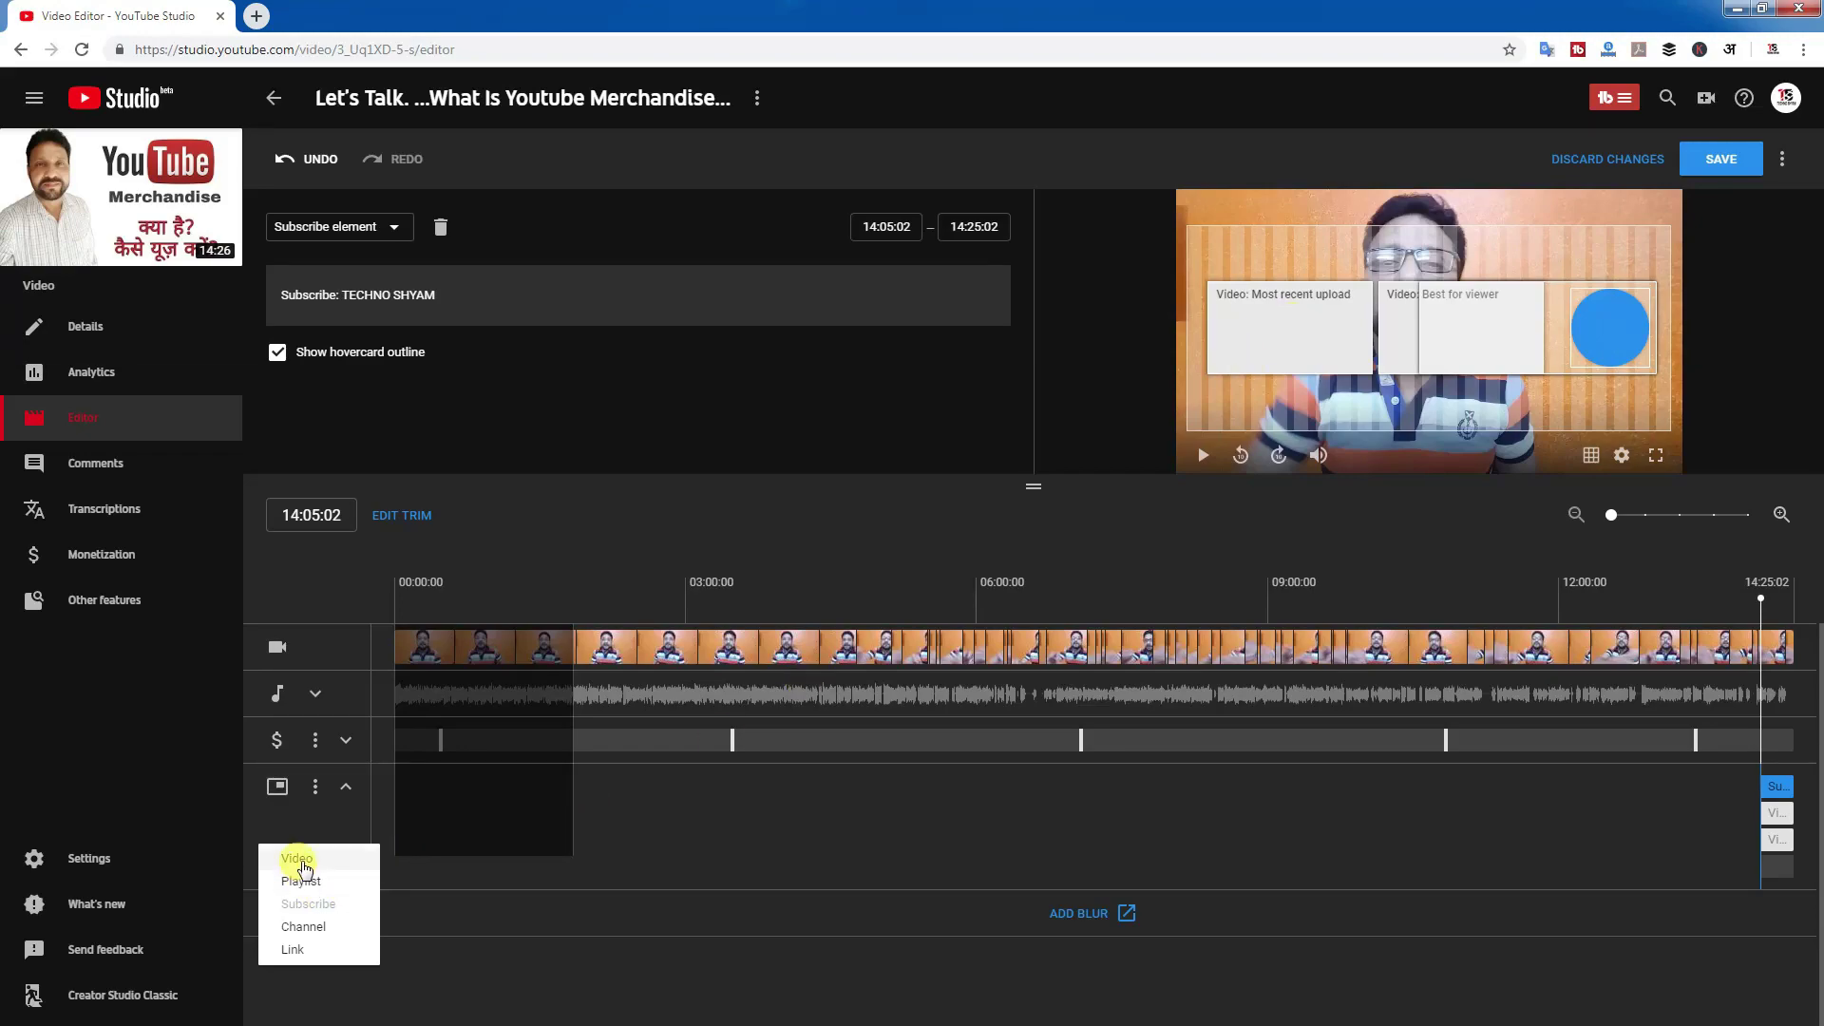
pyautogui.click(564, 1013)
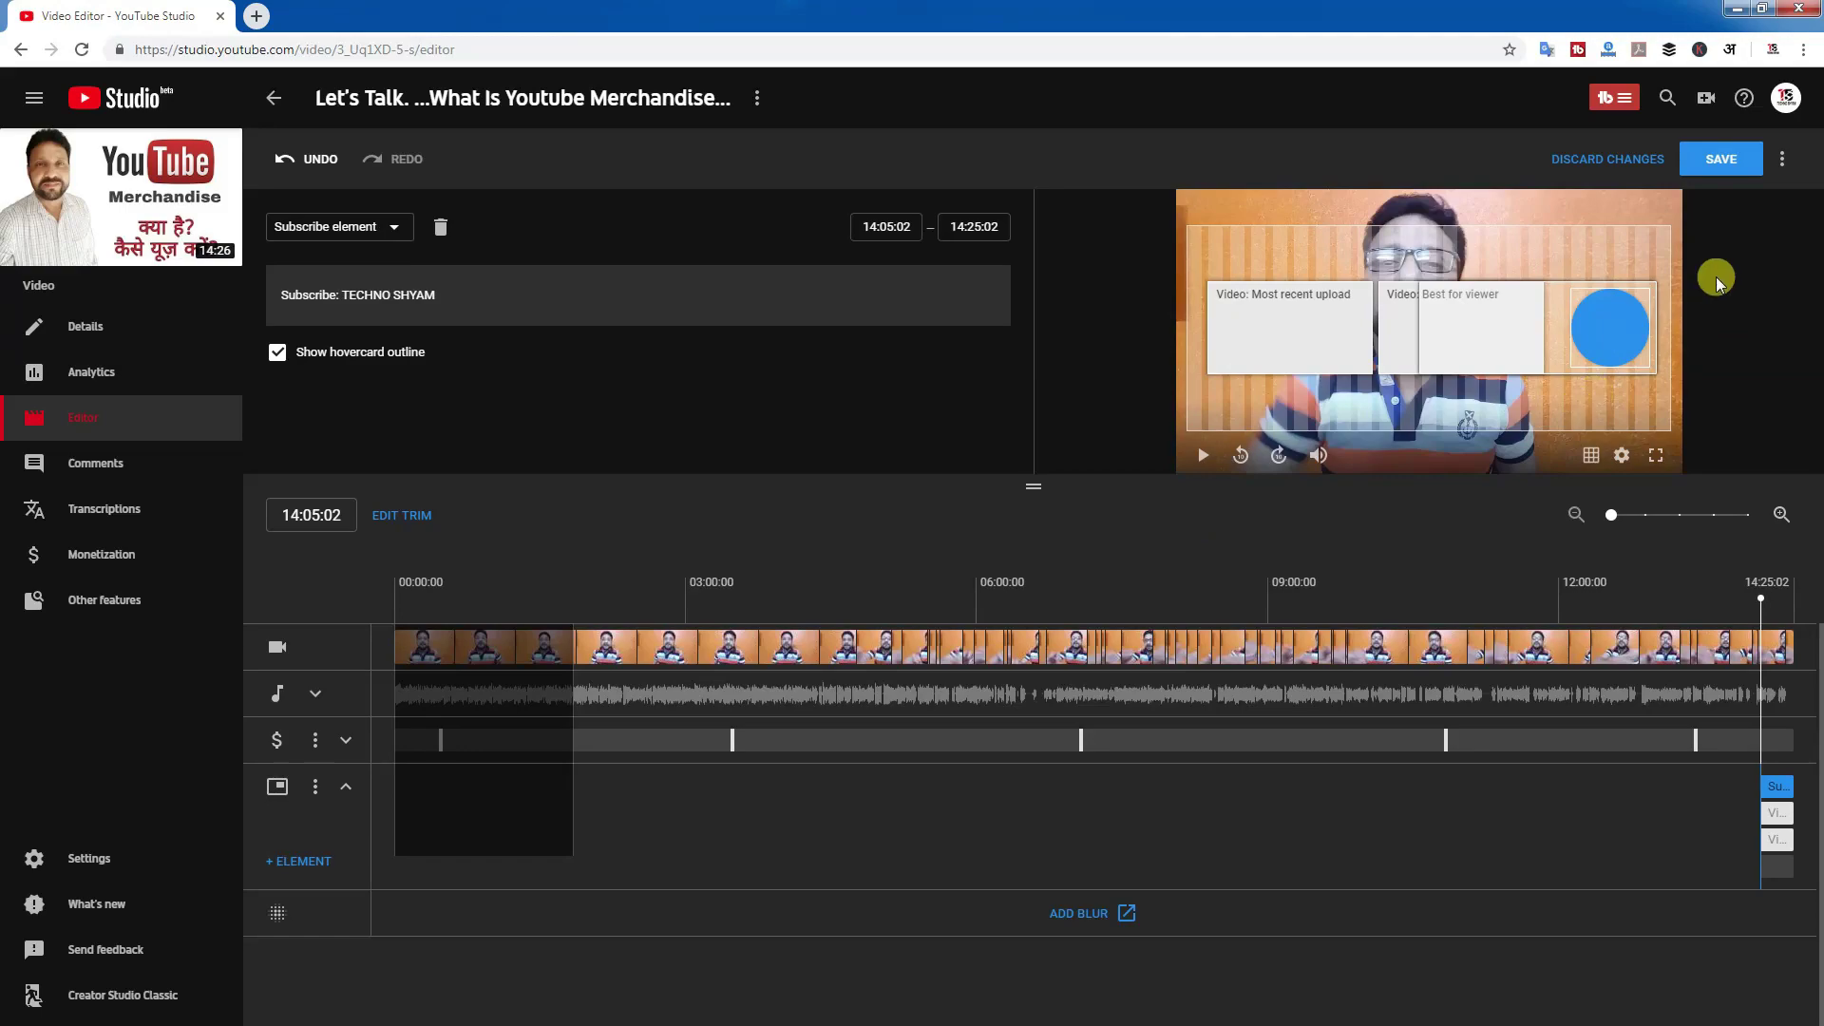
pyautogui.click(1717, 164)
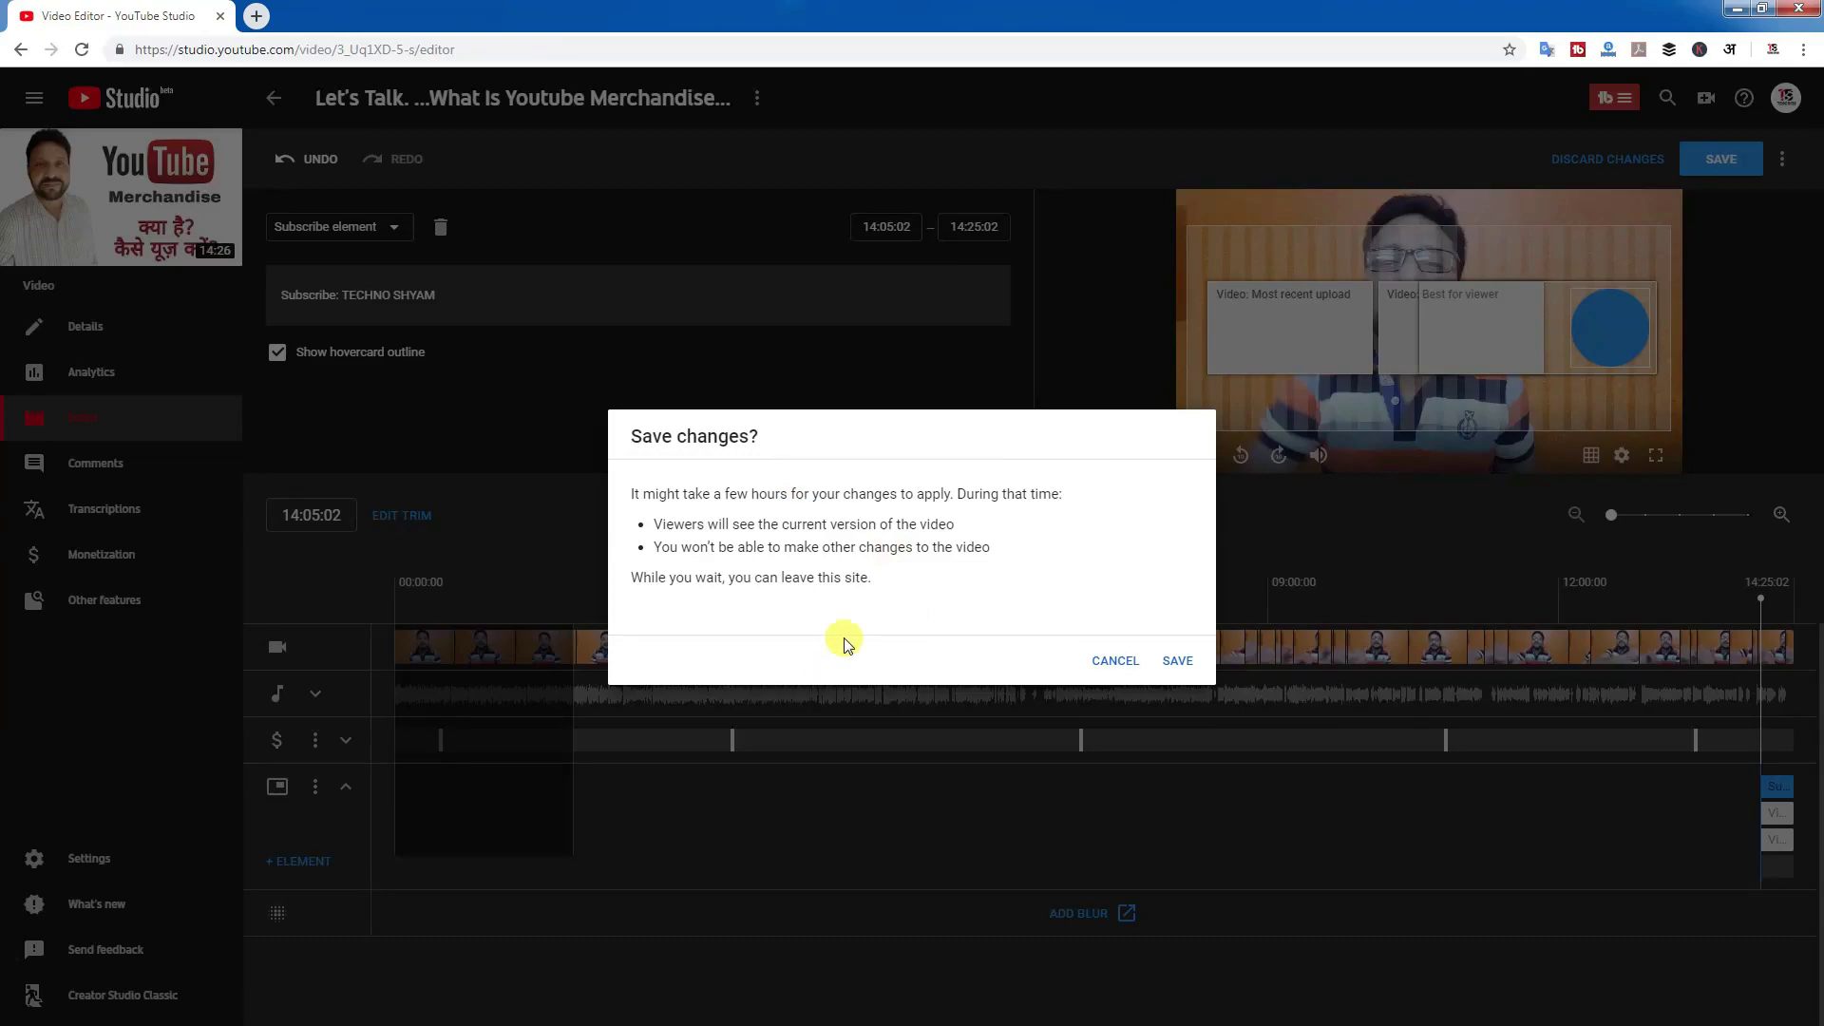
pyautogui.click(1176, 669)
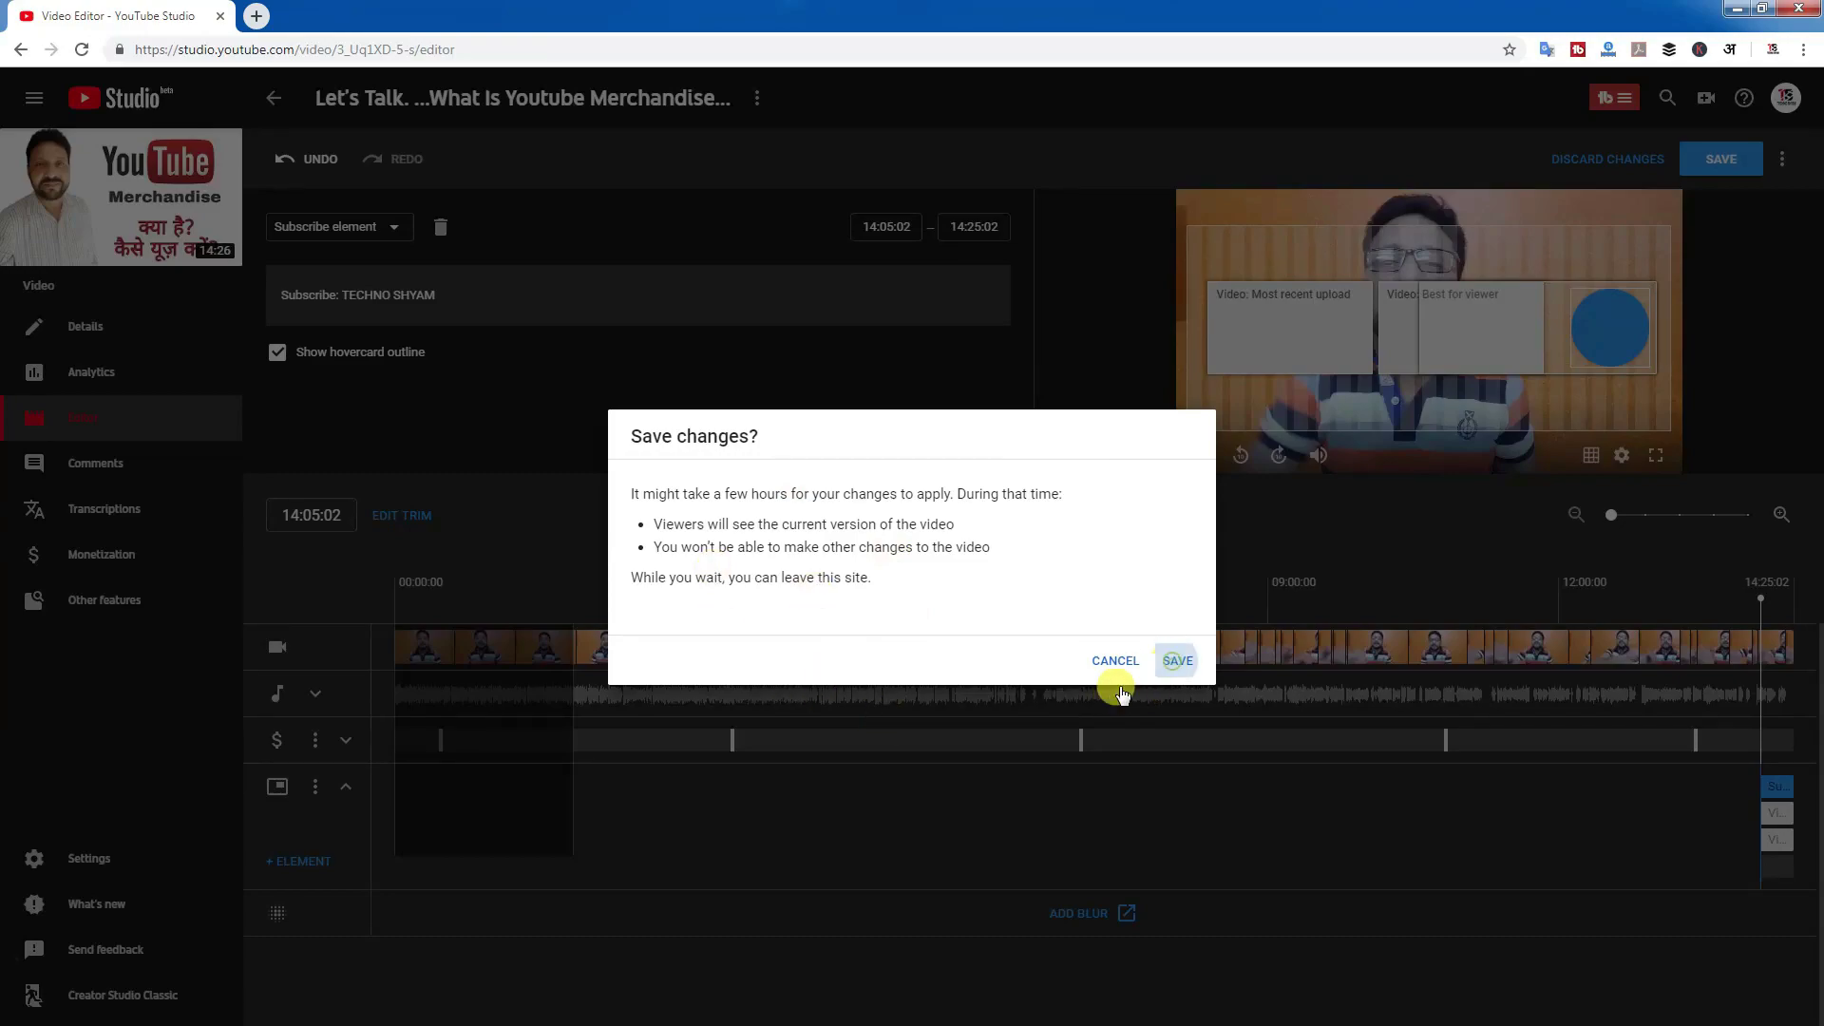